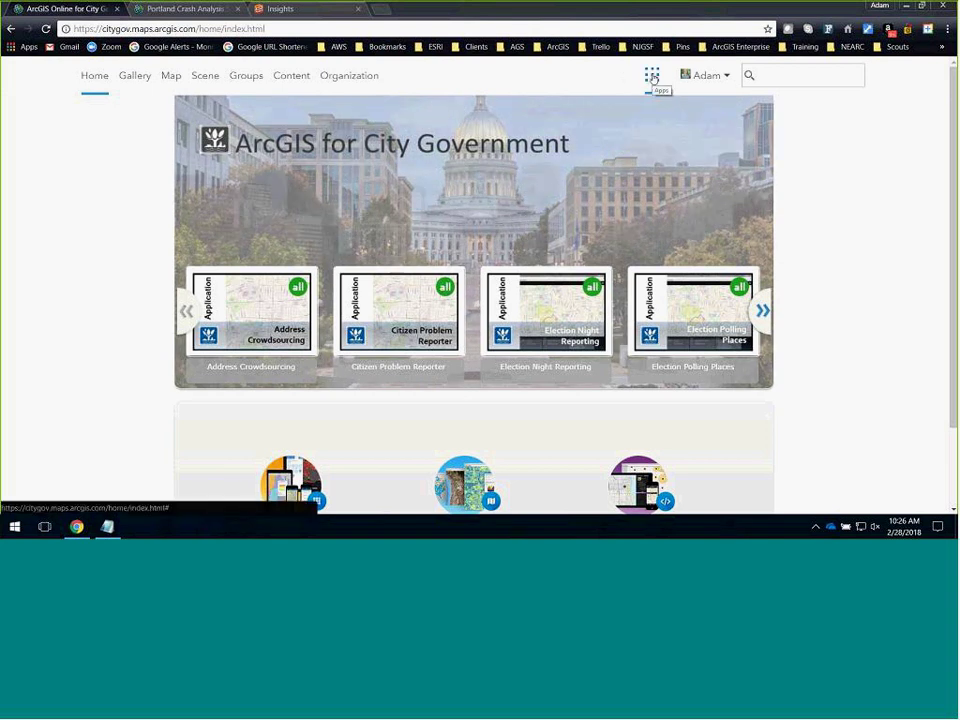
Launch Insights in a new tab from the ArcGIS Online app launcher.
left_click(652, 76)
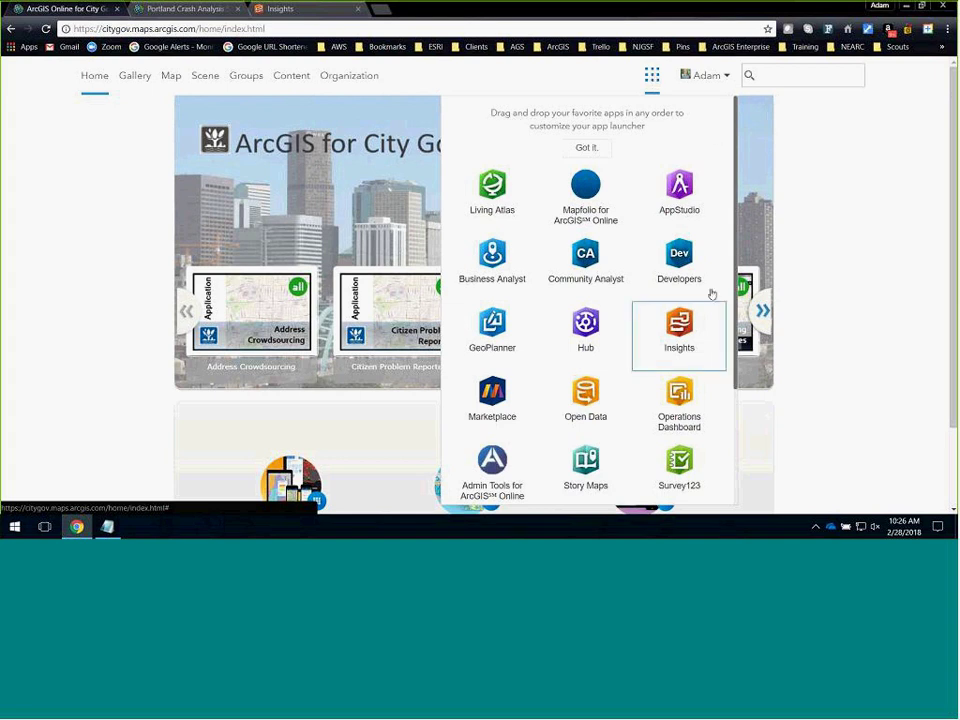
left_click(688, 333)
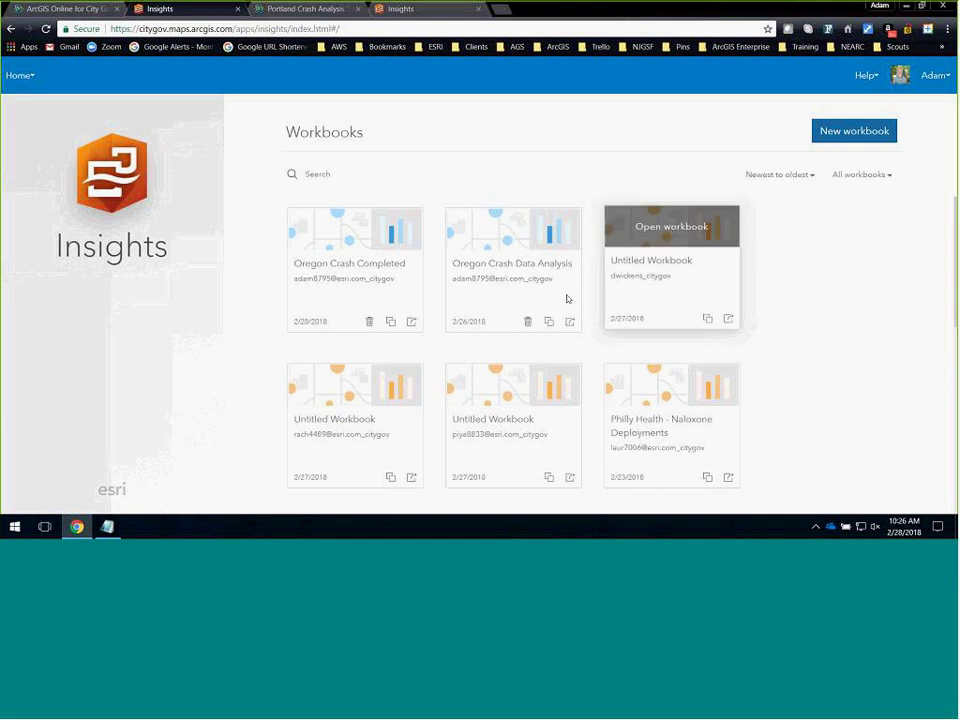
Create a blank workbook and add the MPO_WFL1, Schools_WFL1 and Crashes_WFL1 layers.
left_click(864, 132)
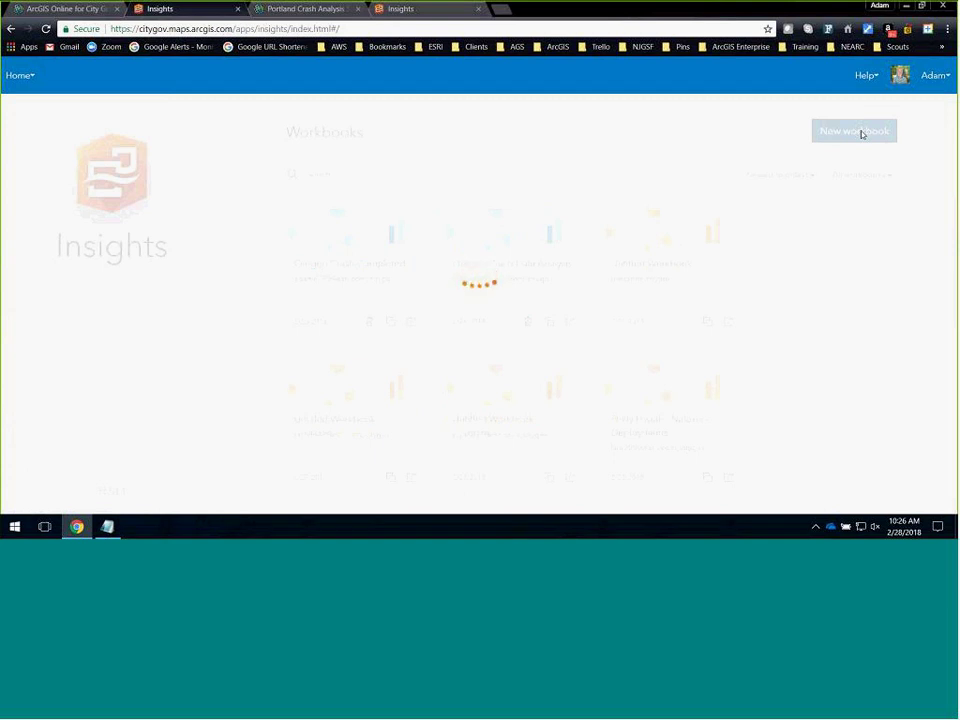
left_click(858, 131)
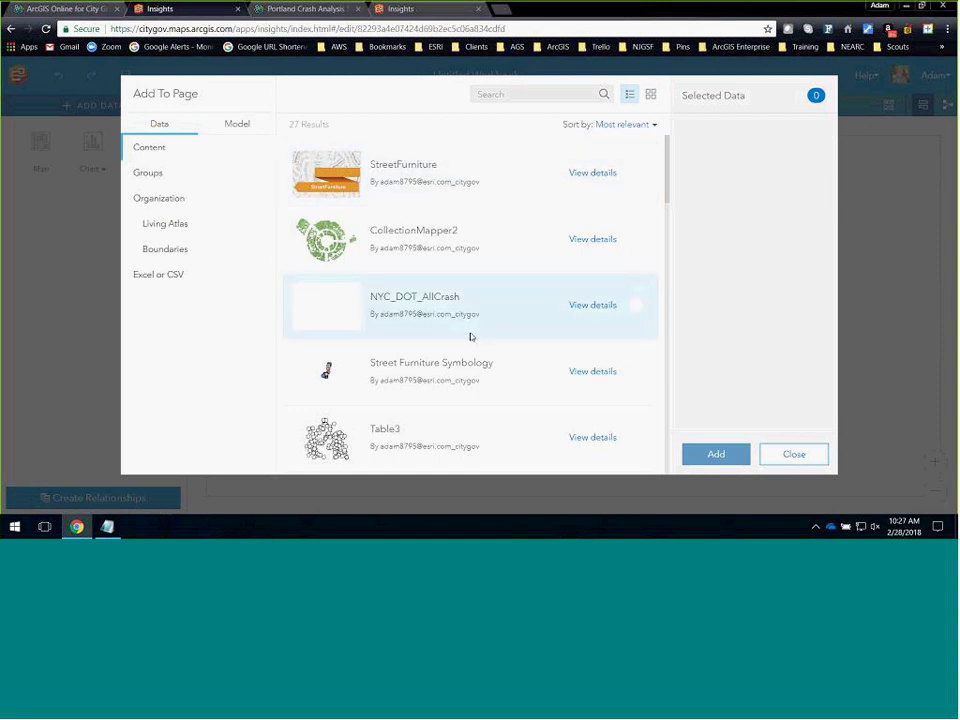
scroll(470, 336, "down", 3)
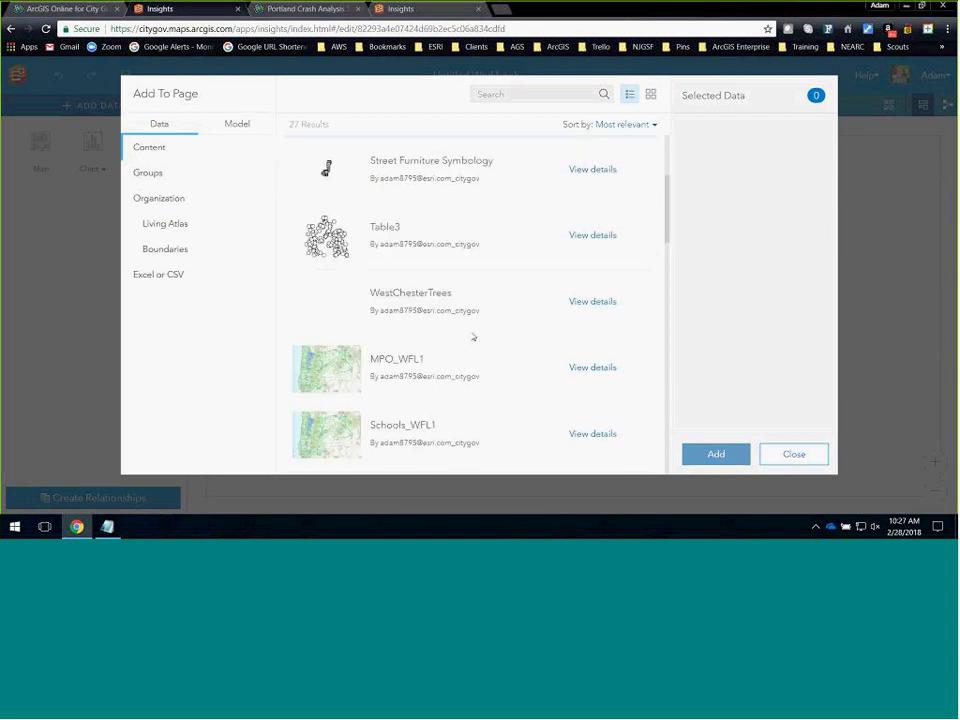
left_click(444, 283)
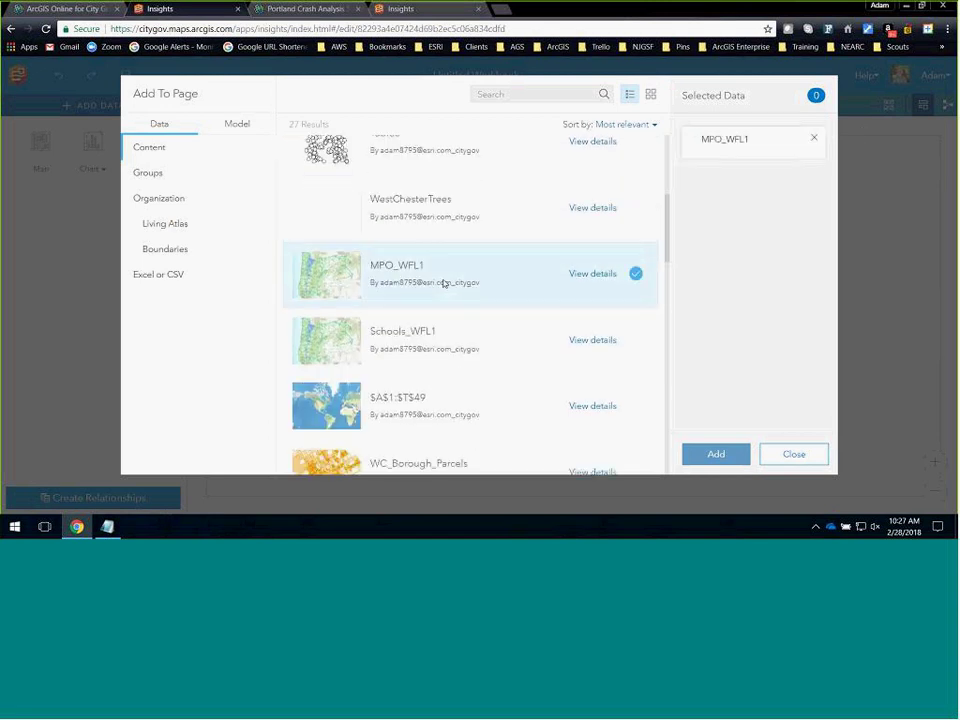
left_click(453, 343)
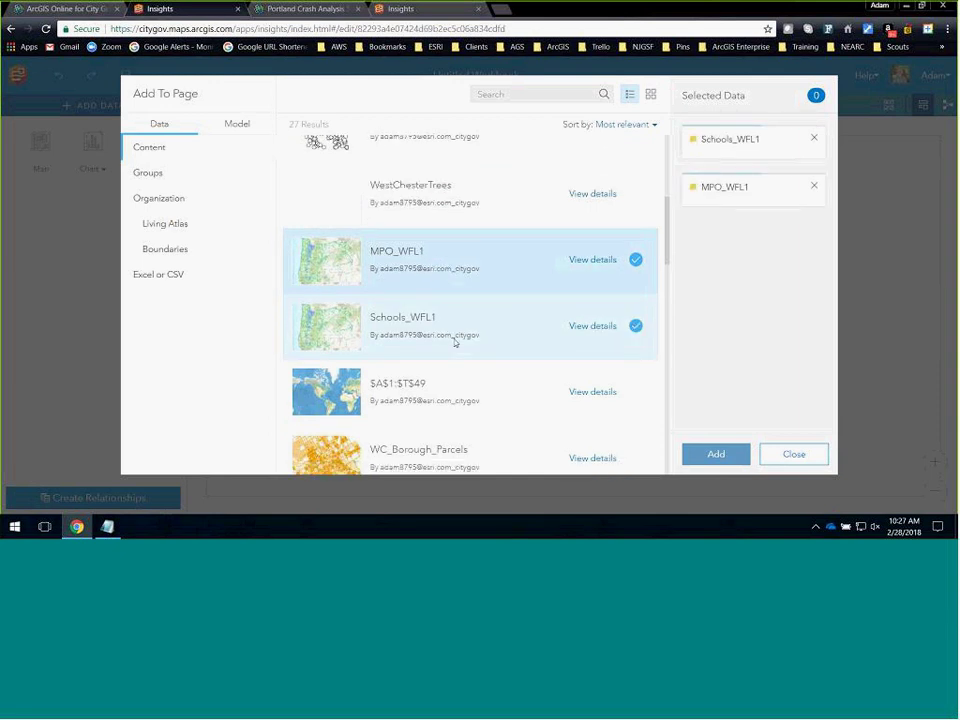
scroll(454, 343, "down", 3)
scroll(454, 343, "down", 1)
left_click(459, 296)
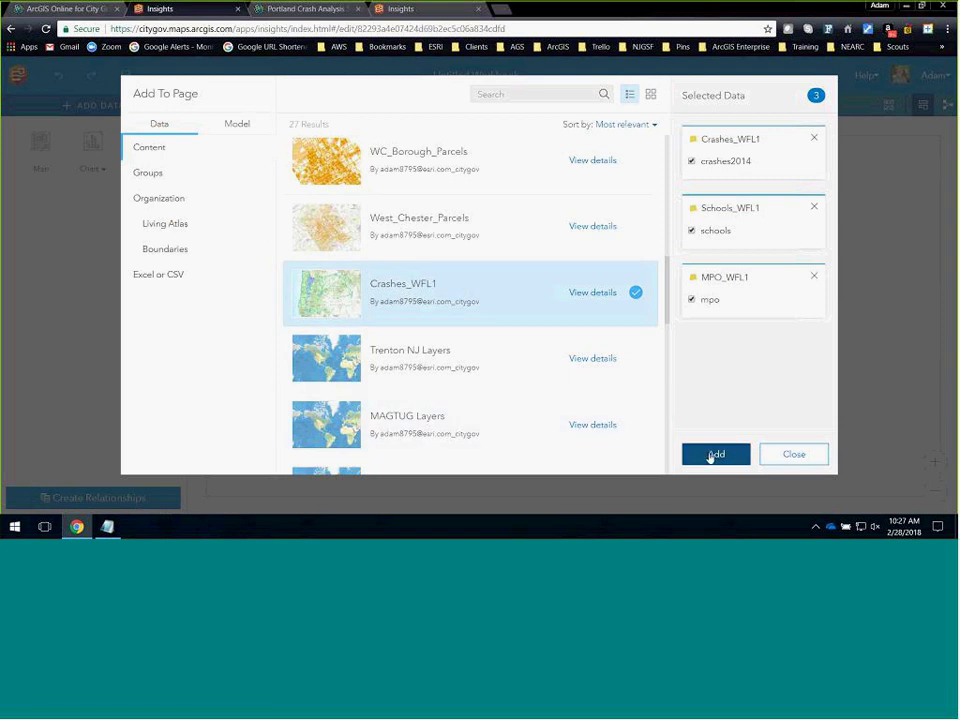
left_click(712, 456)
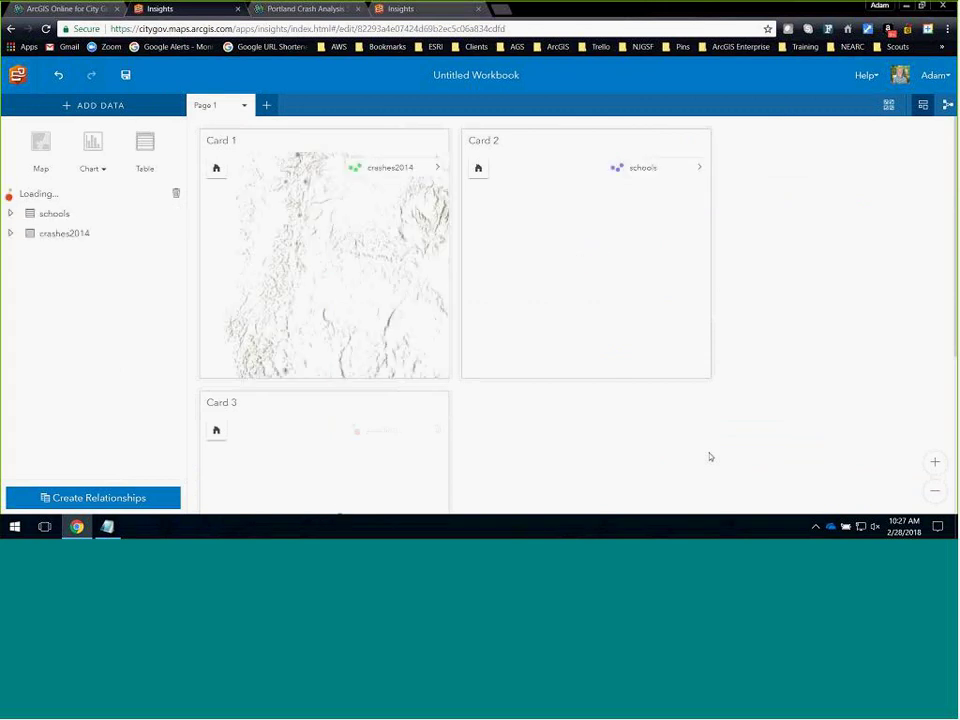
Zoom out the page and arrange the mpo, crashes and schools map cards in one row.
left_click(934, 497)
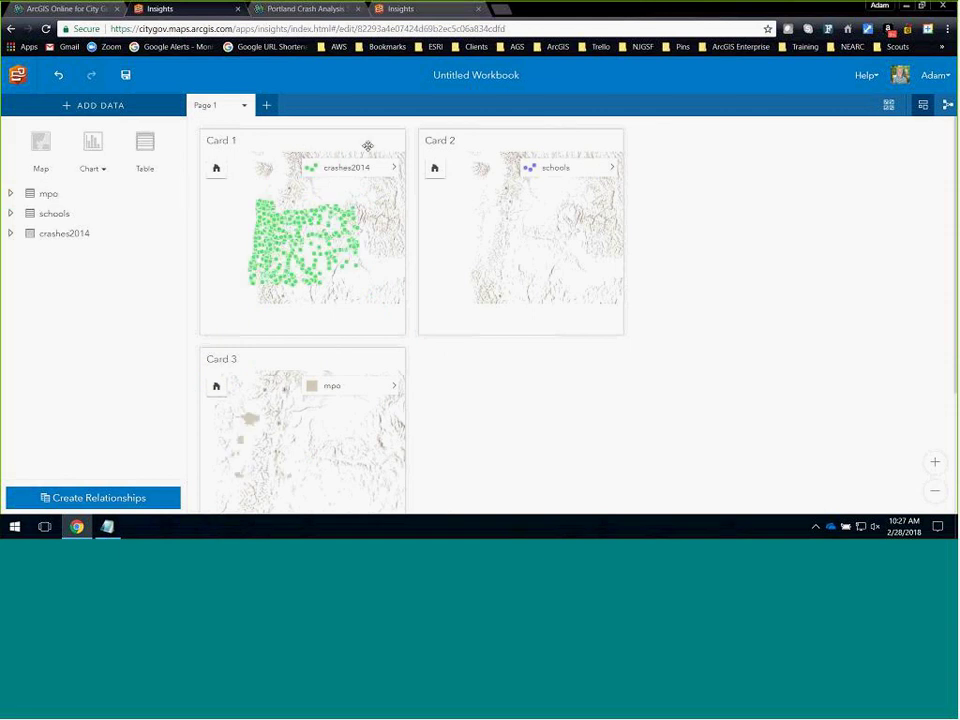
left_click_drag(554, 147, 822, 147)
left_click_drag(395, 142, 505, 172)
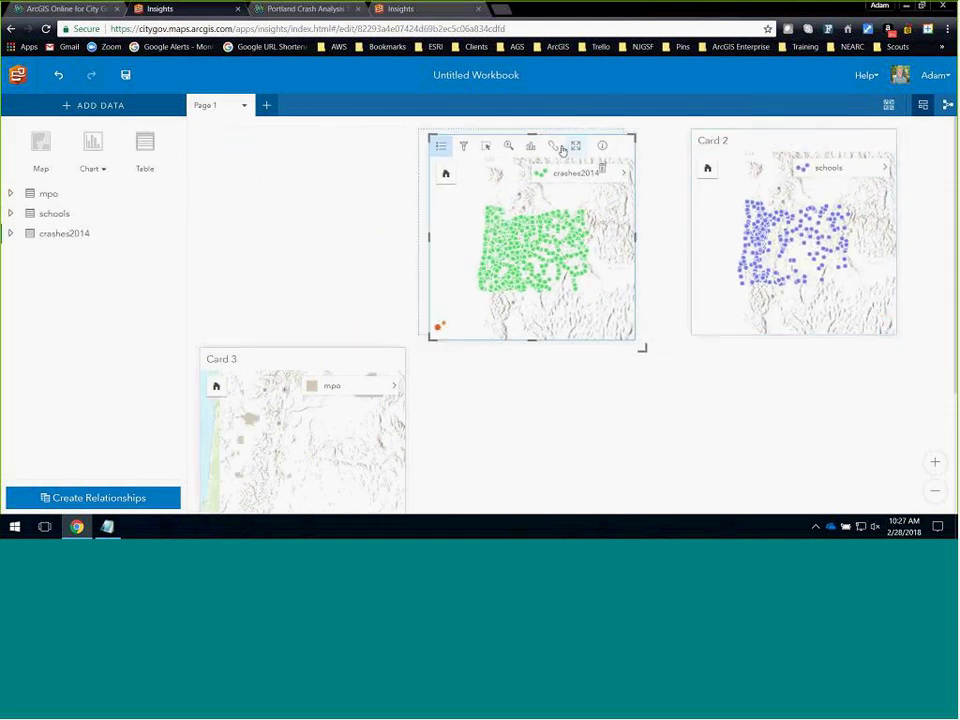
left_click_drag(339, 356, 331, 136)
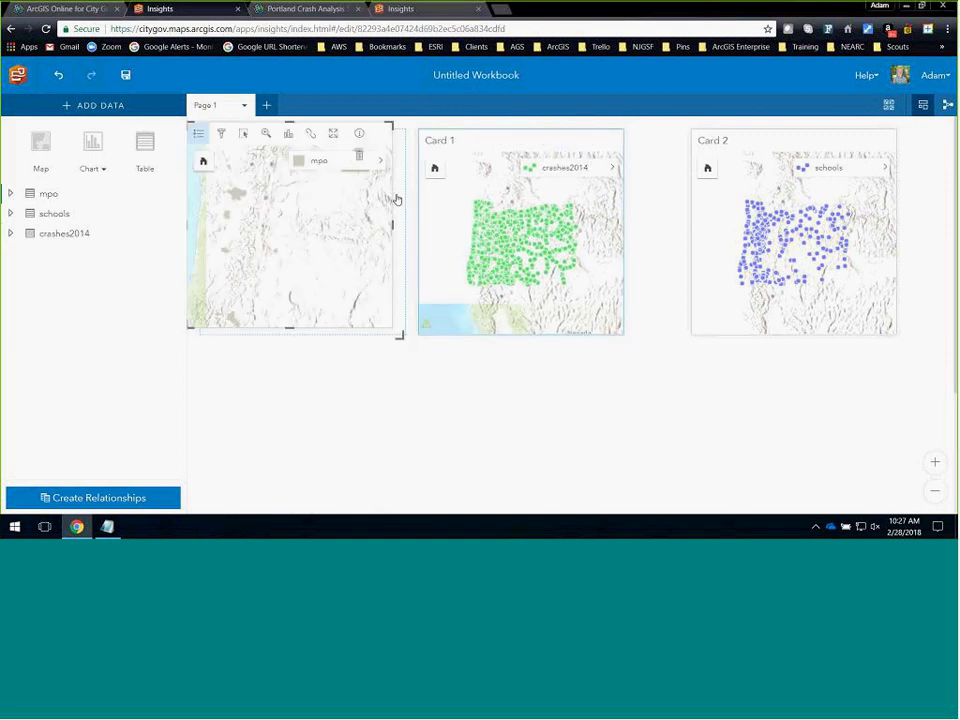
Title the three map cards Mpos, Crashes and Schools.
left_click(790, 141)
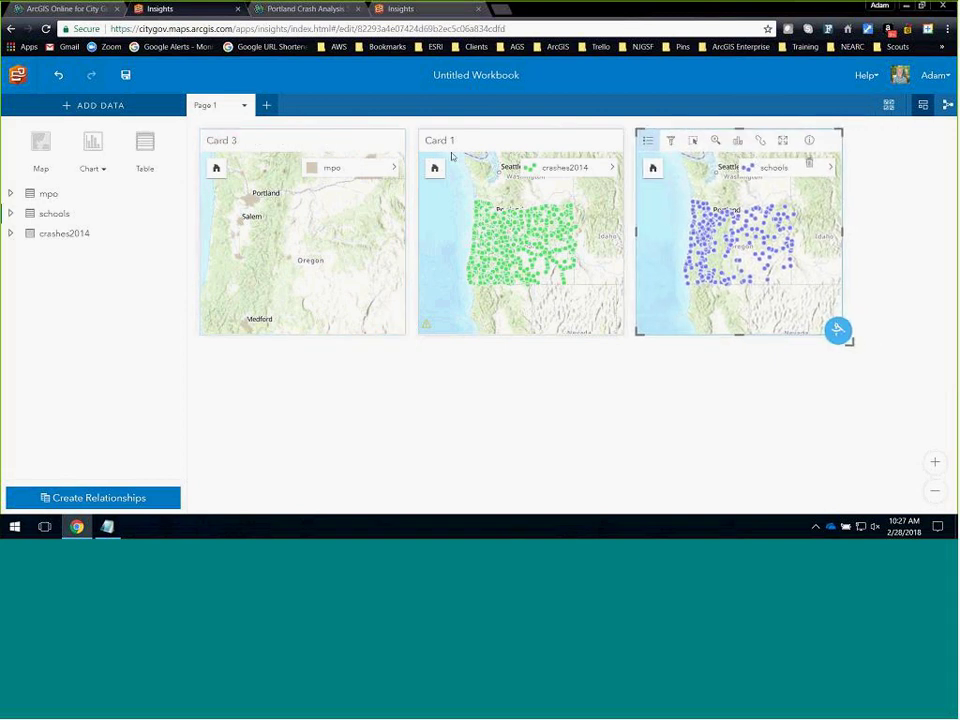
left_click(236, 141)
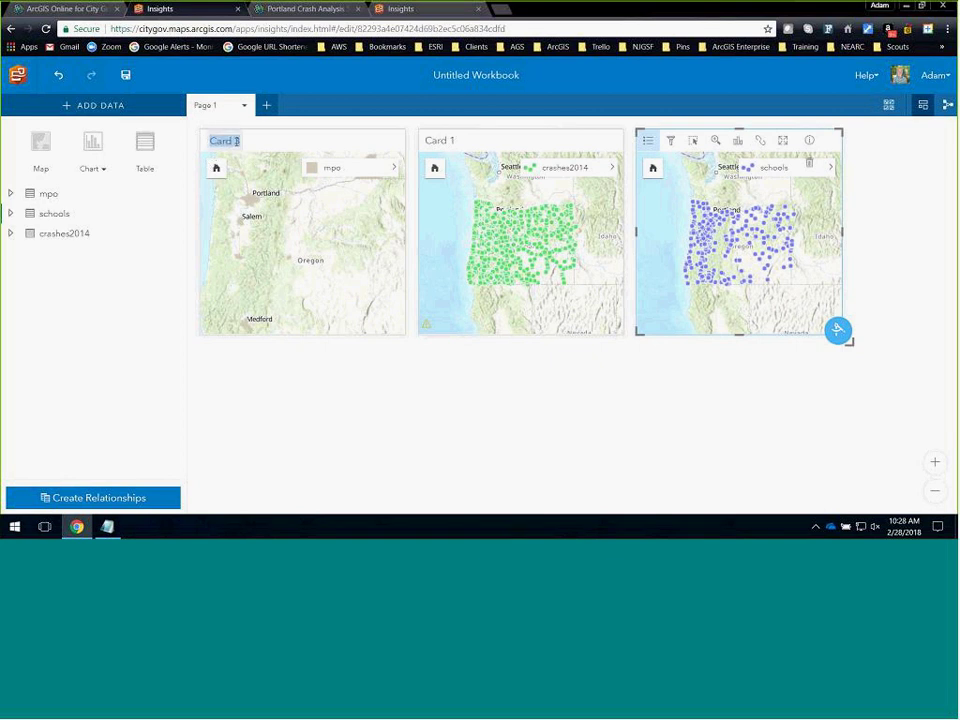
type("Mpos")
left_click(447, 141)
type("C")
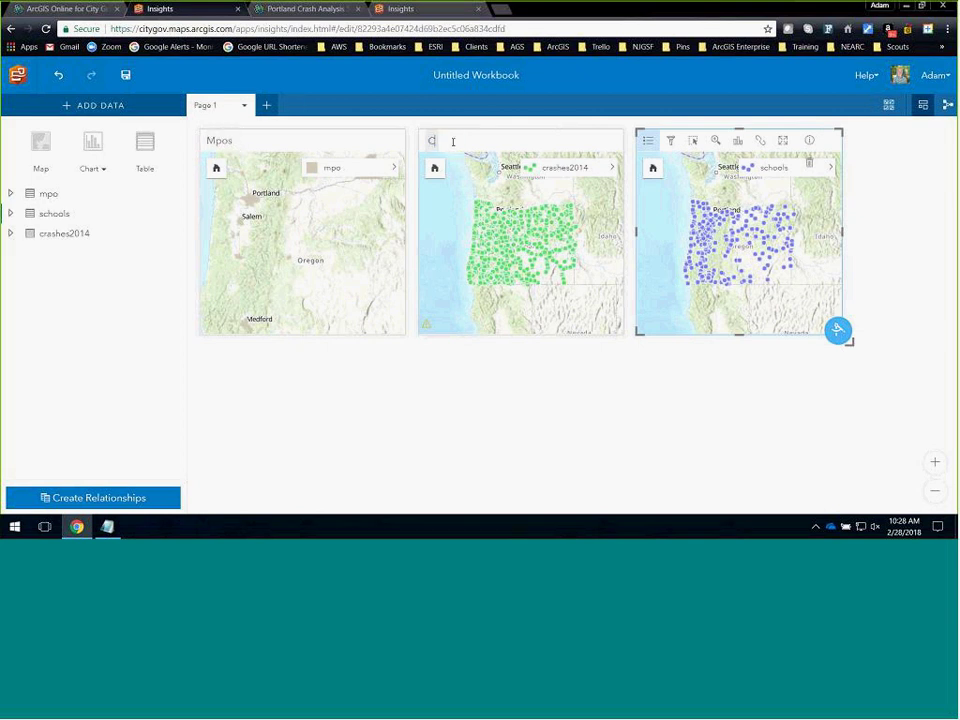
type("rashes")
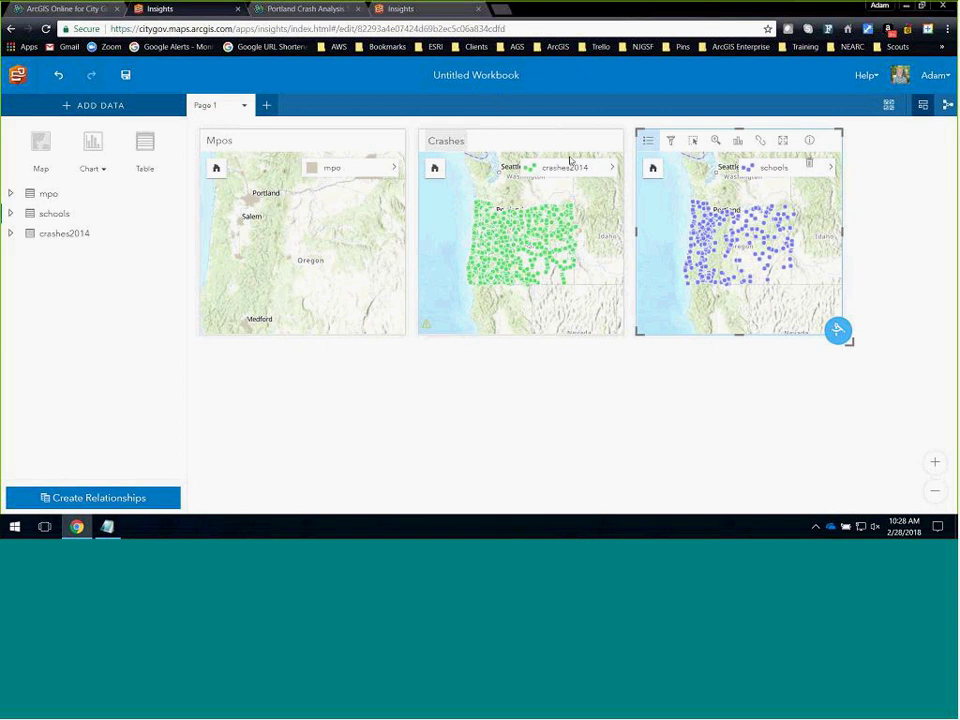
left_click(661, 141)
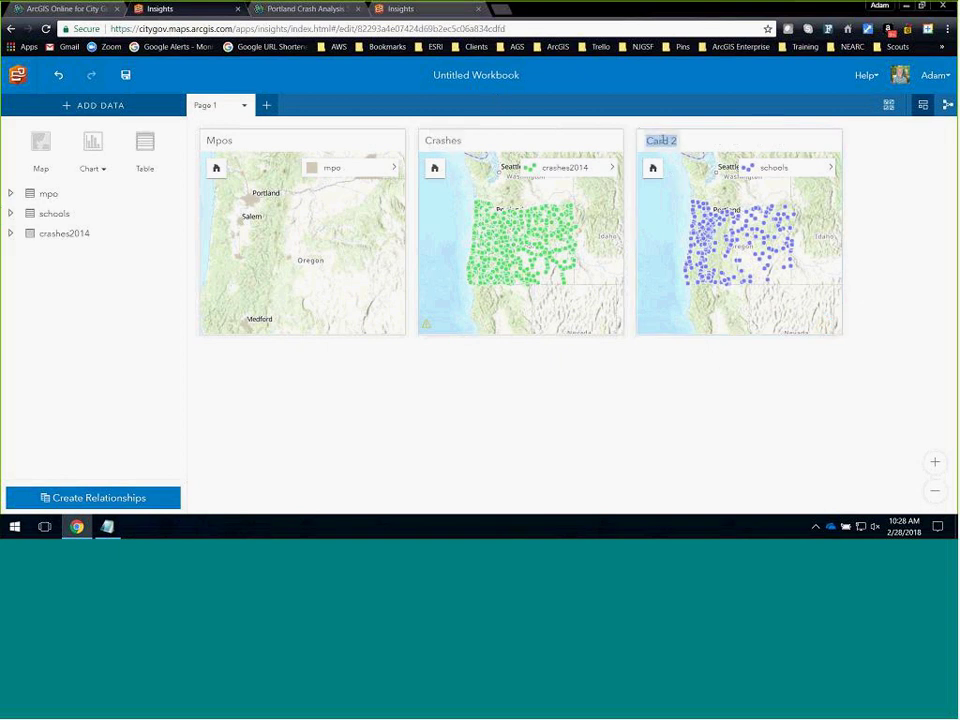
type("Schools")
key("Return")
Expand the crashes2014 field list and check the County Name filter before dismissing it.
left_click(11, 233)
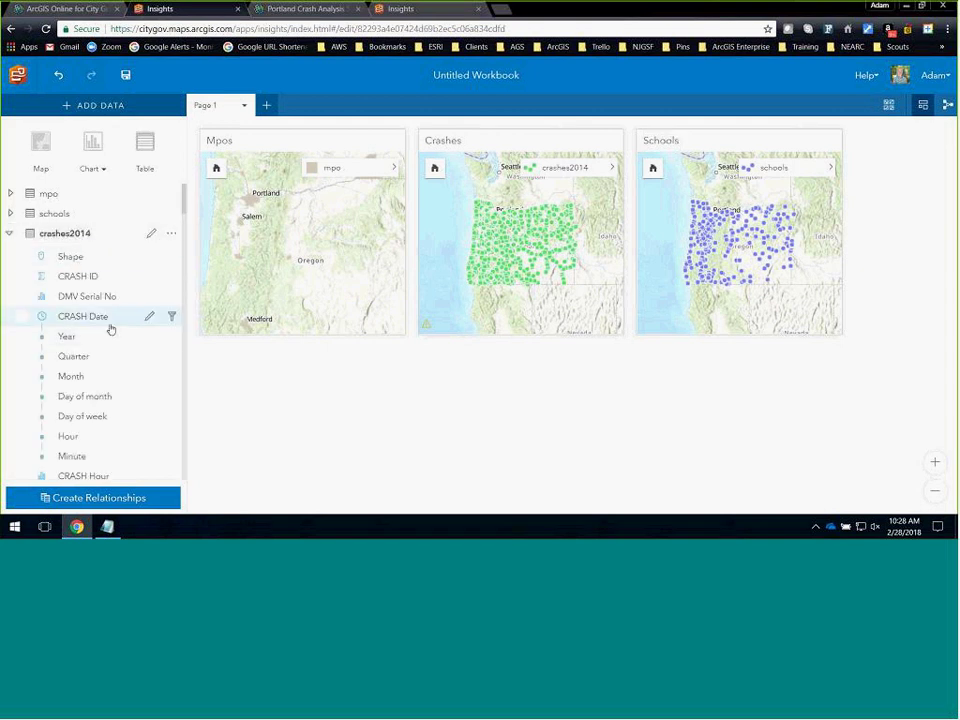
scroll(102, 313, "down", 1)
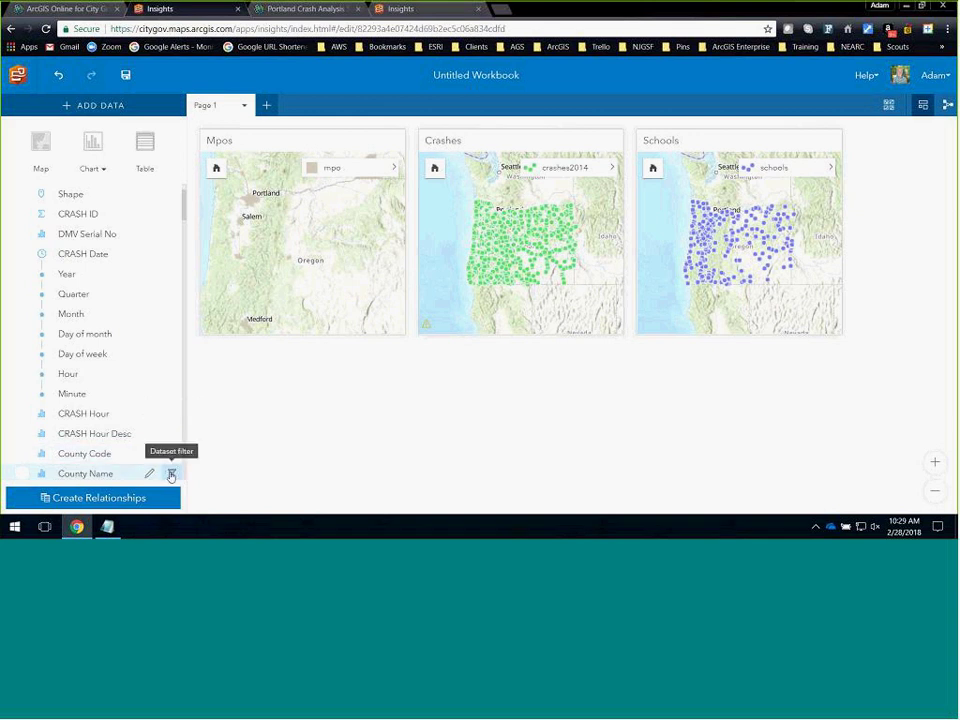
left_click(171, 474)
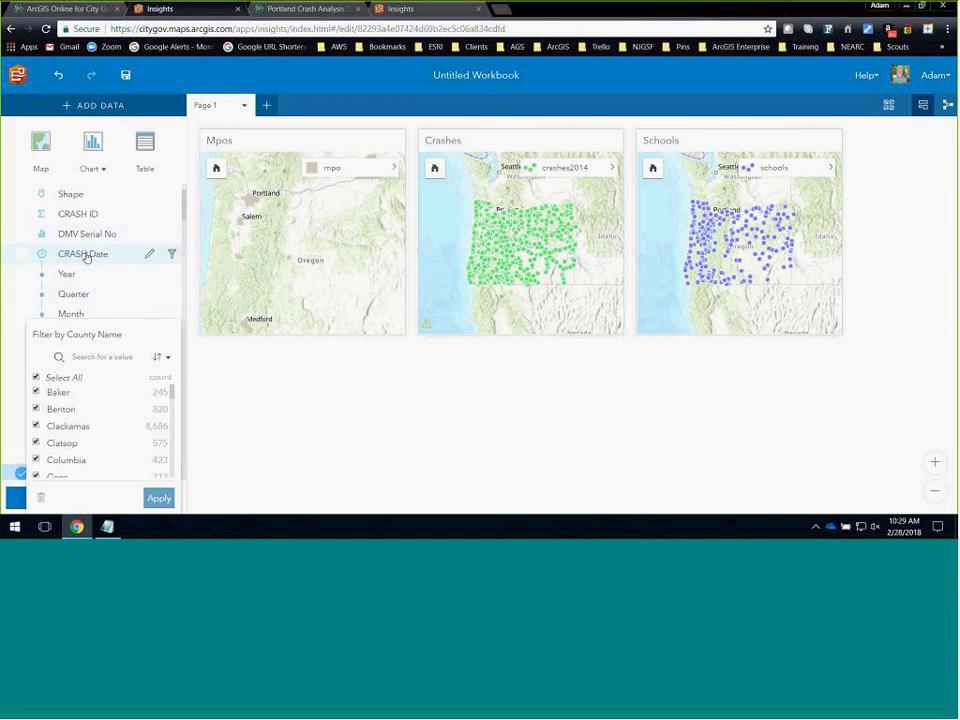
left_click(228, 425)
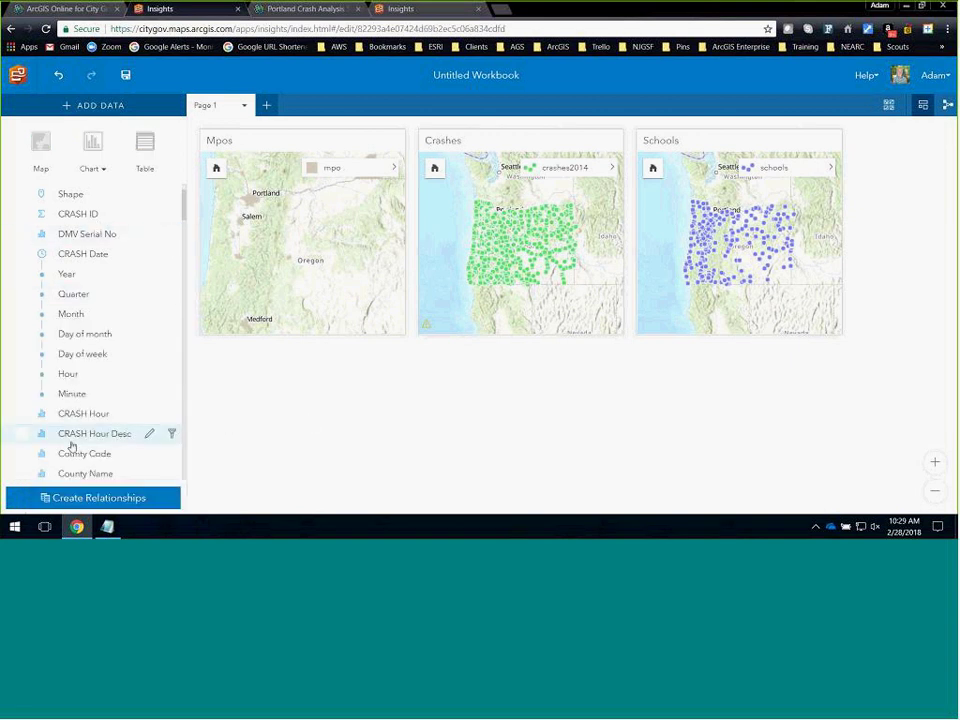
scroll(66, 430, "down", 3)
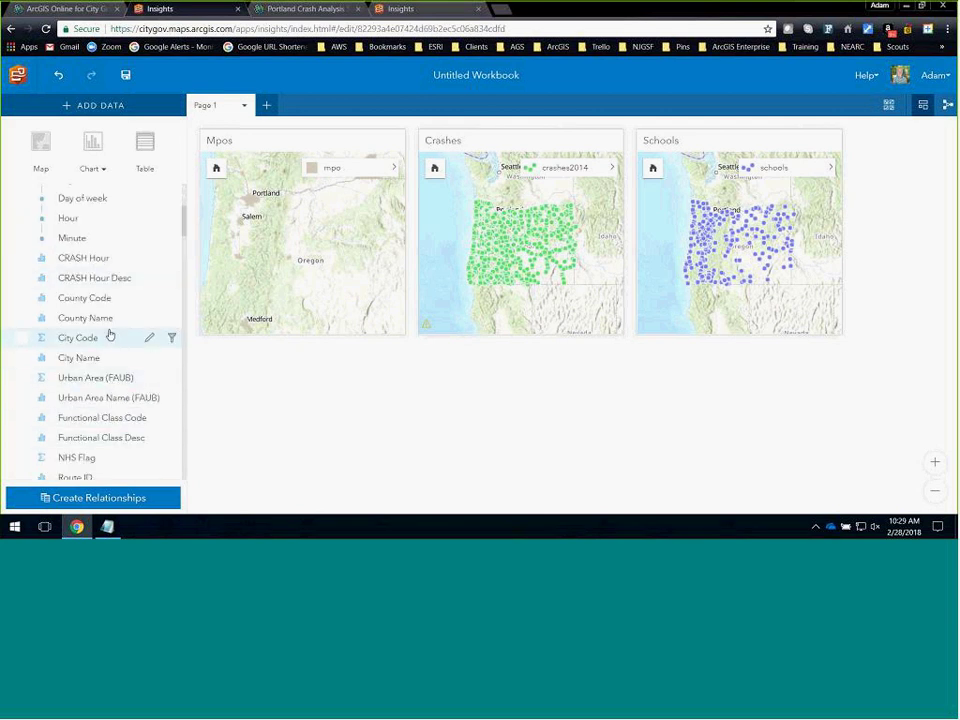
scroll(92, 309, "up", 2)
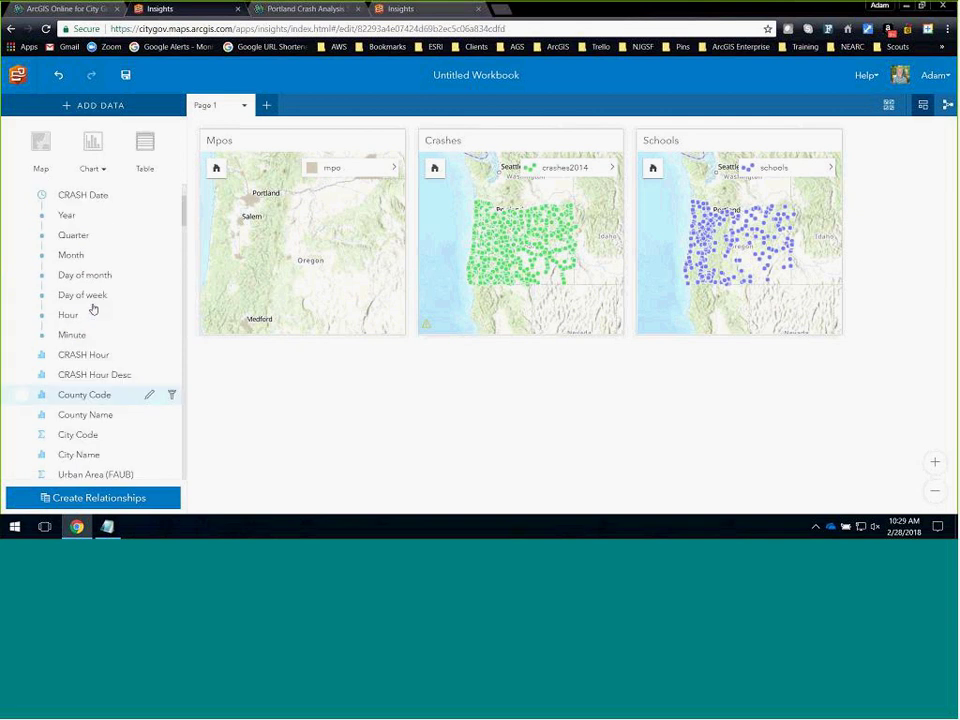
Chart crash counts by County Code as a line graph.
scroll(93, 309, "up", 3)
left_click_drag(86, 318, 128, 316)
scroll(86, 389, "down", 3)
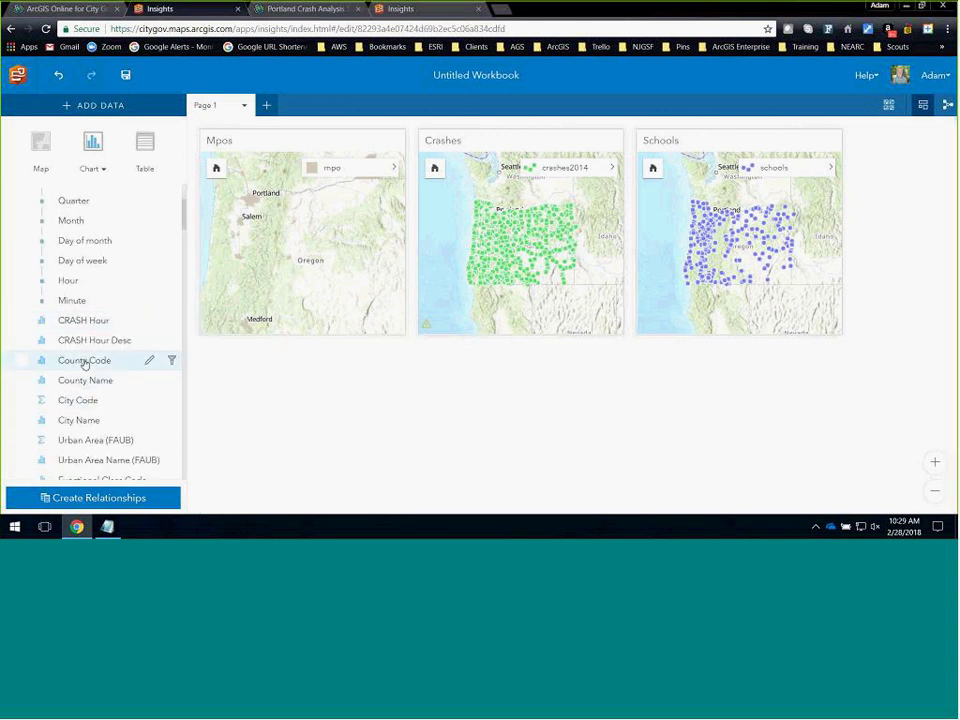
left_click_drag(81, 364, 316, 493)
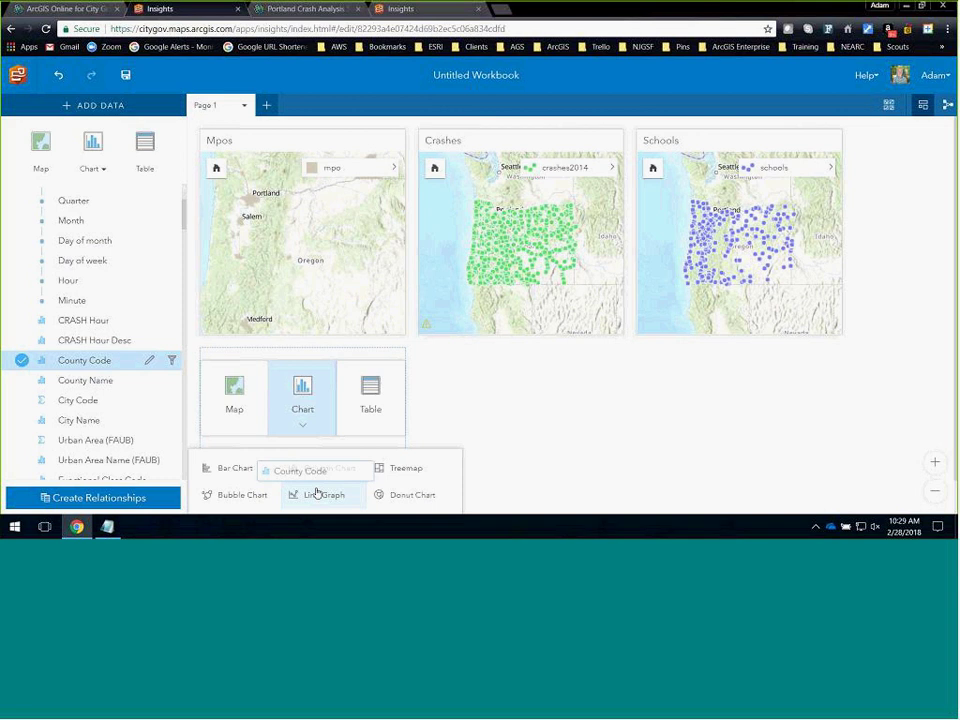
left_click_drag(316, 493, 318, 493)
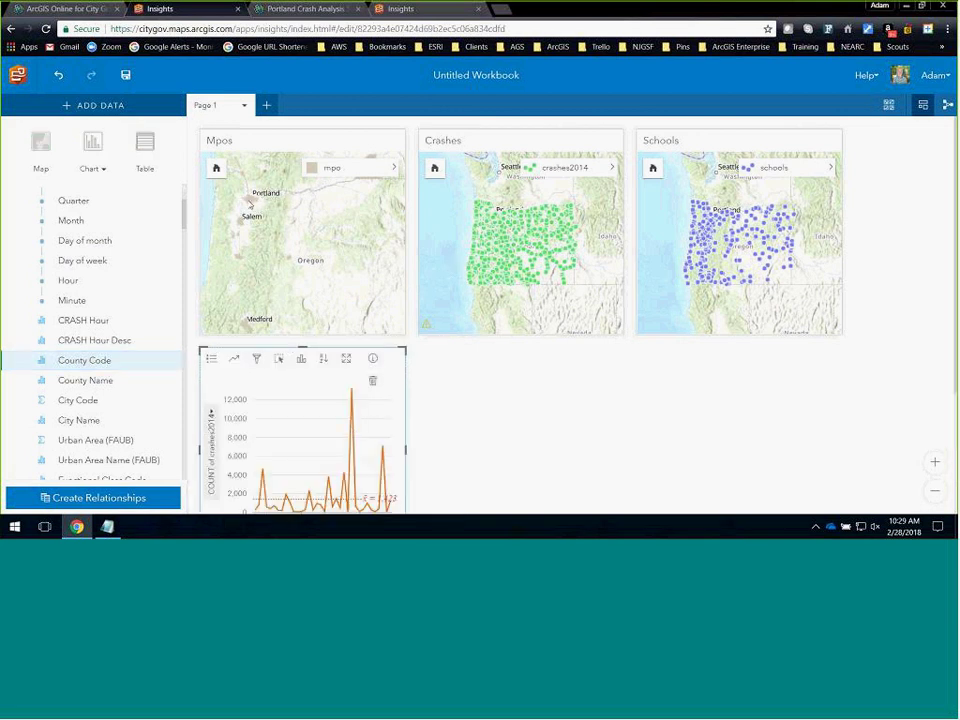
Pan and zoom the Mpos map to the Portland METRO area.
mouse_move(251, 208)
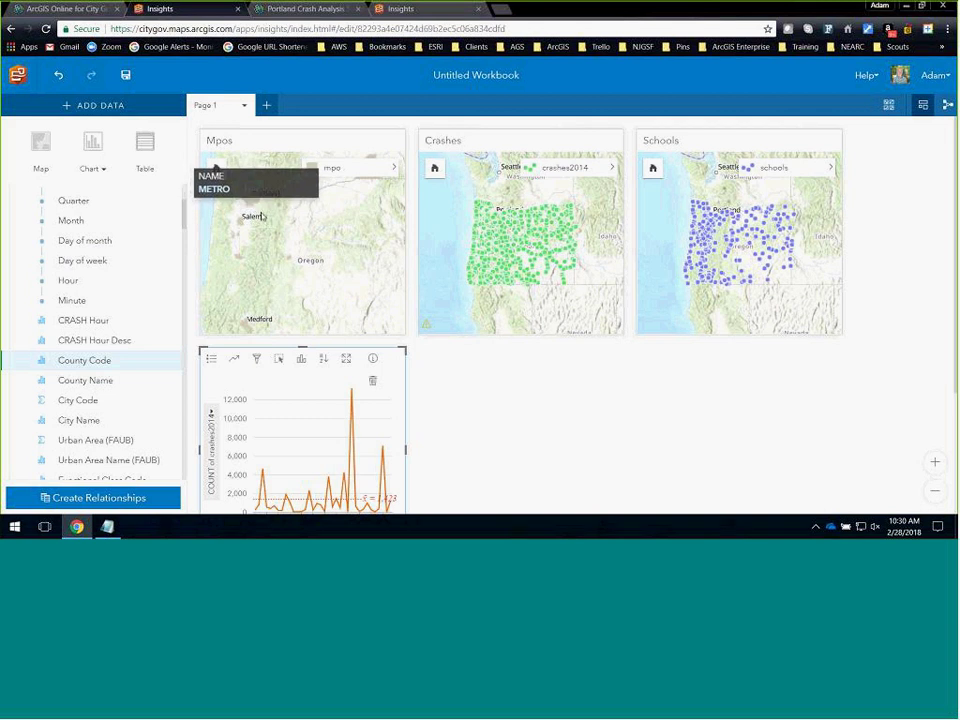
left_click_drag(251, 208, 302, 258)
scroll(302, 258, "up", 4)
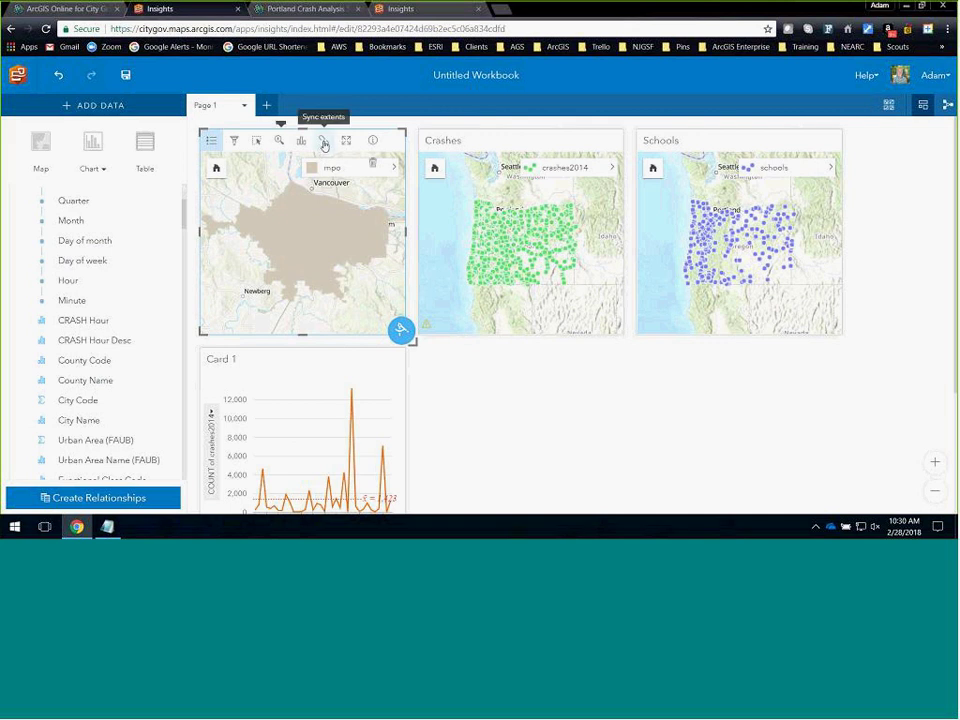
Sync the maps to the Portland extent and keep only crashes intersecting the METRO area.
left_click(324, 145)
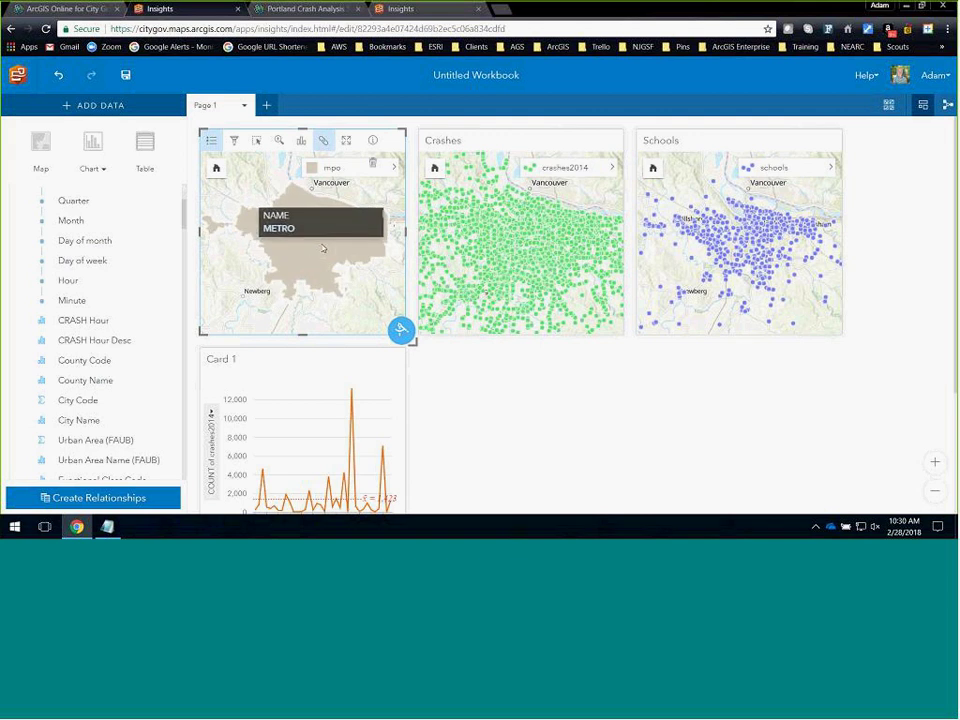
left_click_drag(319, 265, 564, 312)
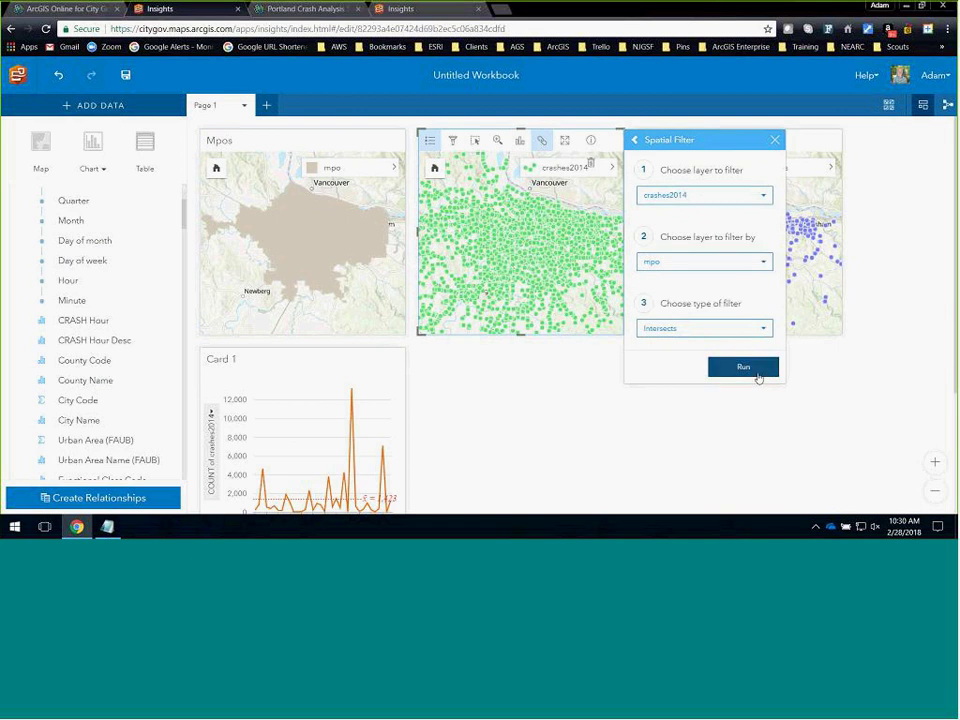
left_click(745, 368)
Filter schools to those intersecting the mpo area and collapse the crashes2014 fields.
left_click_drag(311, 249, 776, 284)
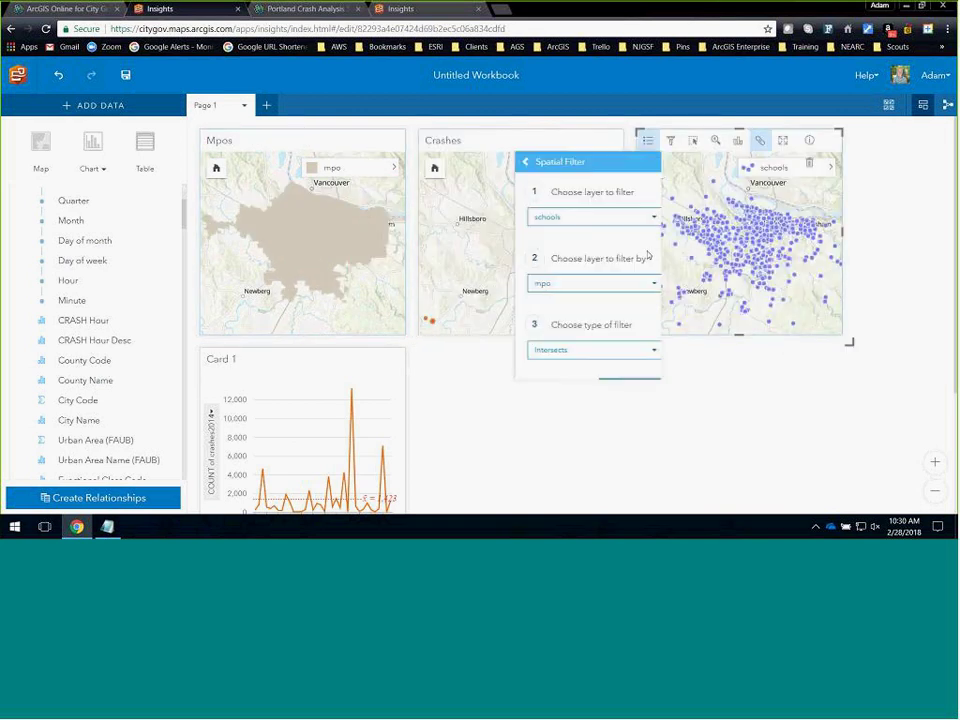
left_click(615, 368)
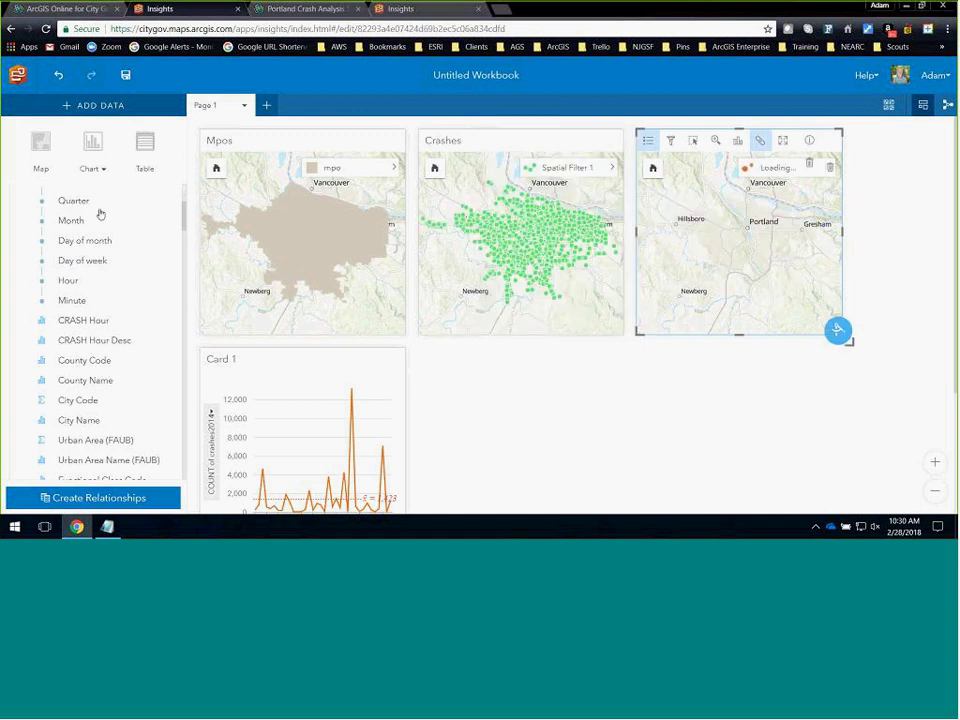
scroll(90, 240, "up", 5)
left_click(10, 254)
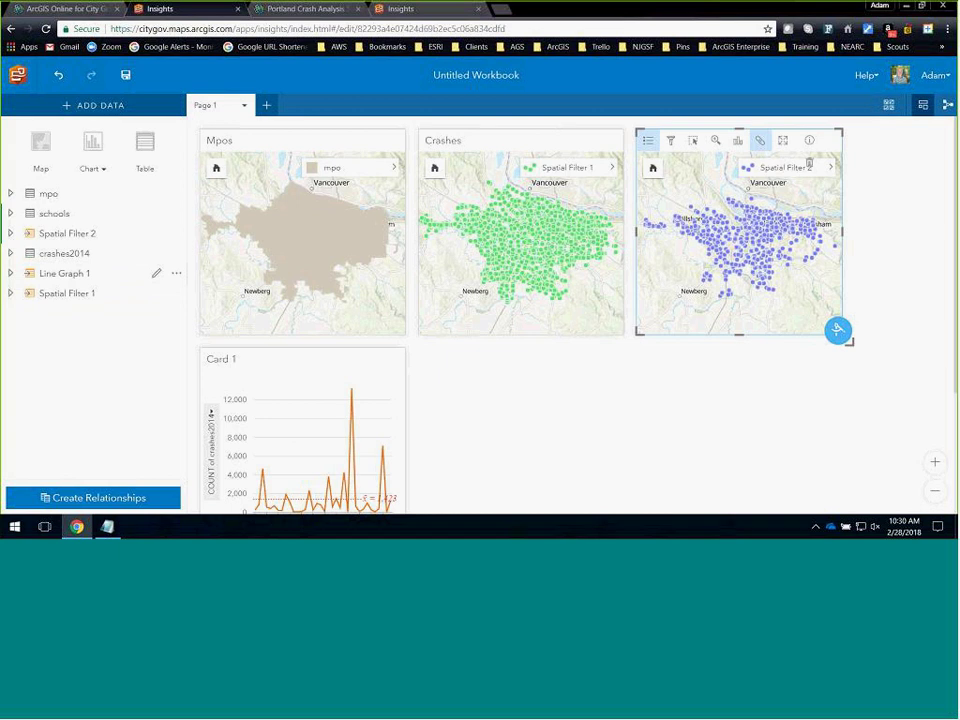
left_click(176, 273)
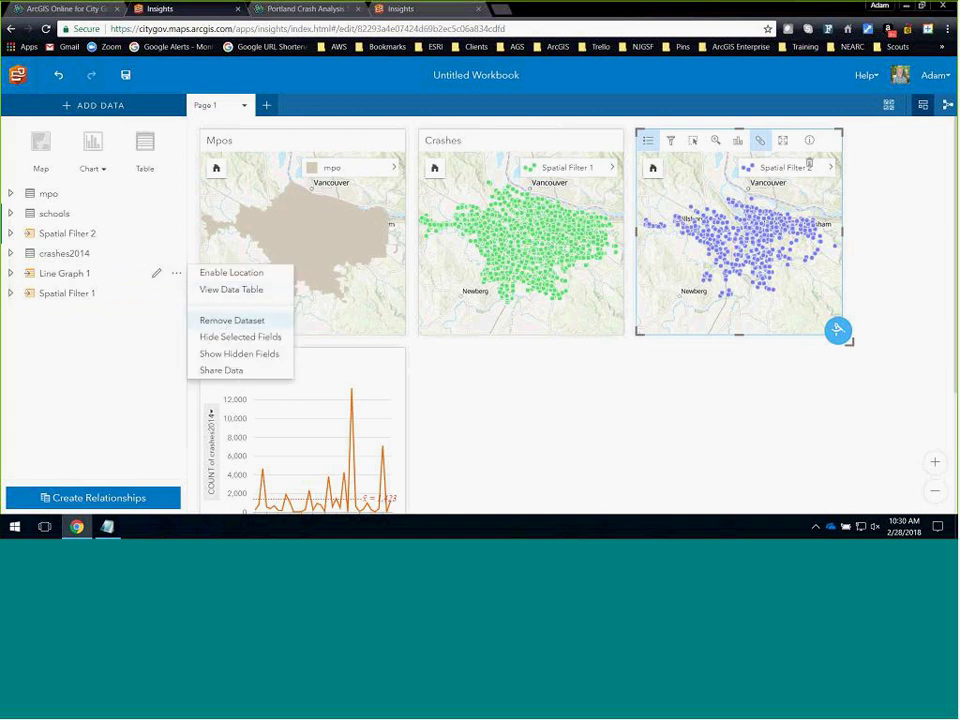
Remove the Line Graph 1 dataset and open the Spatial Filter 1 data table.
left_click(228, 322)
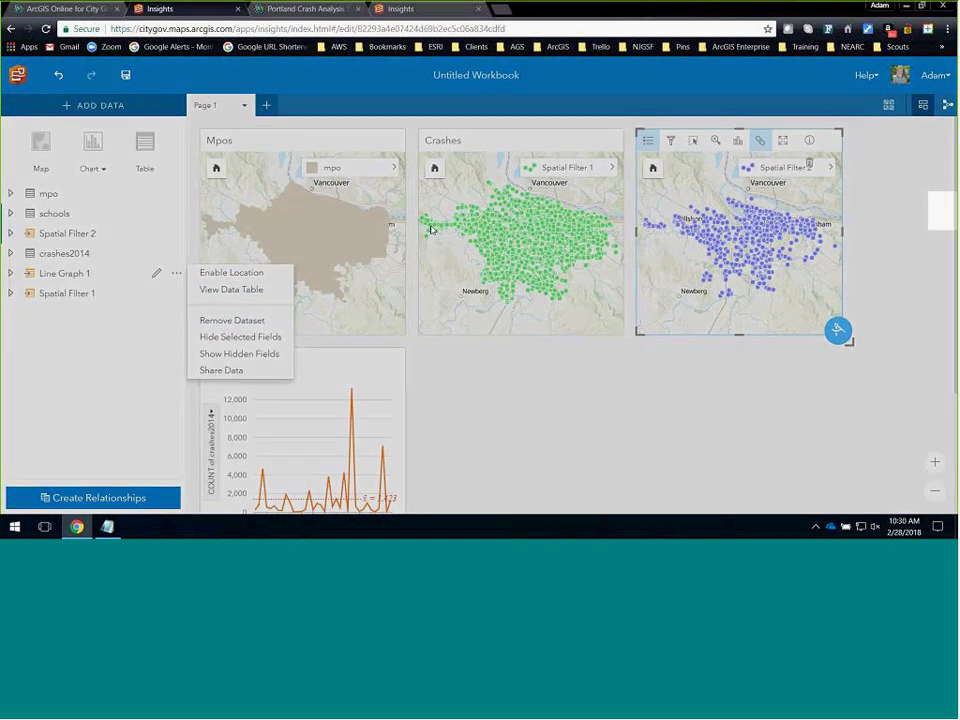
key("Return")
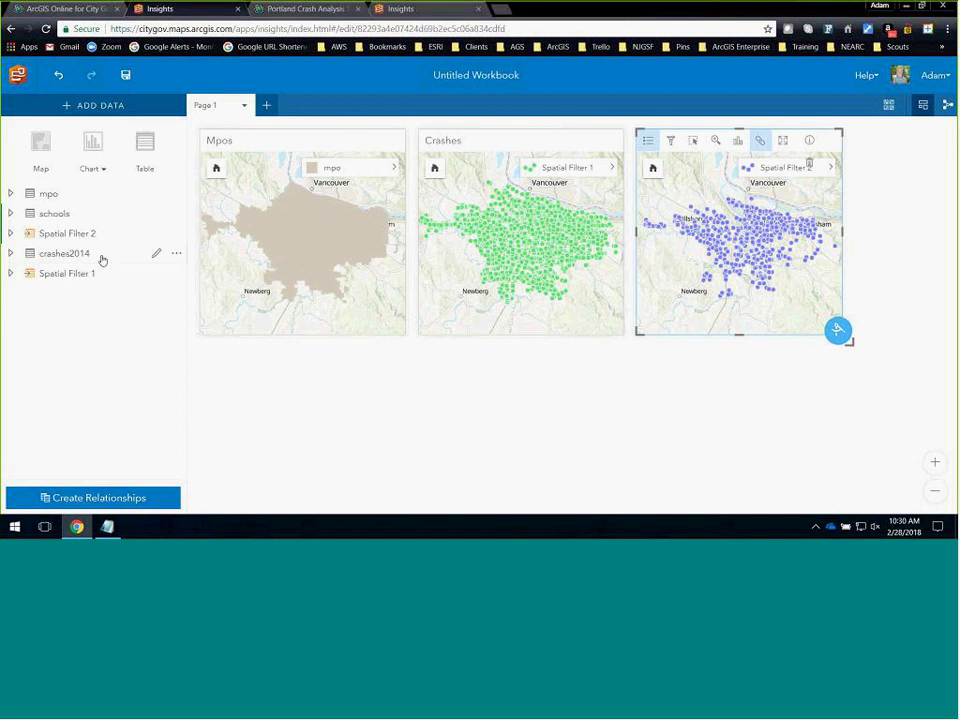
left_click(11, 274)
left_click(171, 274)
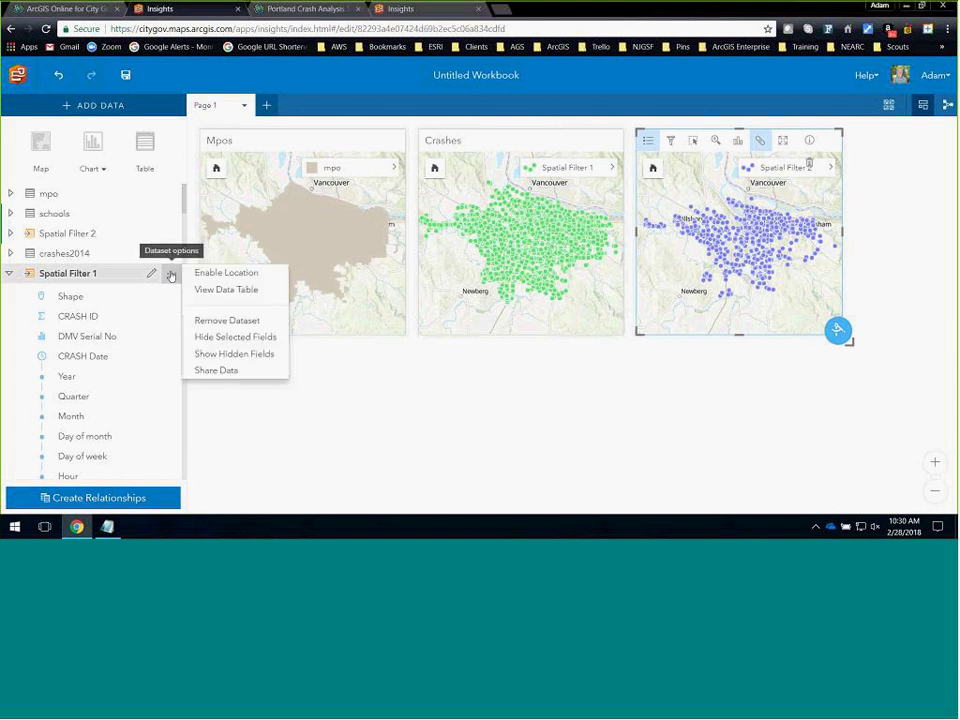
left_click(224, 290)
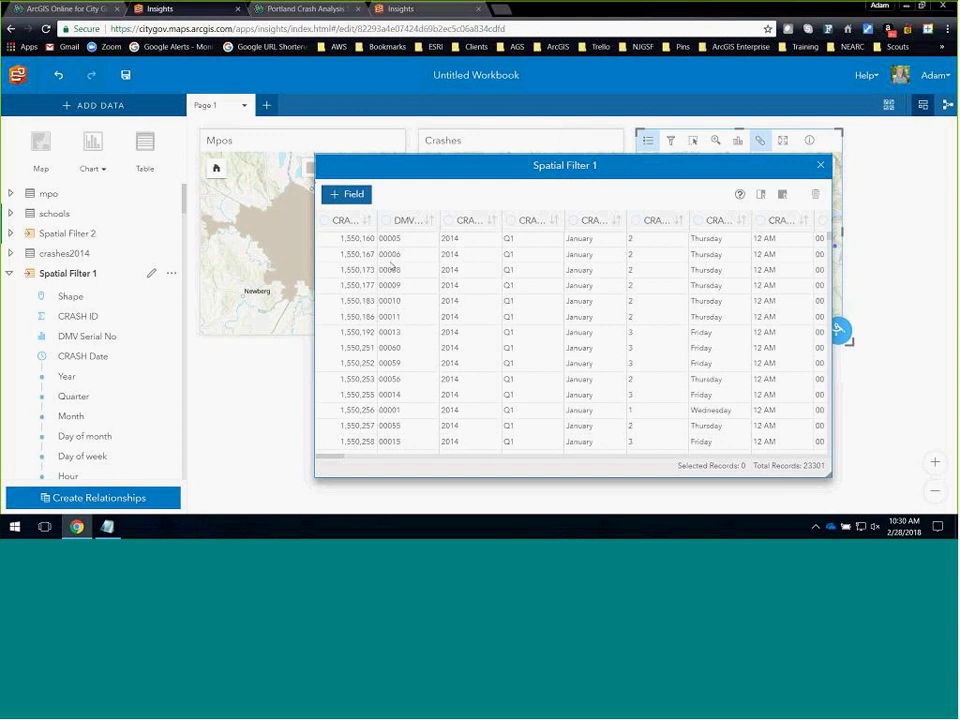
Add a new field to the Spatial Filter 1 table and name it CrashSeverity.
left_click(351, 199)
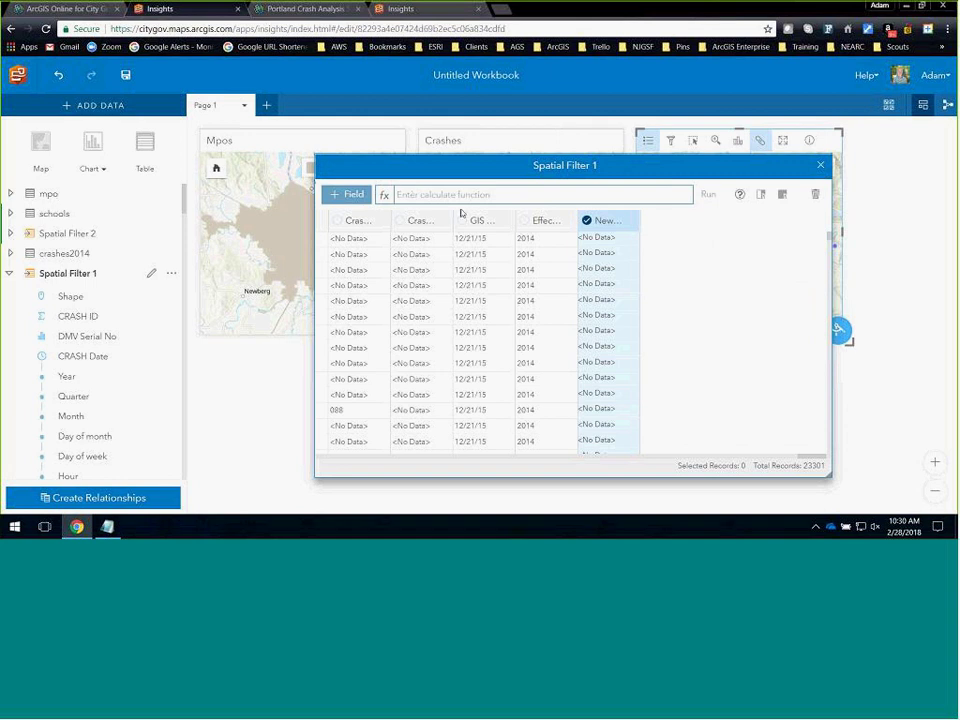
left_click(612, 220)
type("Crash")
type("Severity")
Confirm the CrashSeverity name, copy the severity formula from Notepad, and return to Insights.
key("Return")
left_click(106, 527)
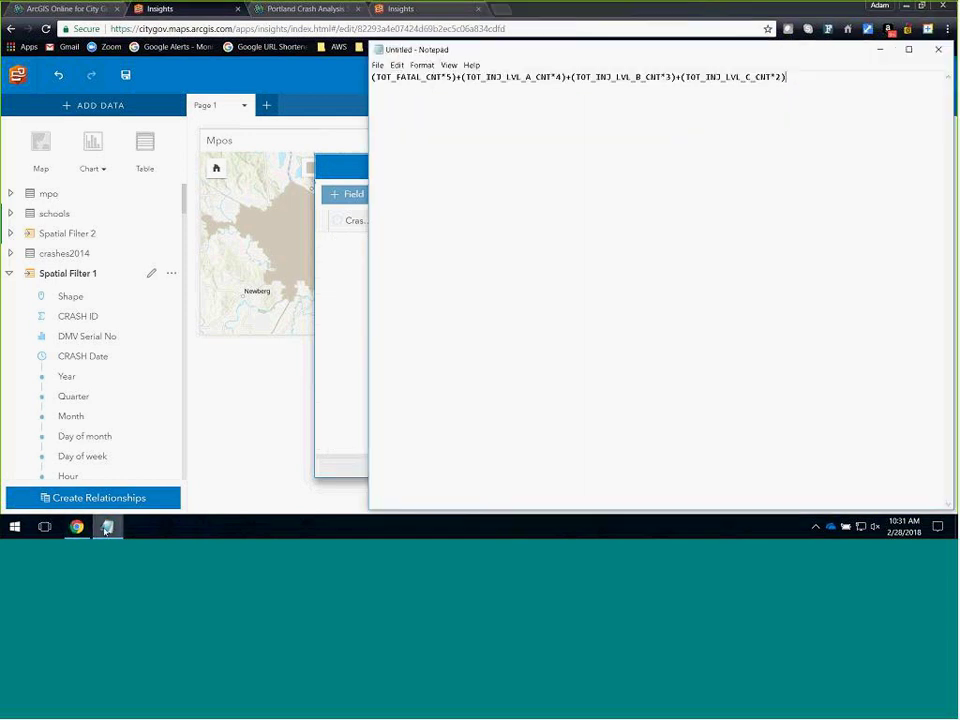
left_click_drag(787, 77, 365, 78)
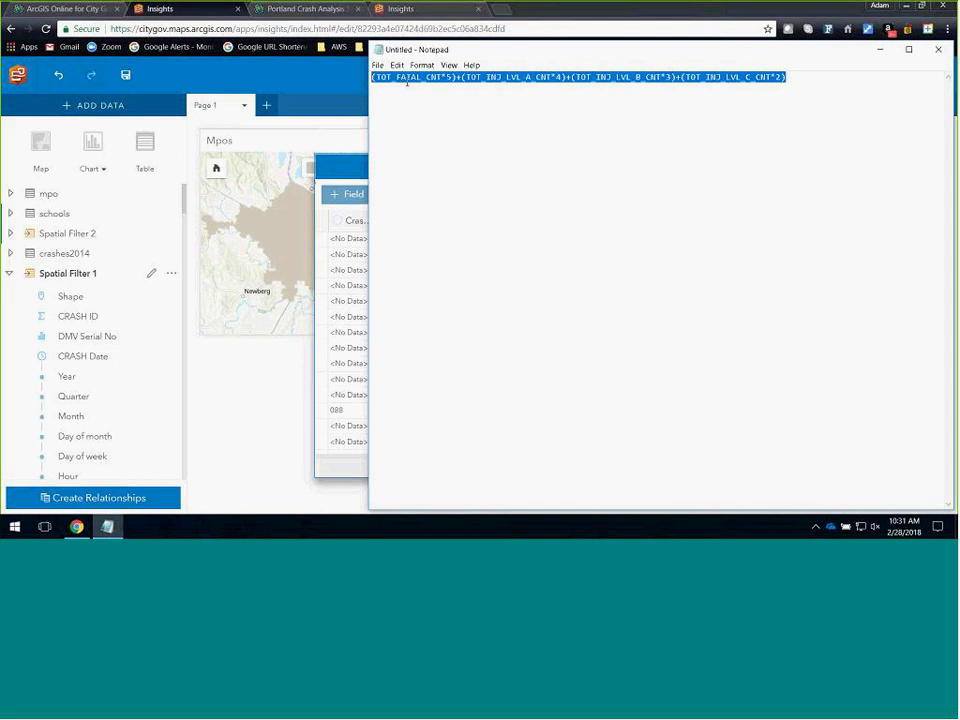
left_click(332, 165)
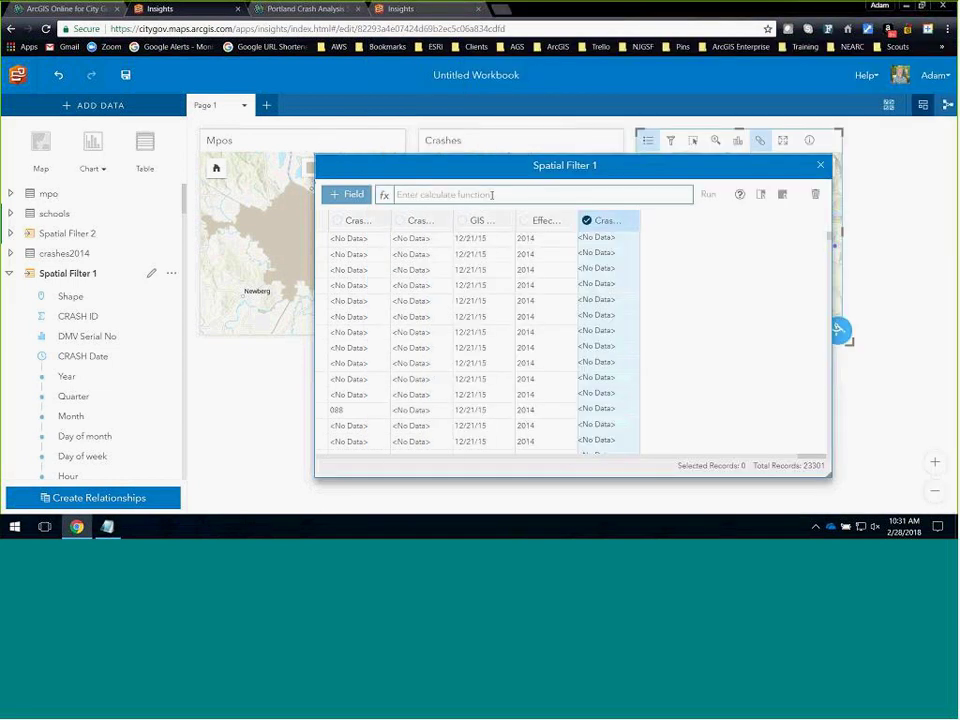
Paste the weighted fatality-and-injury formula into the CrashSeverity calculation and run it.
left_click(492, 195)
right_click(492, 196)
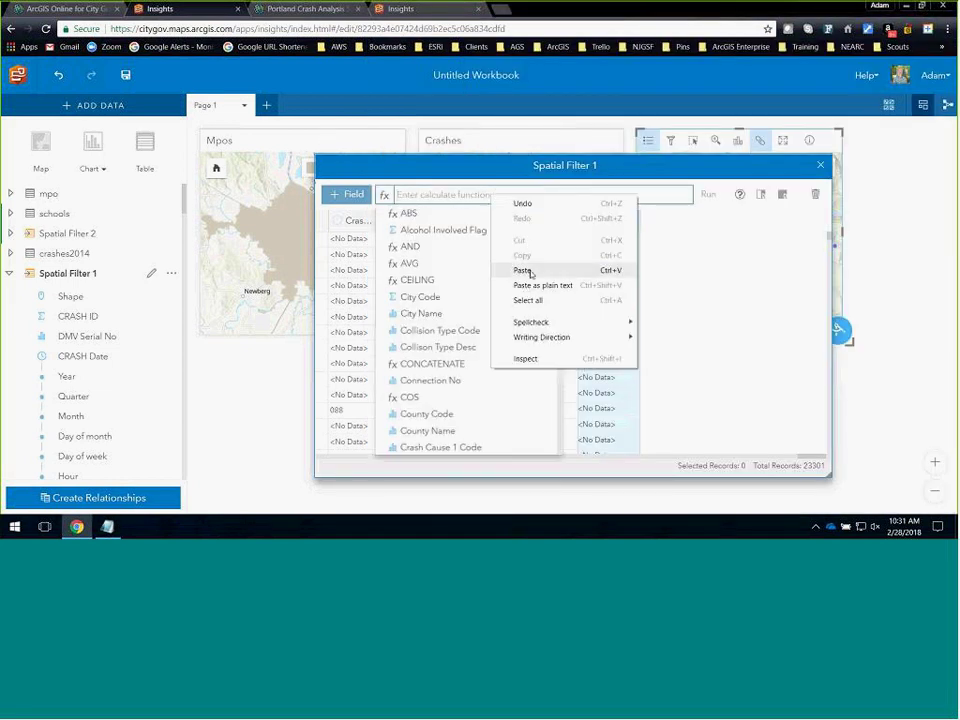
left_click(530, 273)
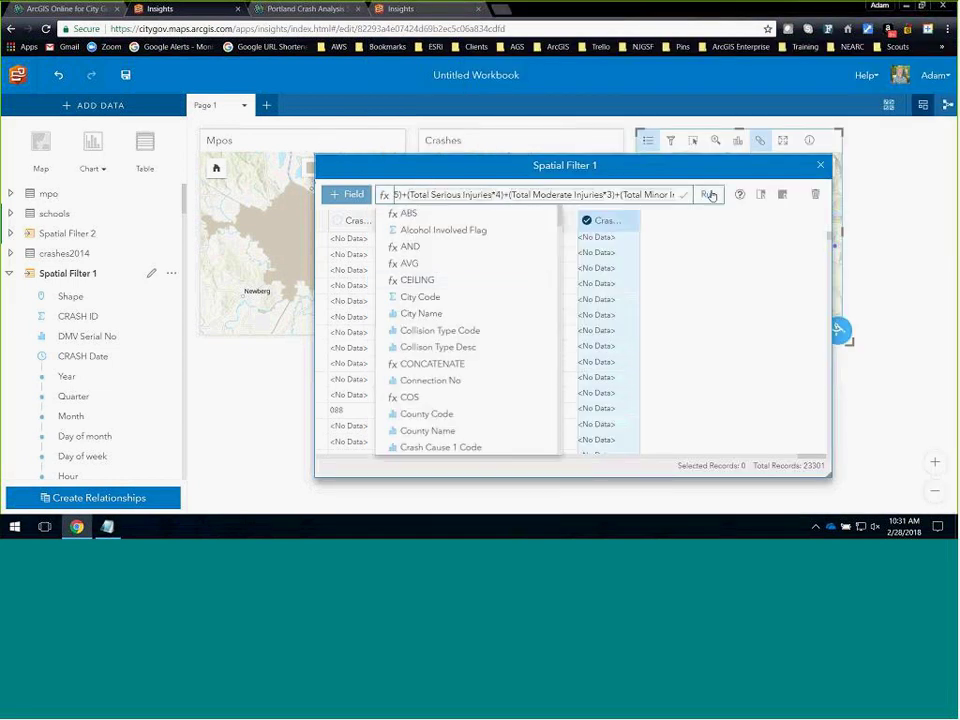
left_click(709, 195)
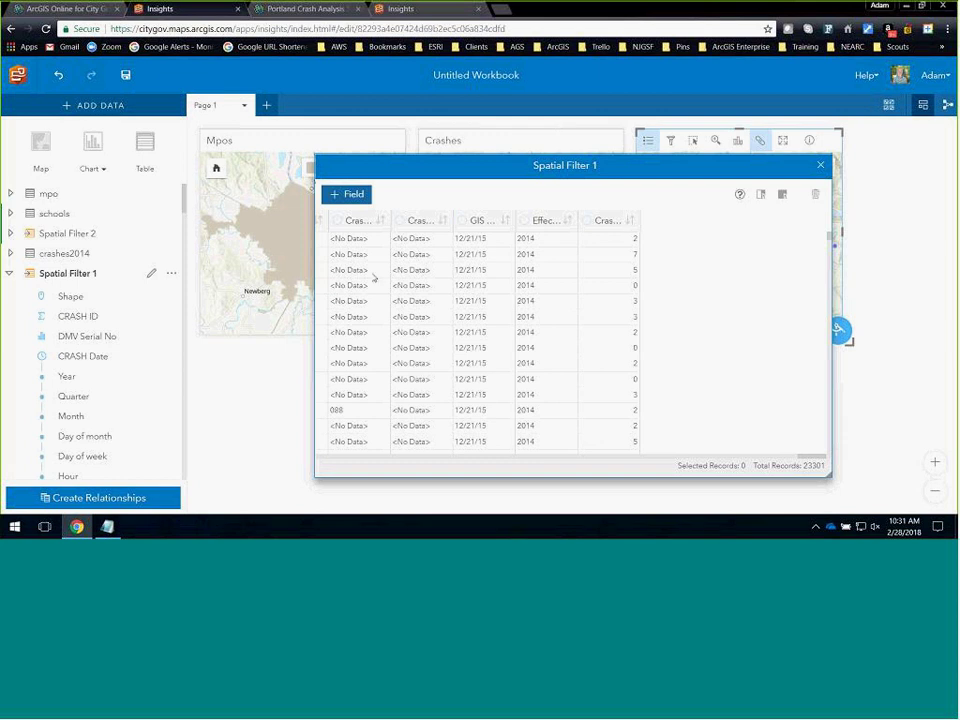
left_click(11, 273)
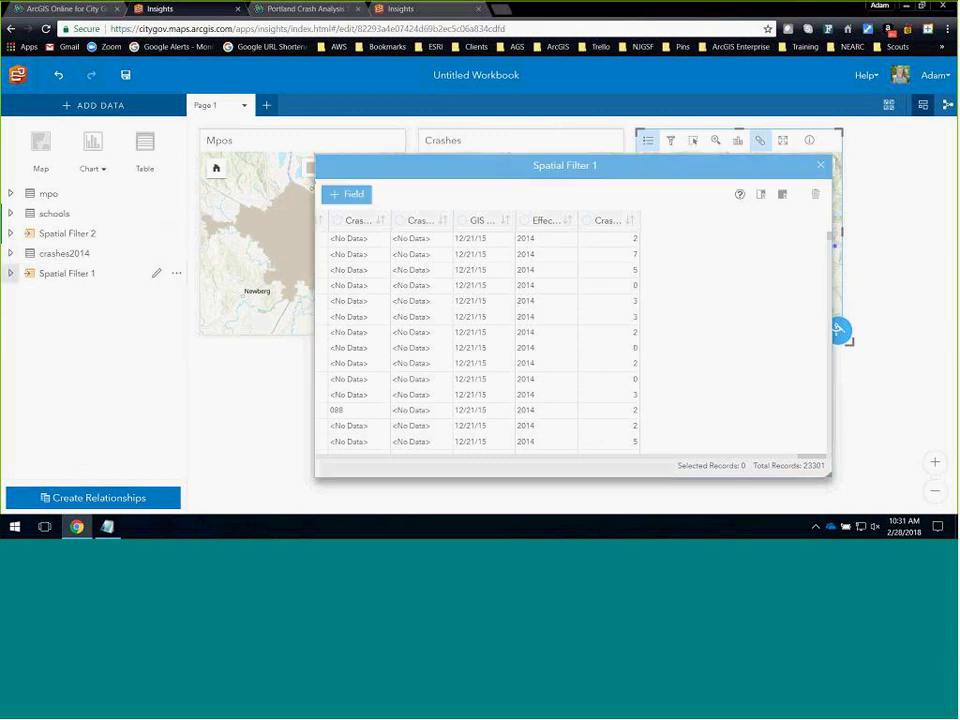
Filter the Spatial Filter 1 crashes to CrashSeverity of 10 or higher.
left_click(11, 273)
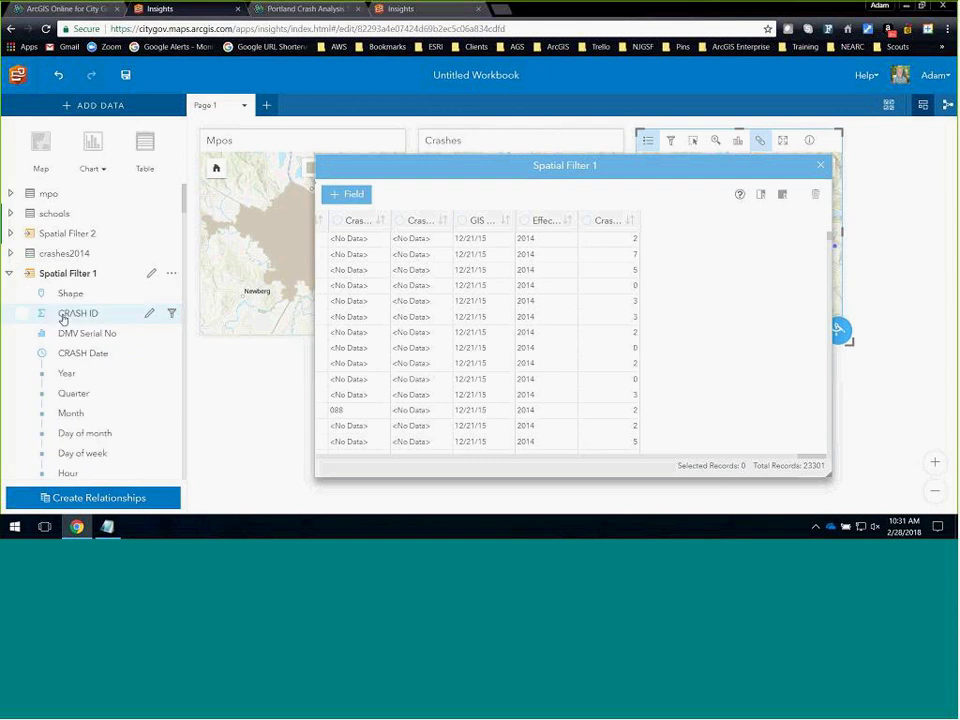
scroll(62, 320, "down", 5)
scroll(63, 326, "down", 10)
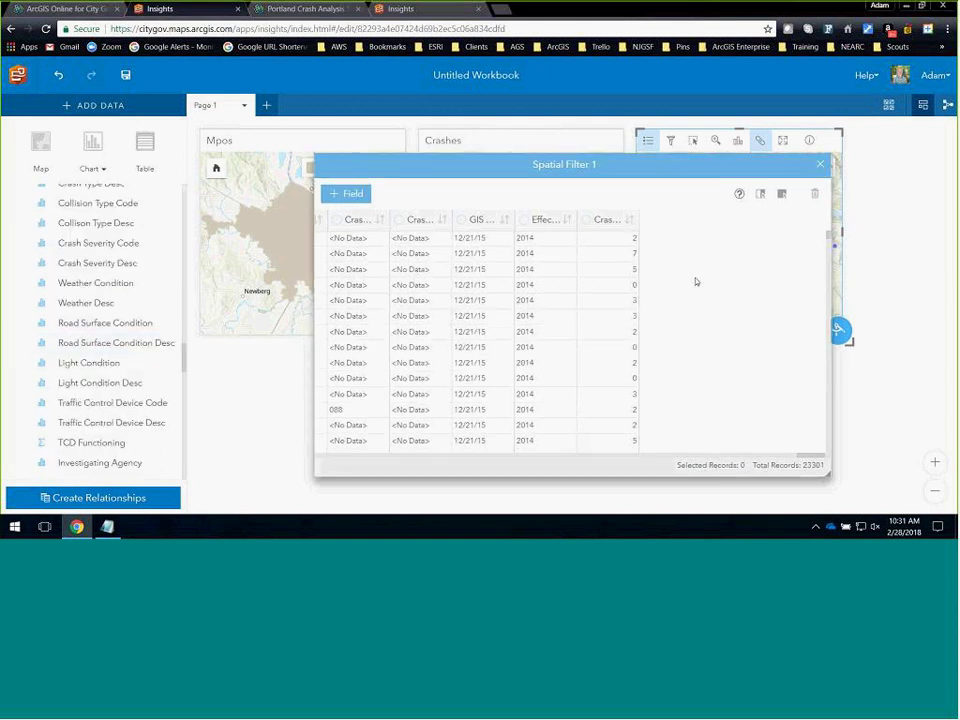
scroll(107, 428, "down", 20)
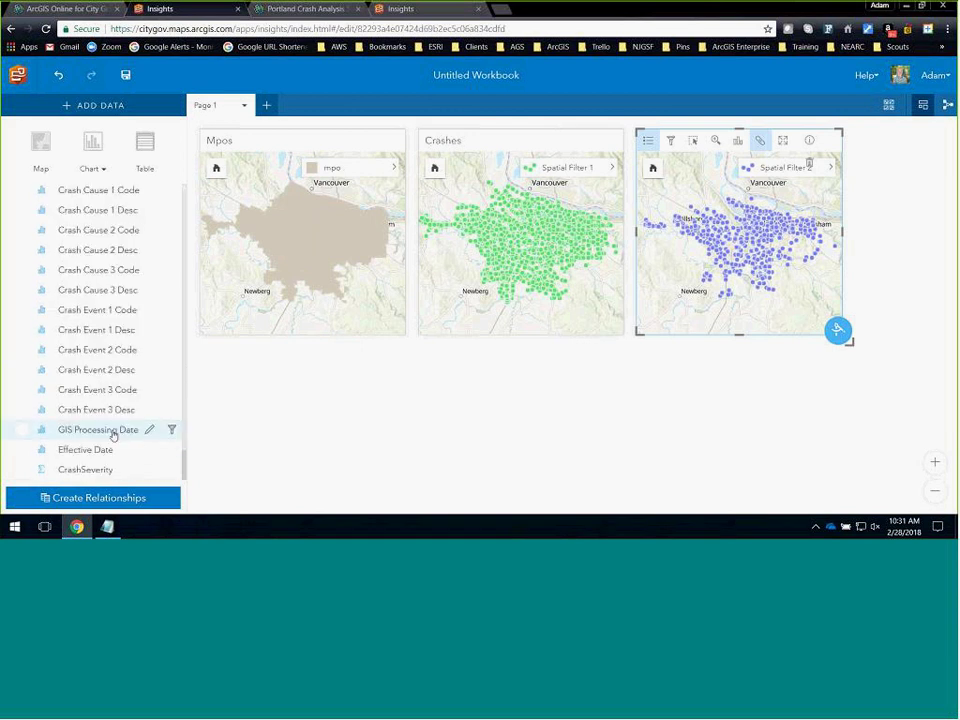
left_click(171, 469)
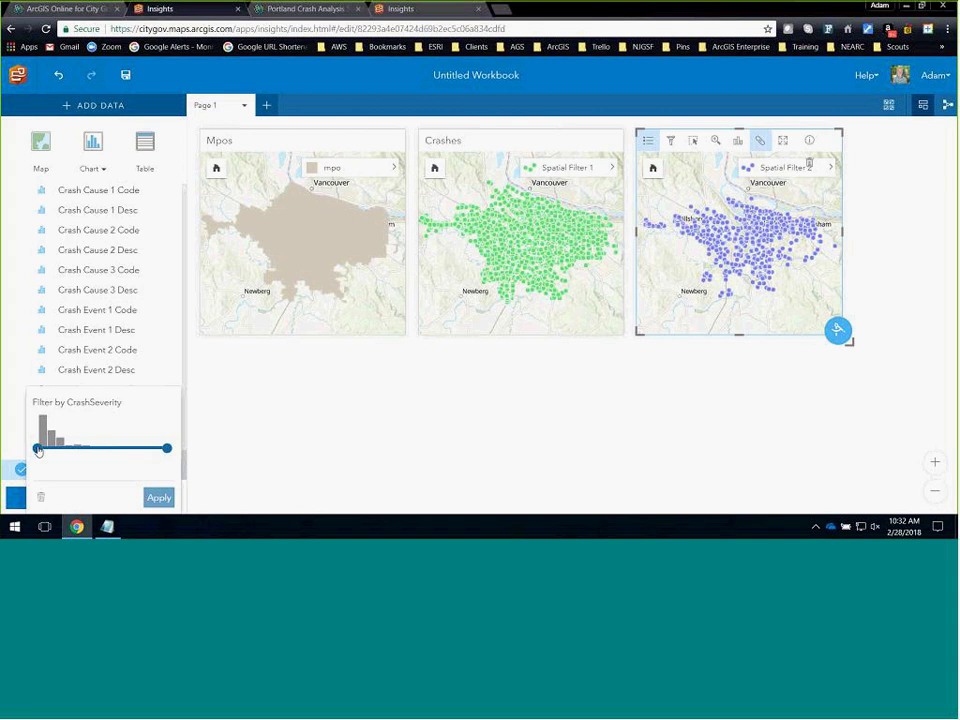
left_click_drag(38, 451, 99, 456)
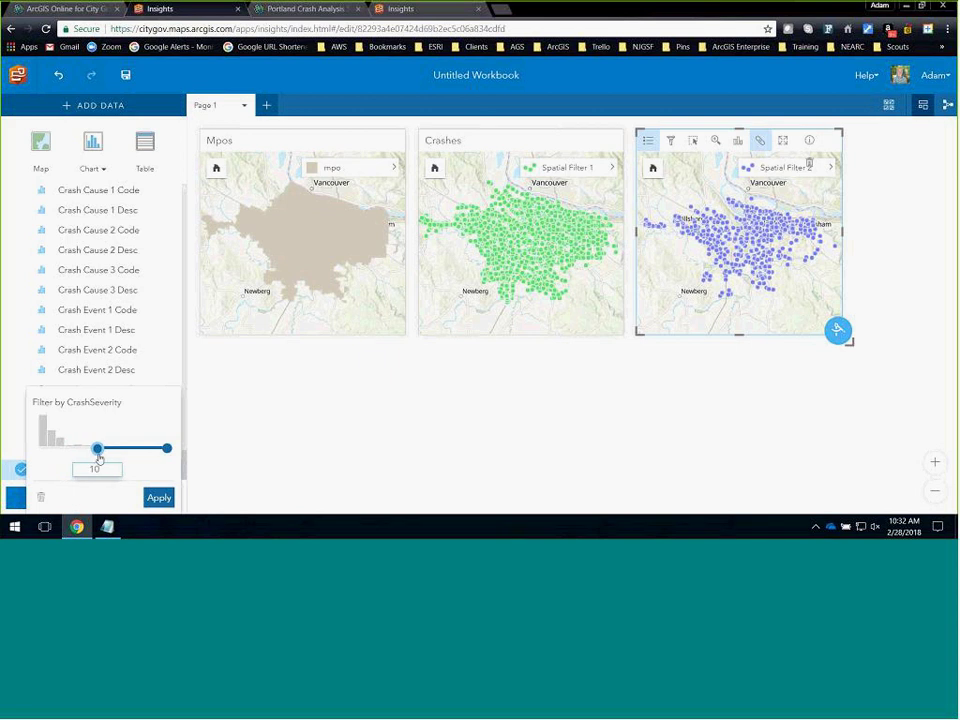
left_click(159, 499)
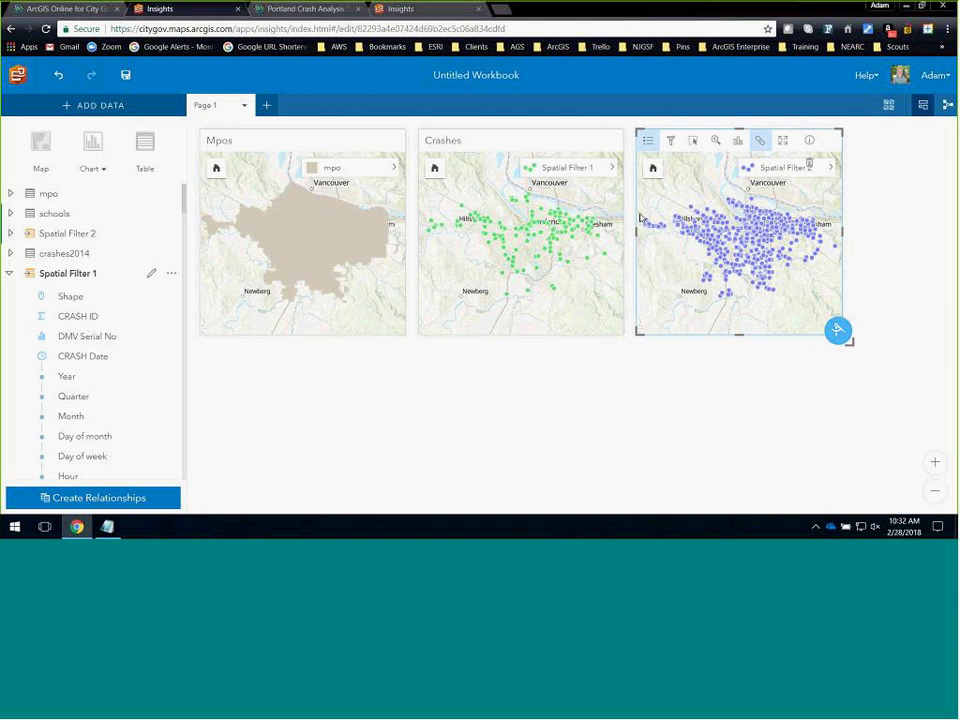
Restyle the Crashes map's crash points as a heat map.
left_click(615, 170)
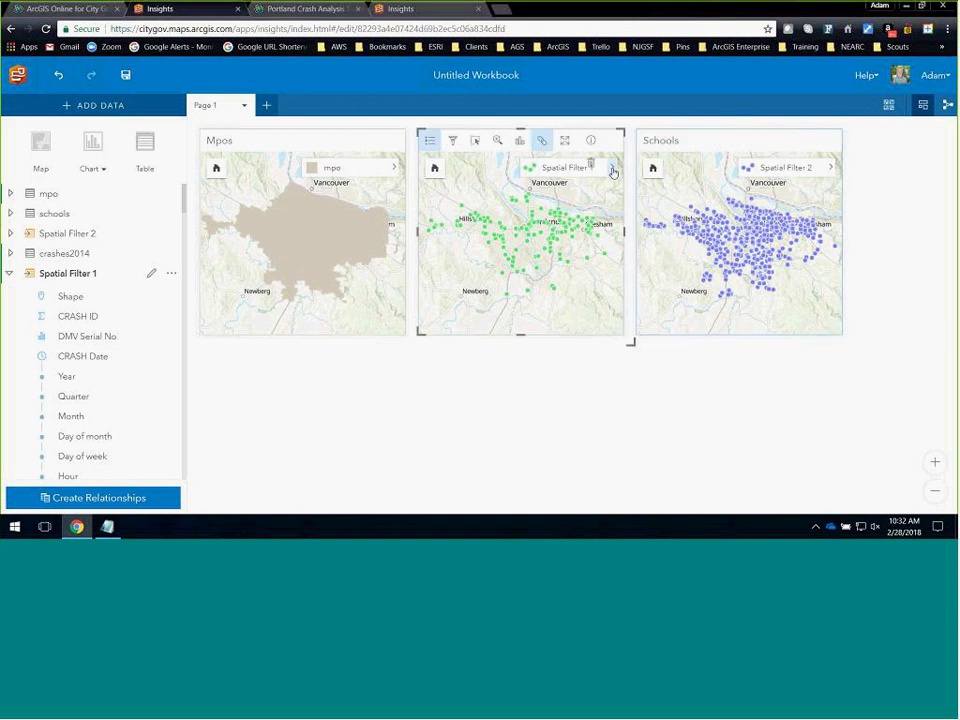
left_click(615, 169)
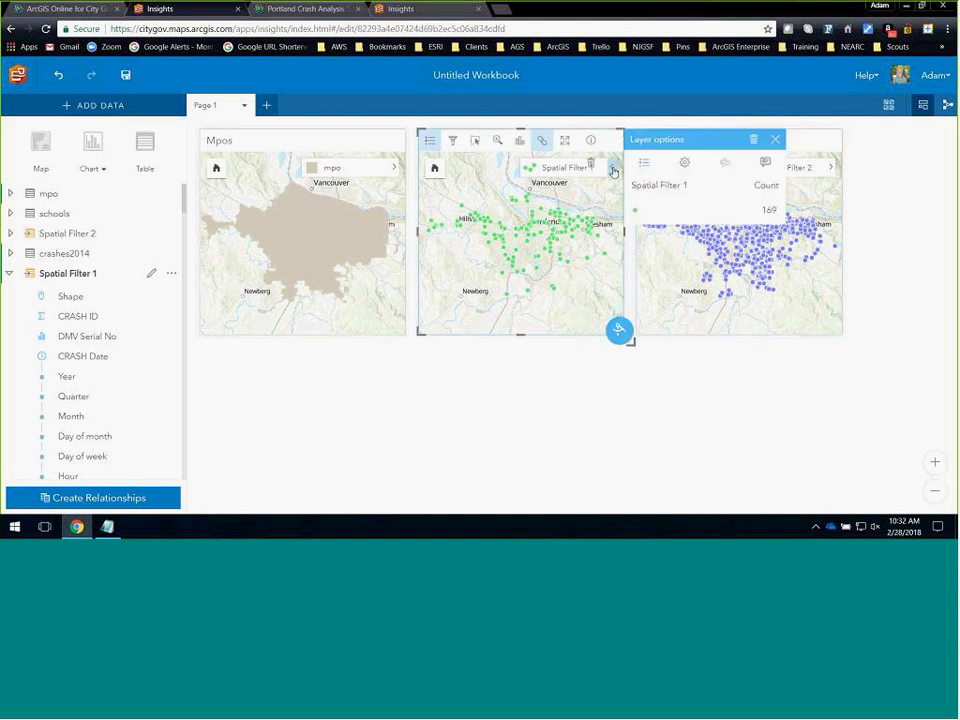
left_click(684, 162)
left_click(774, 266)
left_click(720, 369)
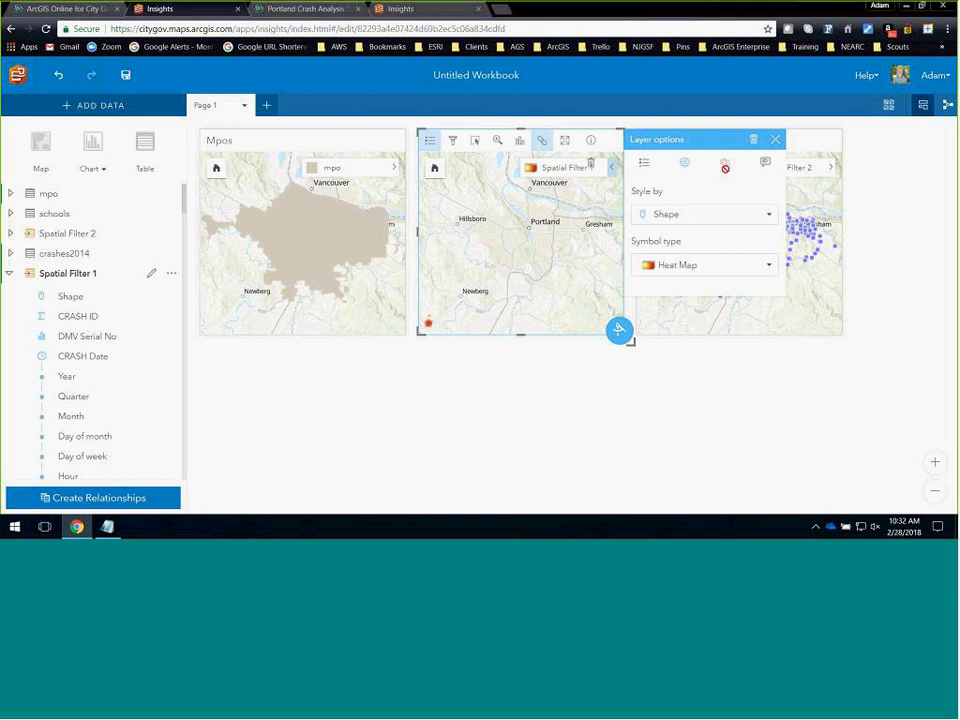
left_click(774, 140)
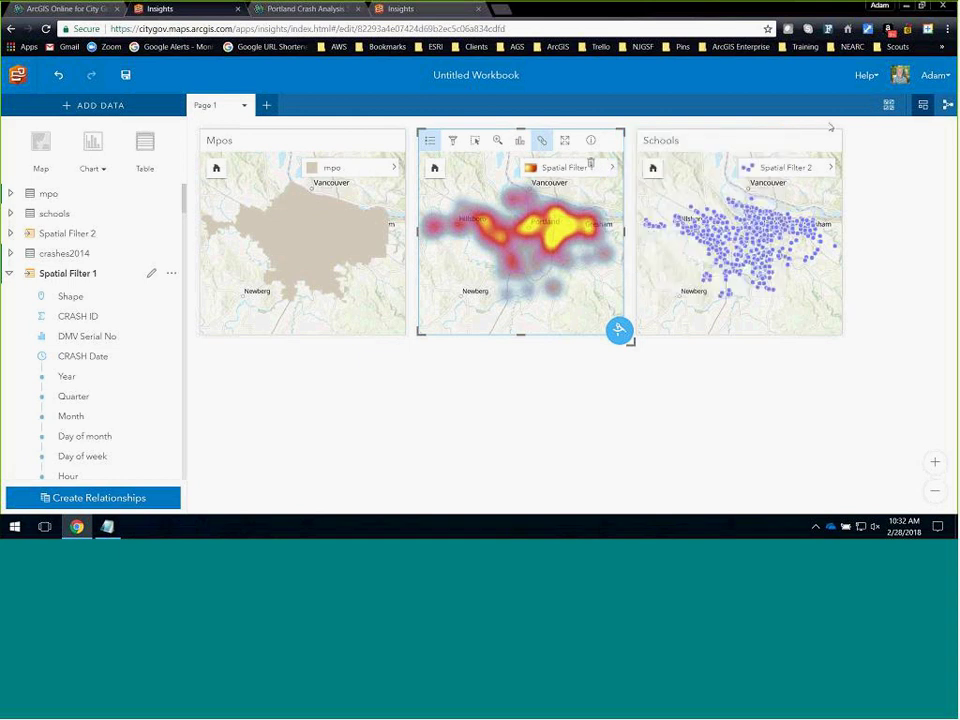
Give both the Crashes heat map and the Schools map the Streets basemap.
left_click(888, 106)
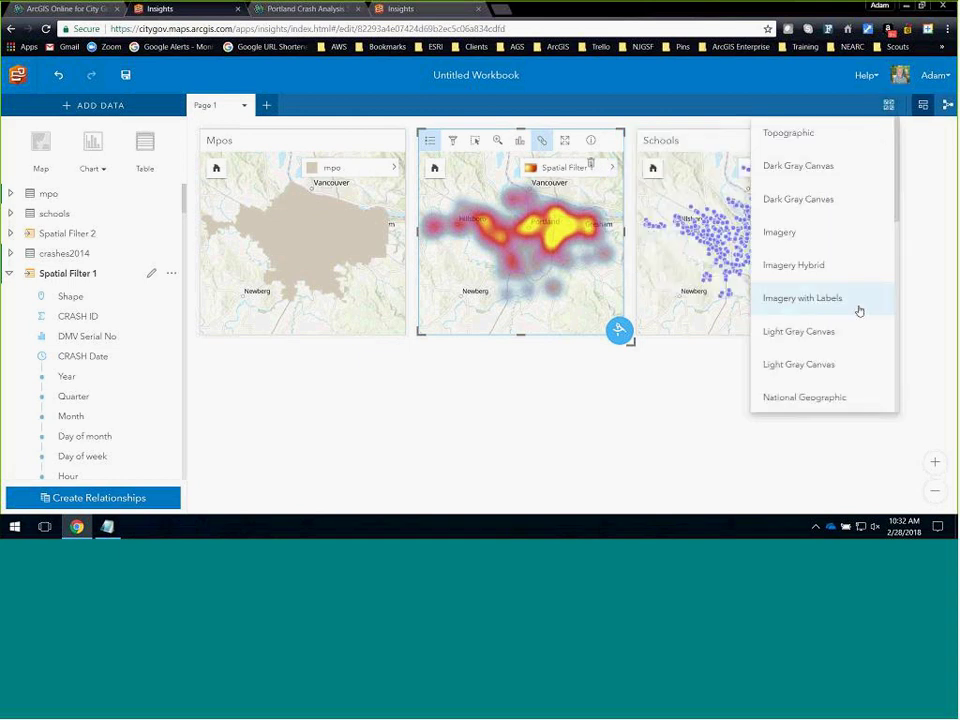
scroll(857, 309, "down", 3)
scroll(830, 359, "down", 2)
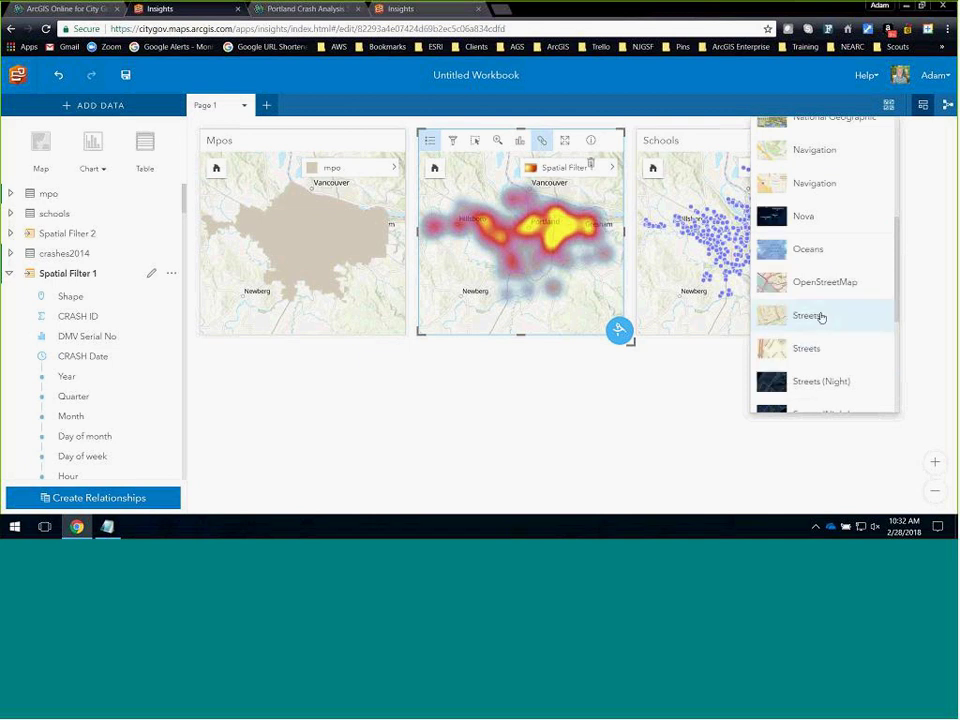
left_click(819, 316)
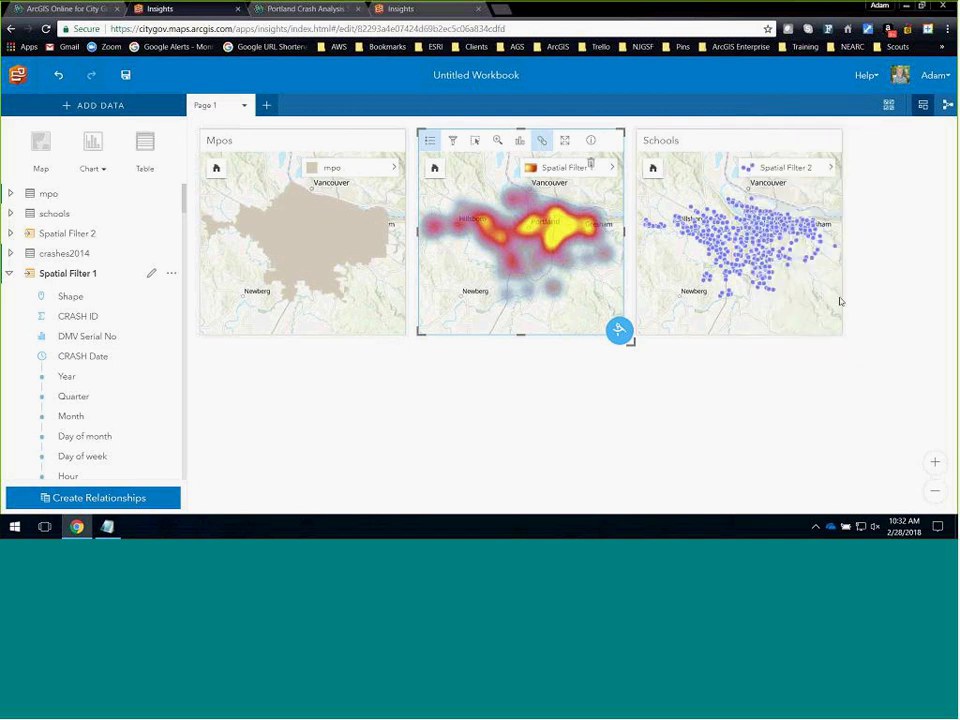
left_click(888, 104)
scroll(855, 290, "down", 4)
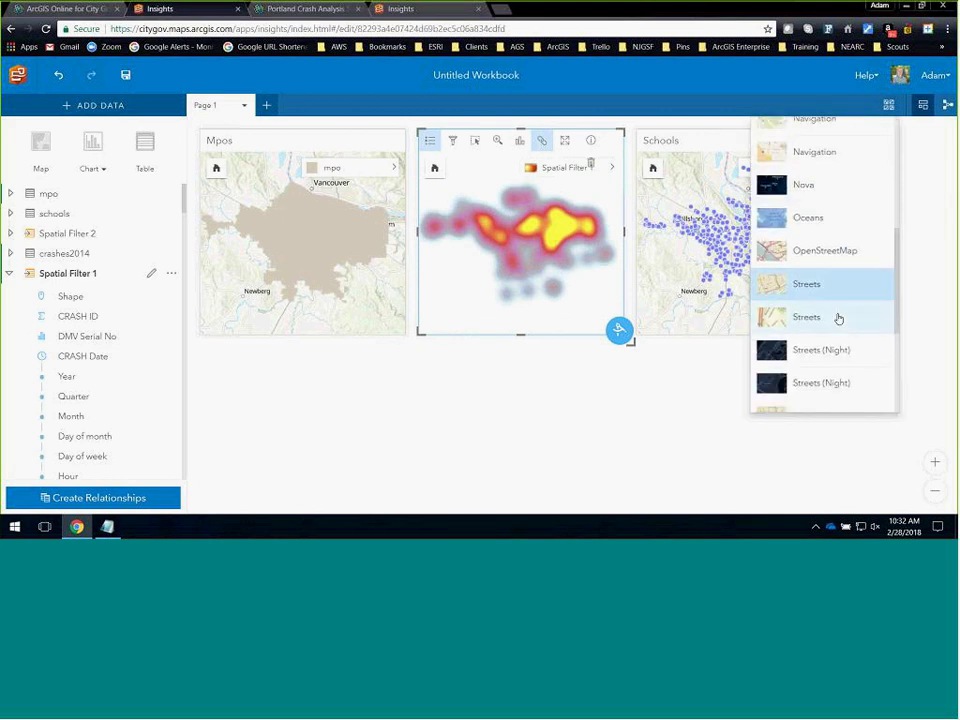
left_click(840, 288)
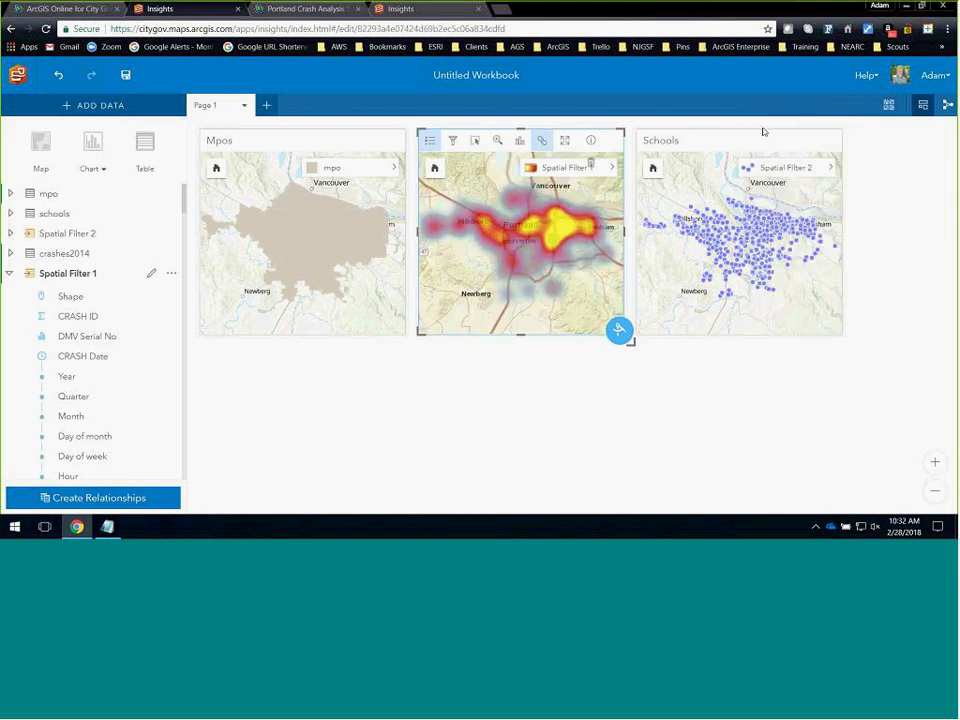
left_click(767, 141)
left_click(888, 104)
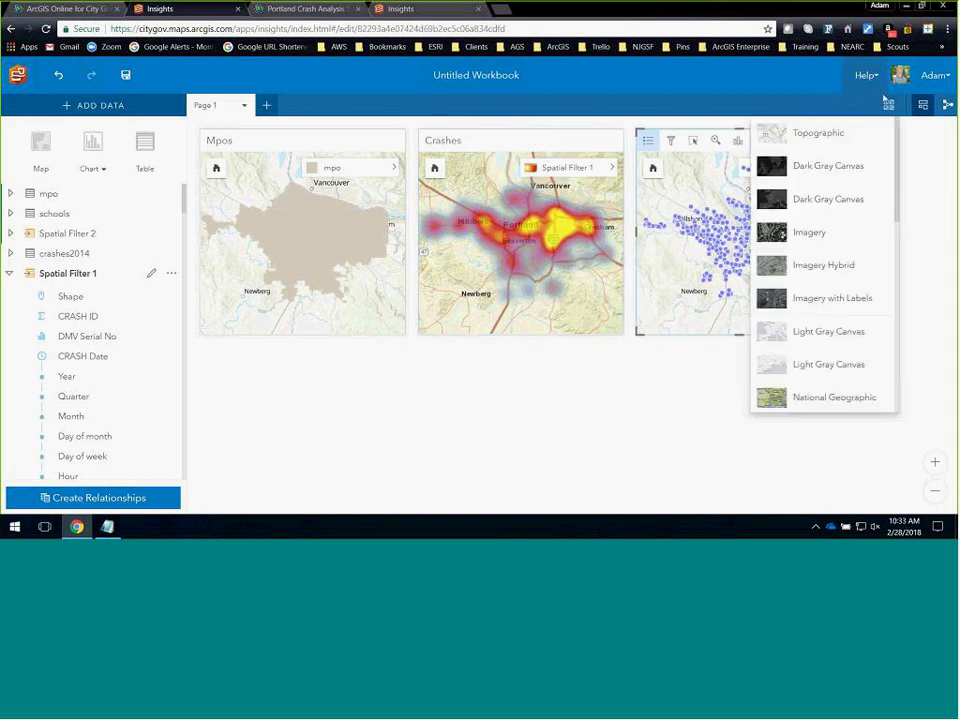
scroll(845, 260, "down", 4)
left_click(826, 380)
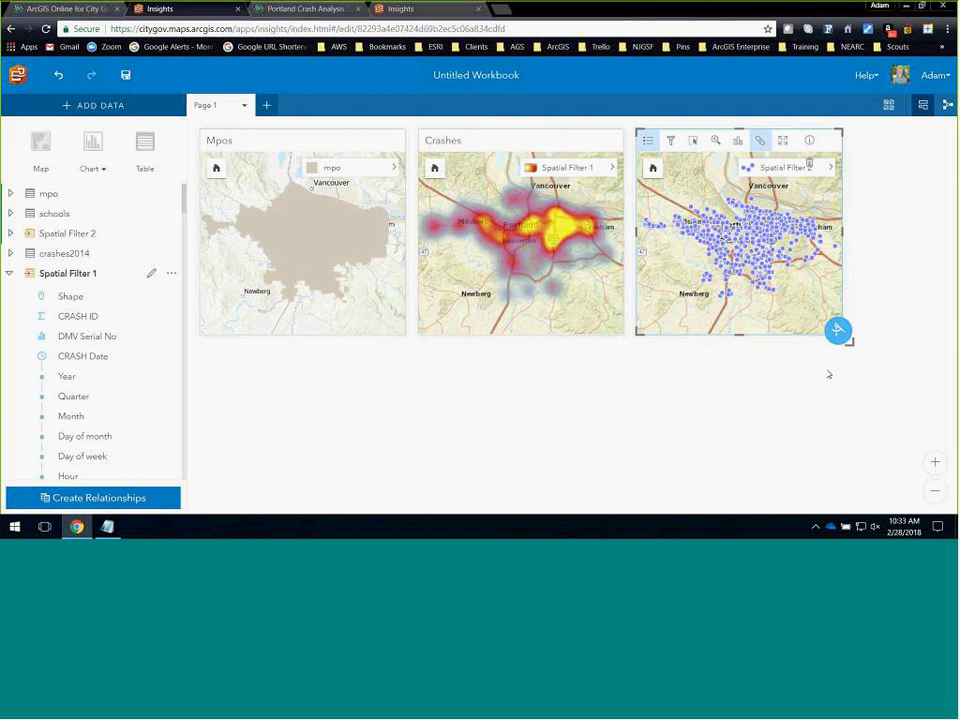
Buffer the Spatial Filter 2 schools by a fixed 0.25 miles, producing Fixed Distance 1.
left_click(837, 331)
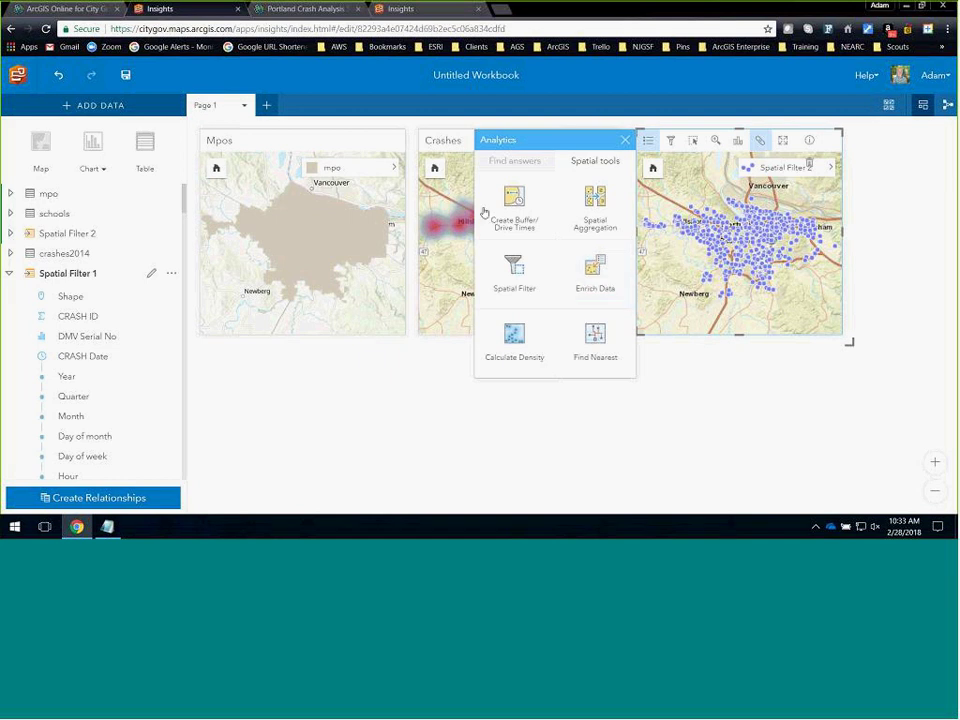
left_click(514, 210)
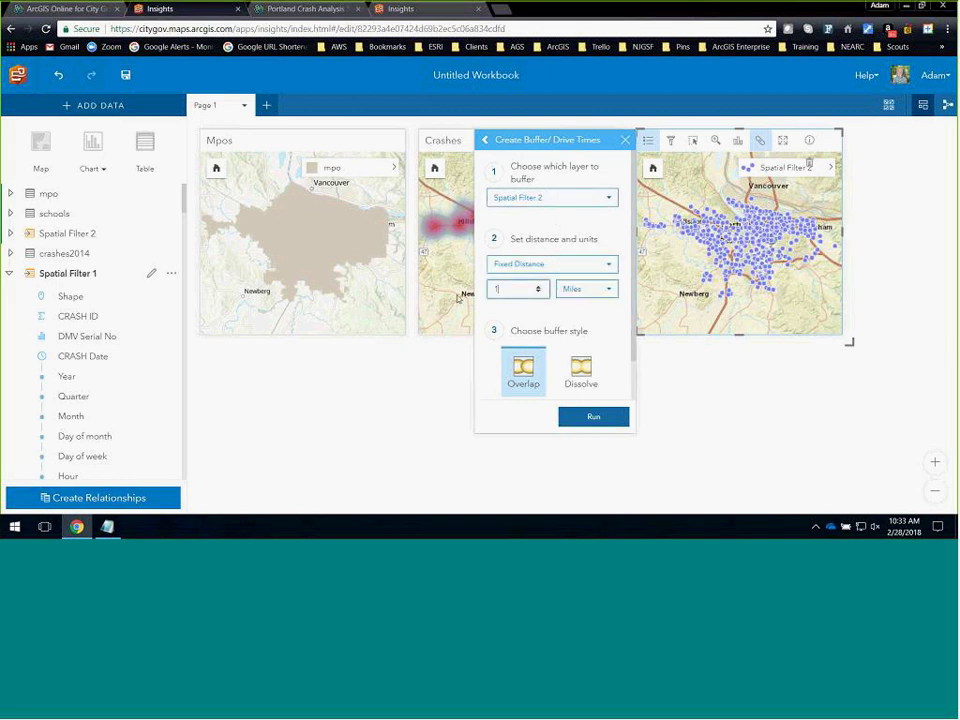
key("BackSpace")
type("0.25")
left_click(576, 419)
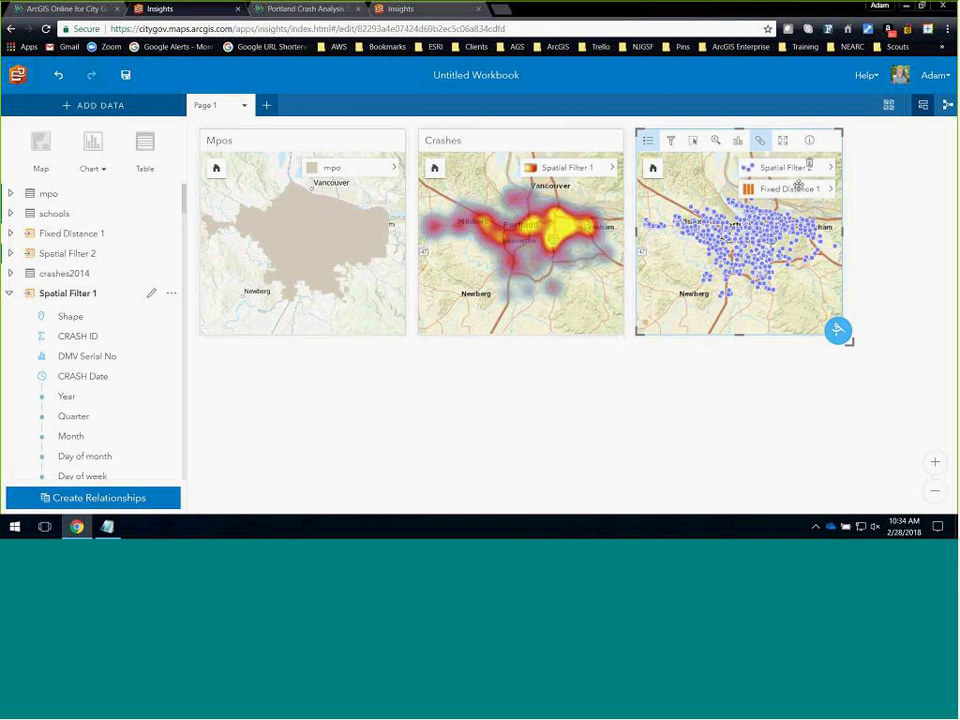
Spatially filter the crashes to those intersecting the Fixed Distance 1 school buffers.
left_click_drag(799, 189, 564, 268)
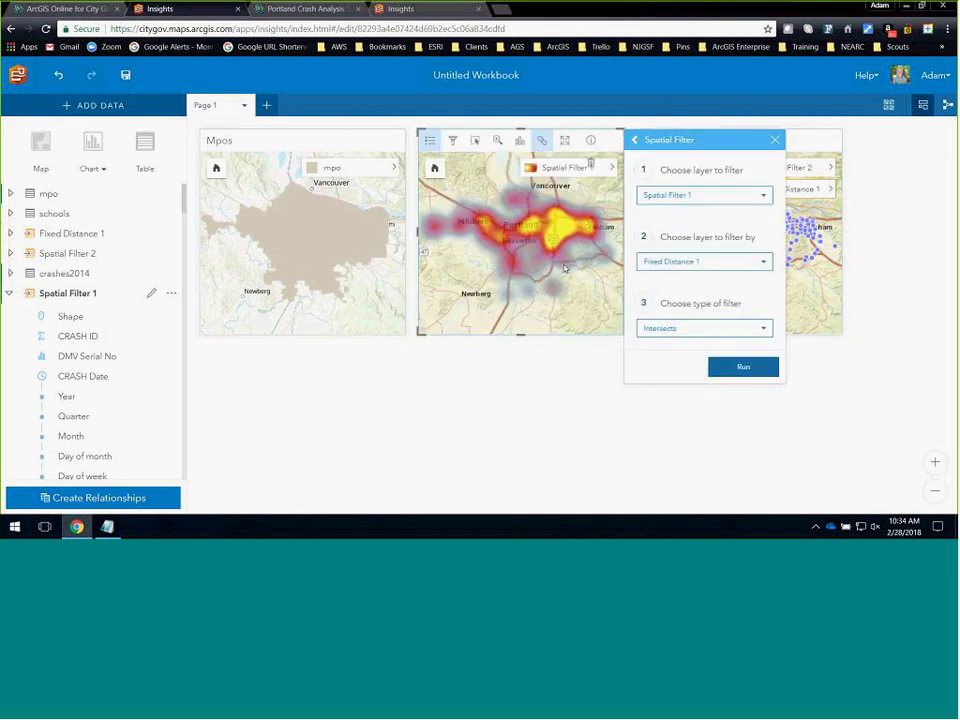
left_click(718, 366)
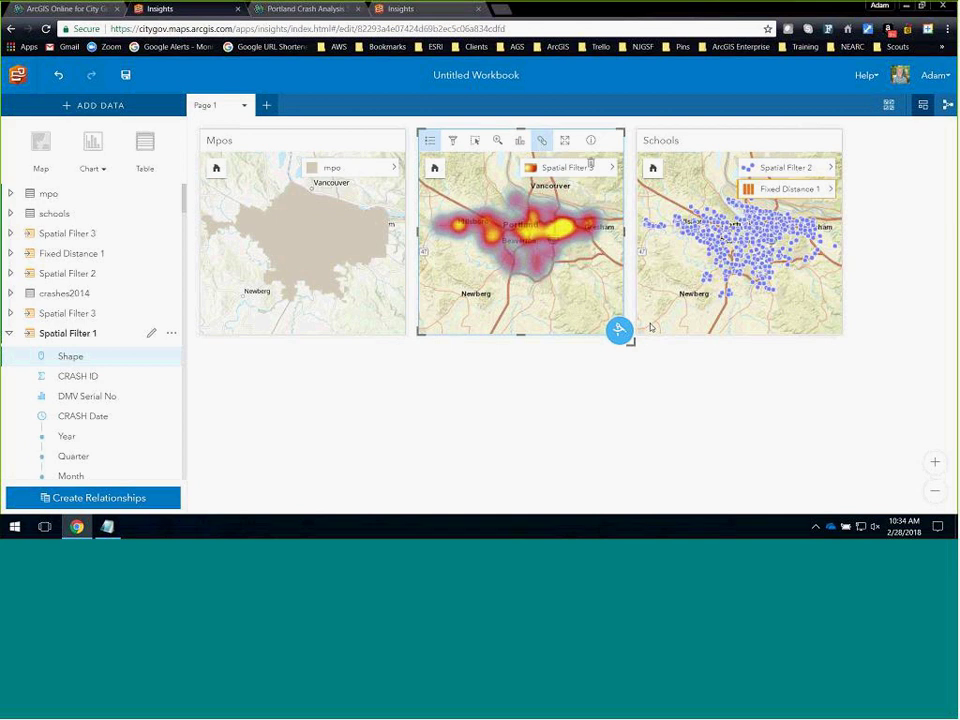
Chart crash counts by Day of week as a bar chart.
scroll(75, 355, "down", 4)
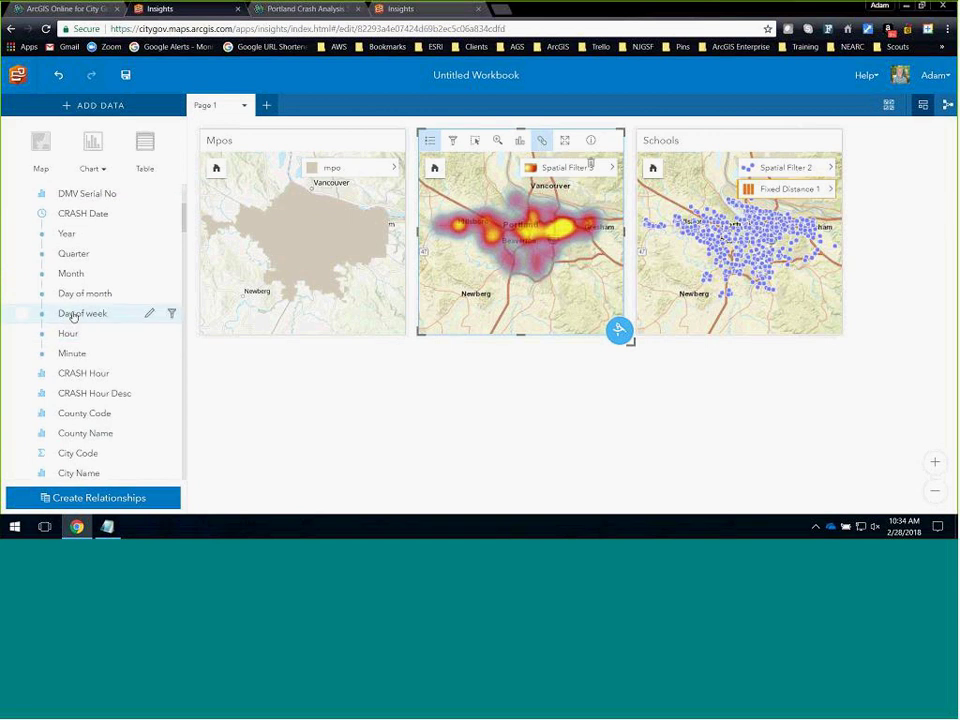
left_click(75, 313)
left_click_drag(81, 323, 316, 471)
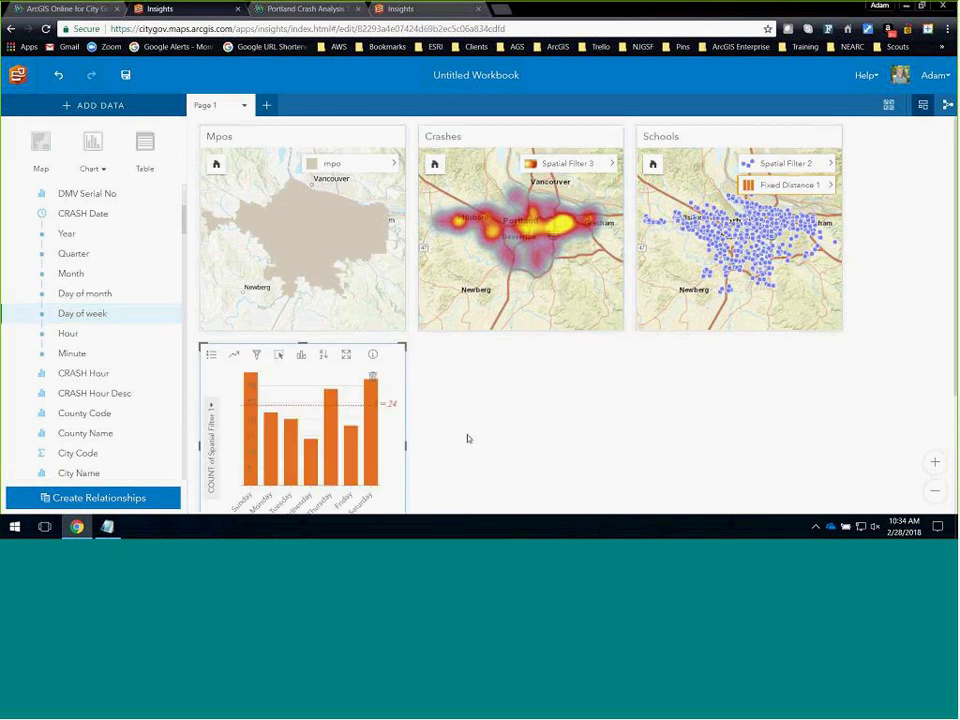
left_click(303, 344)
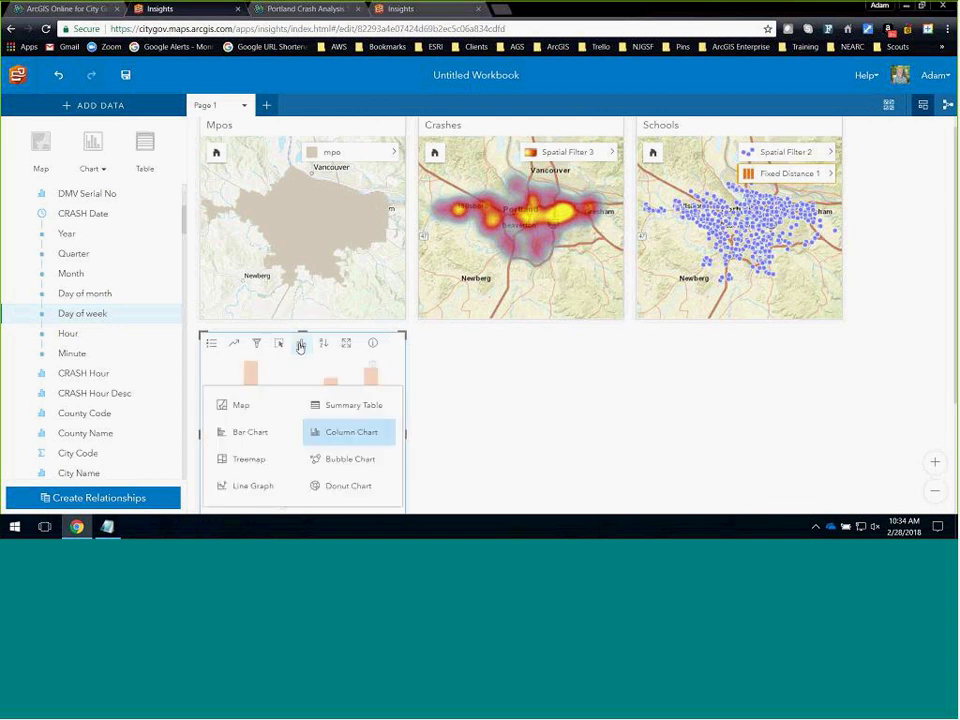
left_click(250, 435)
Add a chart of crash counts by Posted Speed.
scroll(64, 314, "down", 2)
scroll(62, 314, "down", 5)
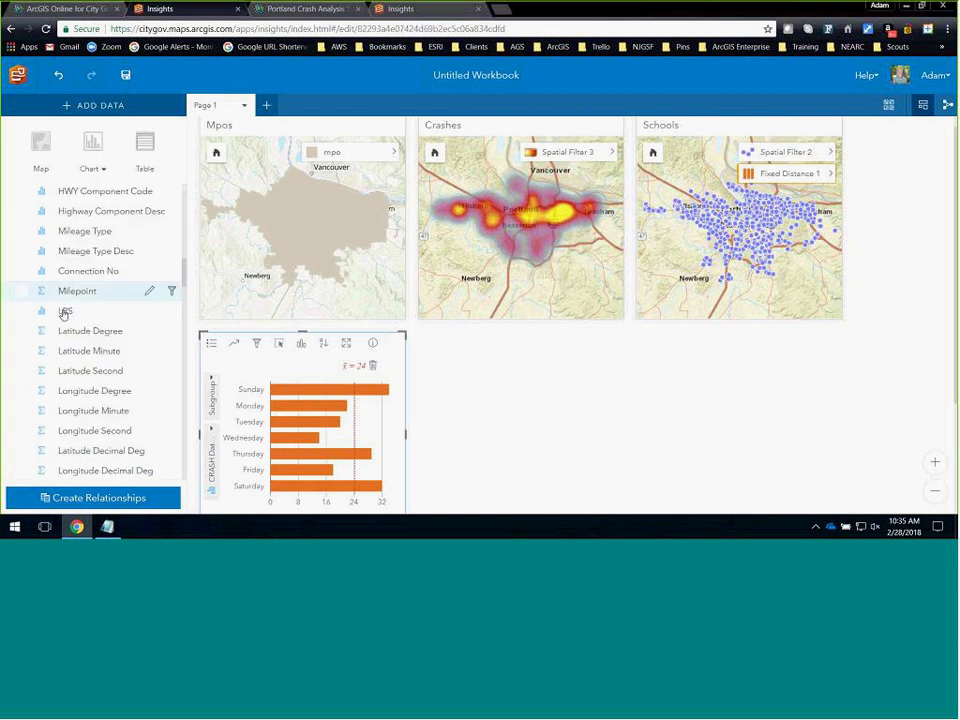
scroll(62, 314, "down", 2)
scroll(62, 315, "down", 3)
scroll(62, 316, "down", 6)
scroll(62, 316, "down", 1)
scroll(62, 316, "up", 3)
scroll(62, 316, "up", 4)
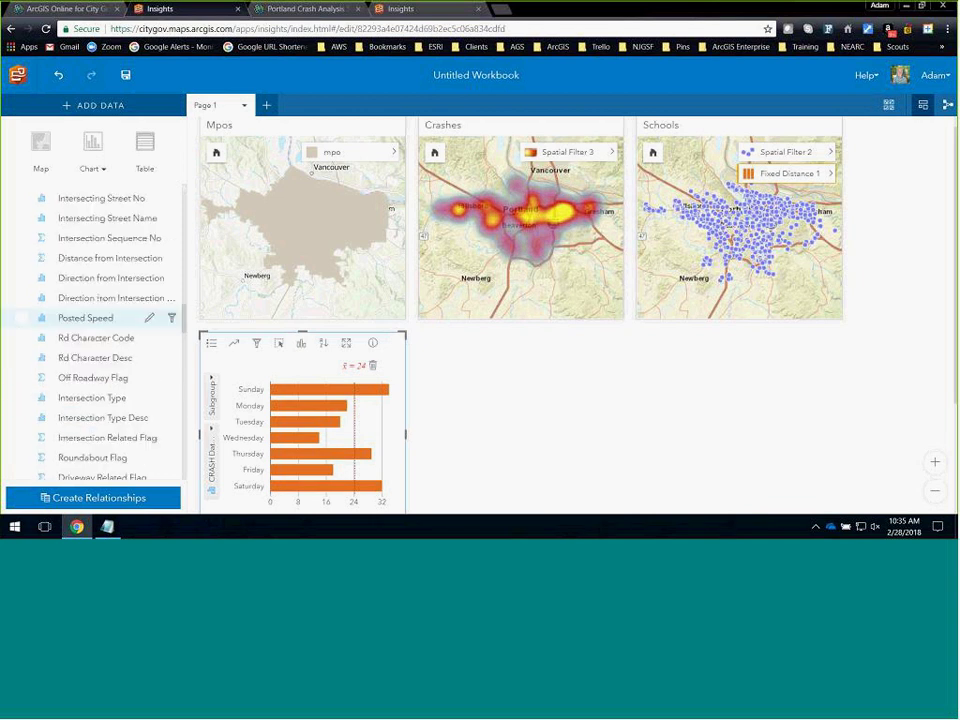
left_click_drag(73, 317, 484, 480)
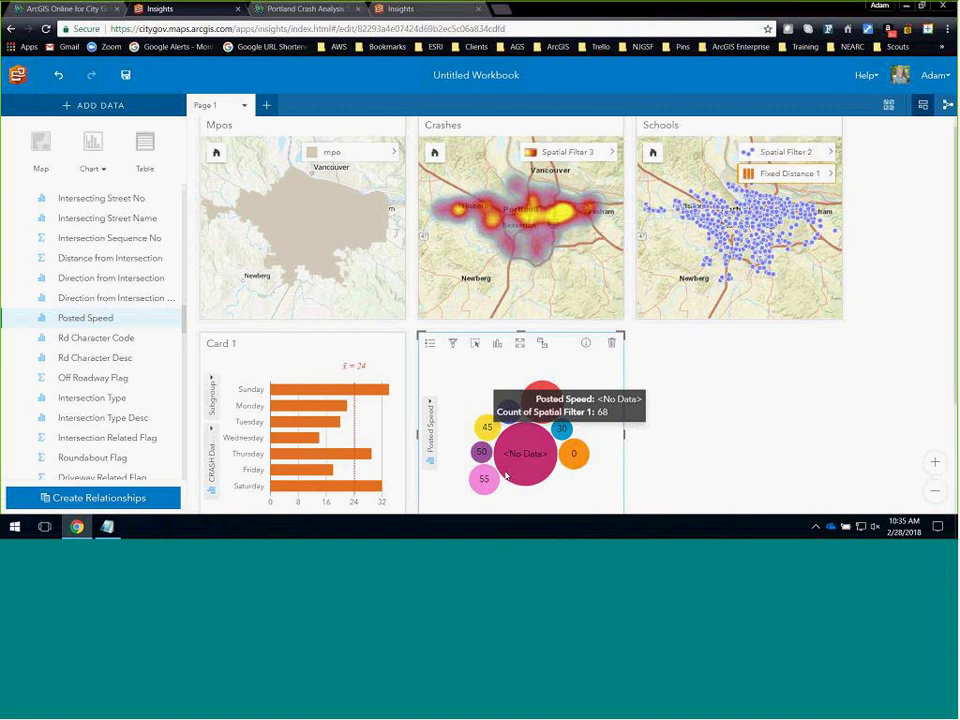
Switch to the analysis view and open the Buffer step's 0.25-mile settings.
left_click(948, 104)
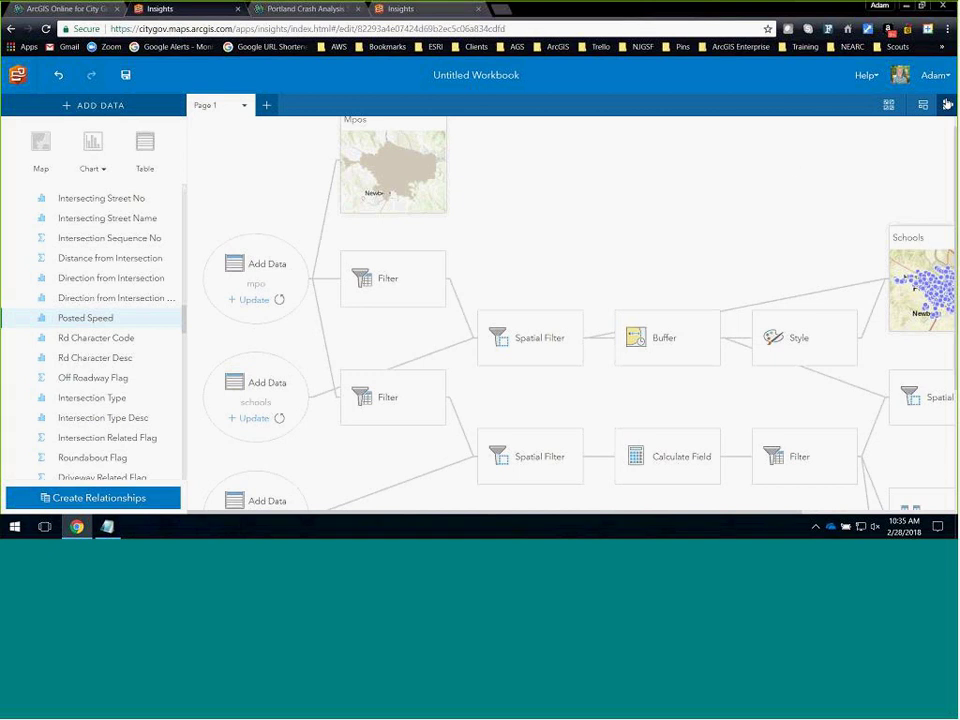
left_click(685, 348)
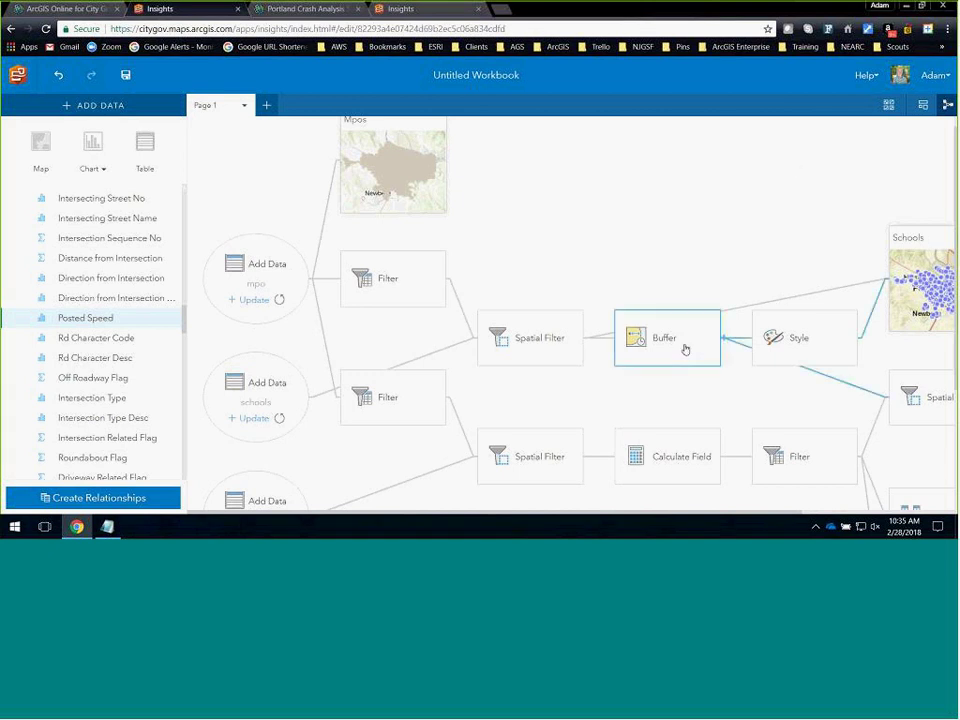
left_click(732, 318)
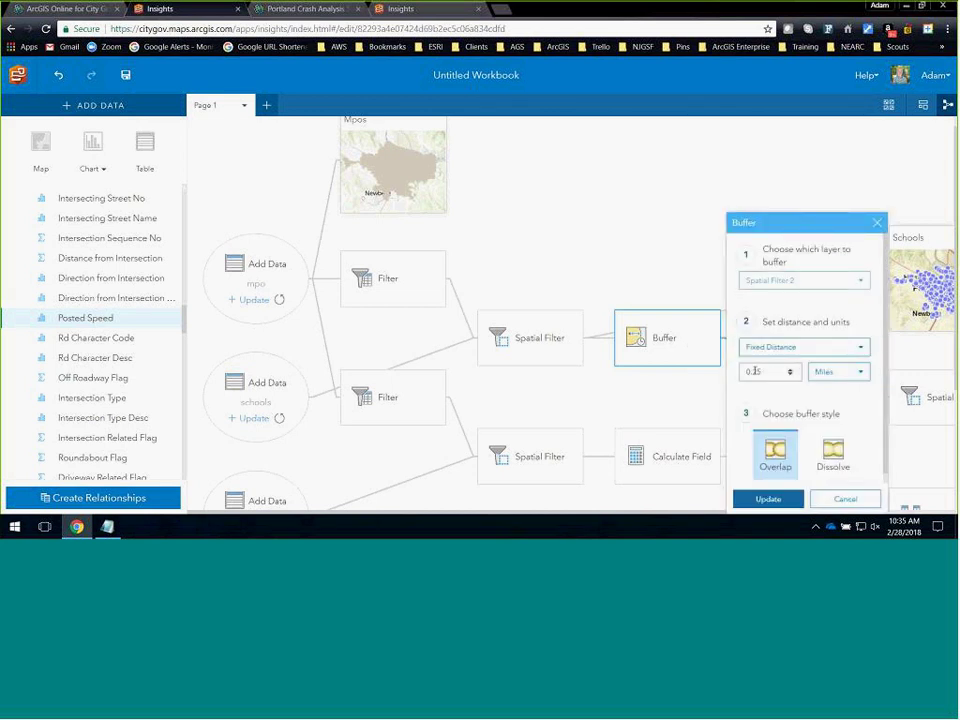
Change the Buffer distance to 0.5 miles and update the workflow.
left_click_drag(755, 371, 767, 371)
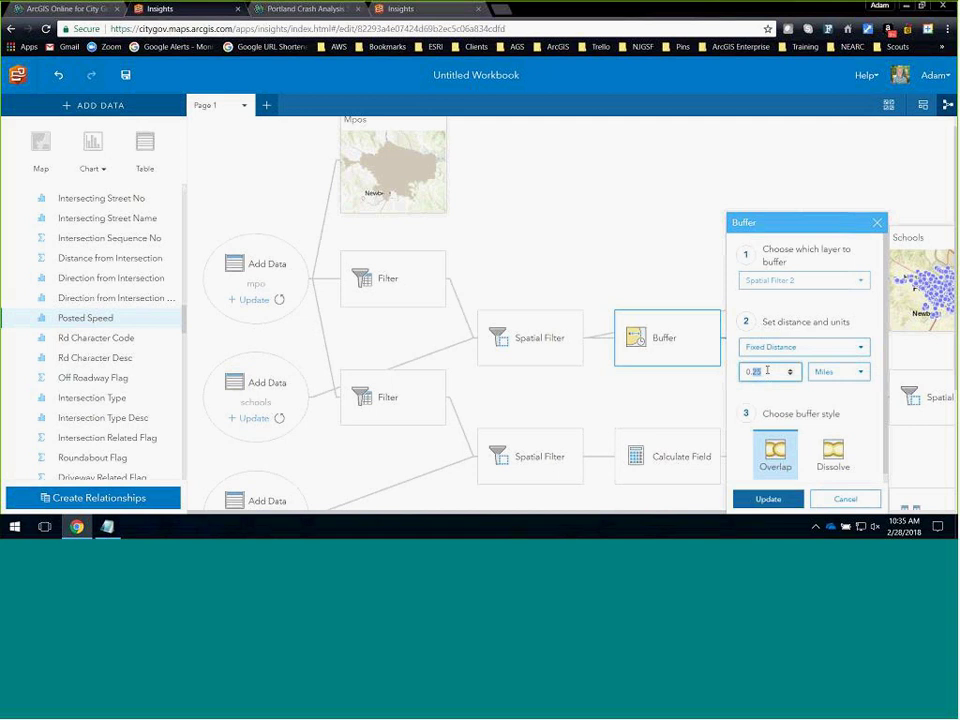
type("5")
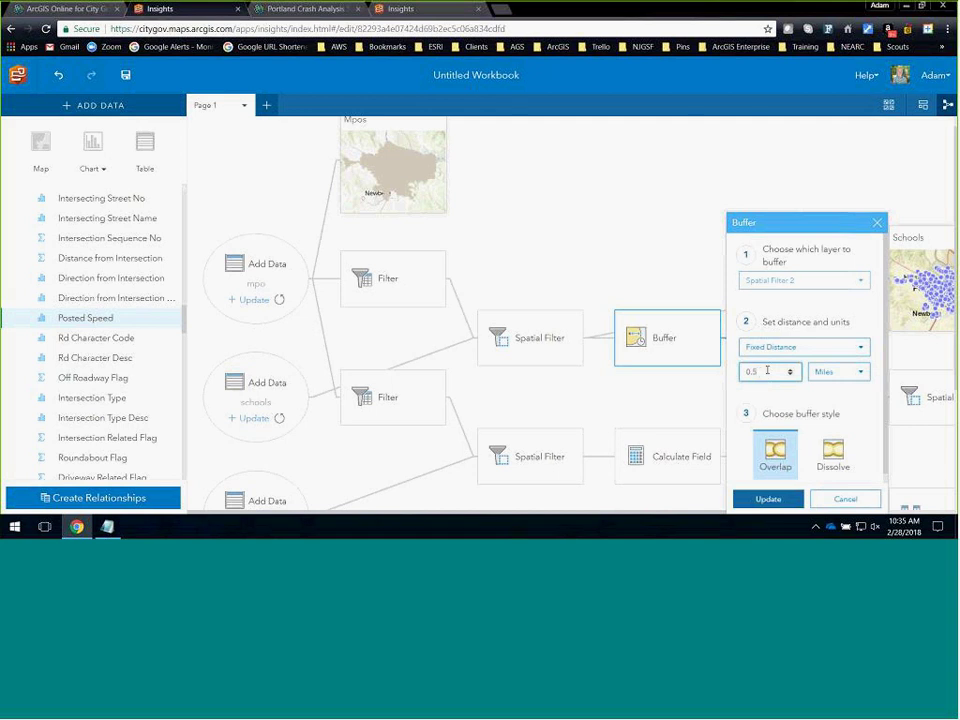
left_click(779, 503)
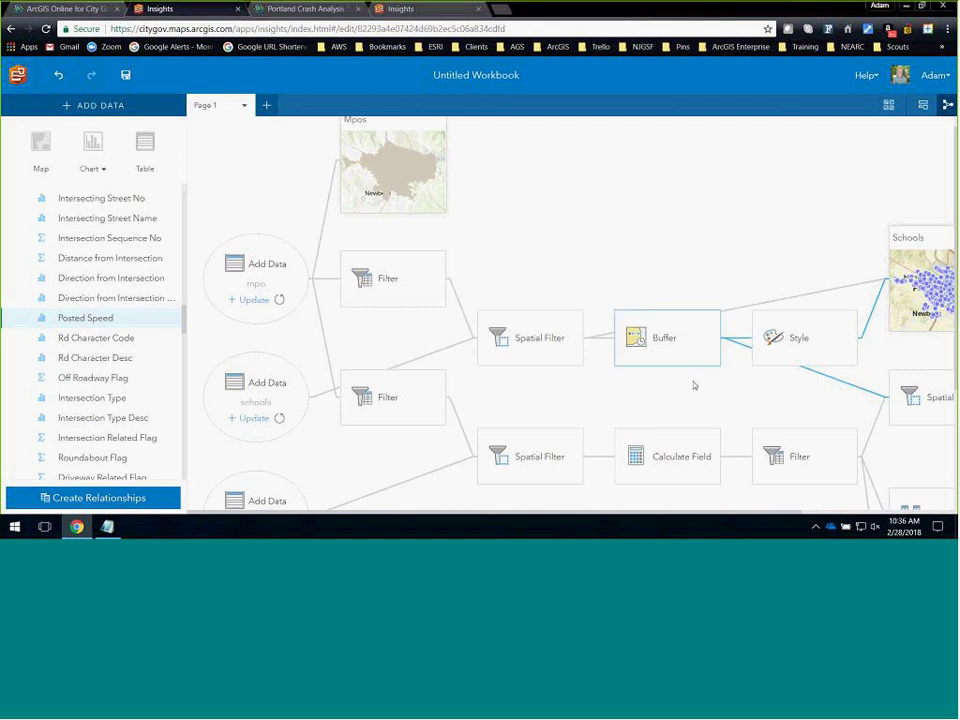
Back on the page view, filter the crash heatmap and speed chart to Thursday.
left_click(923, 105)
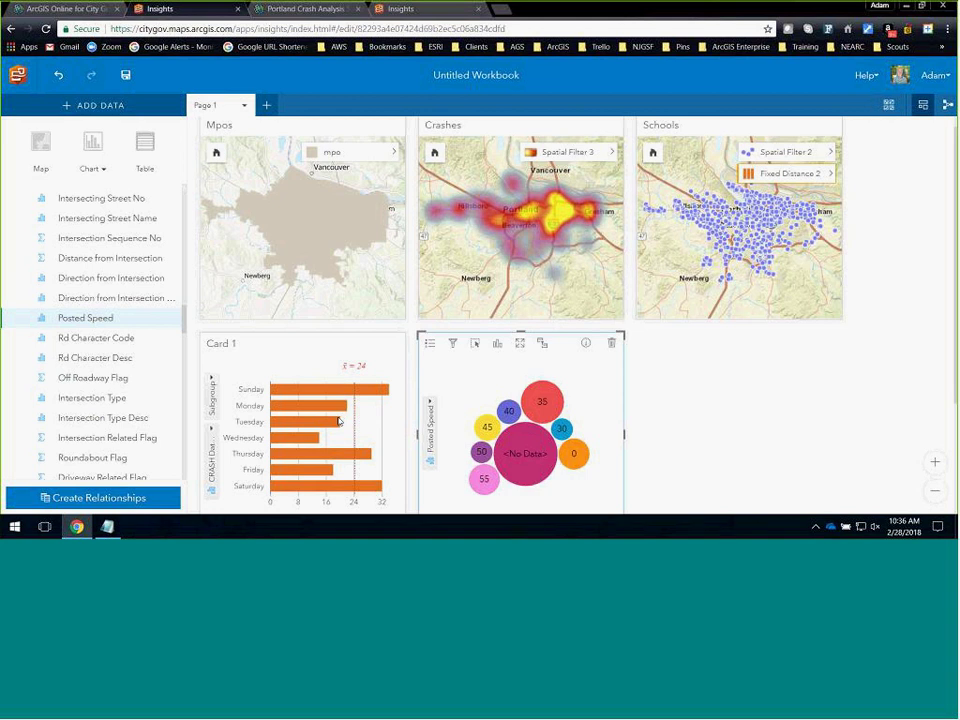
mouse_move(340, 458)
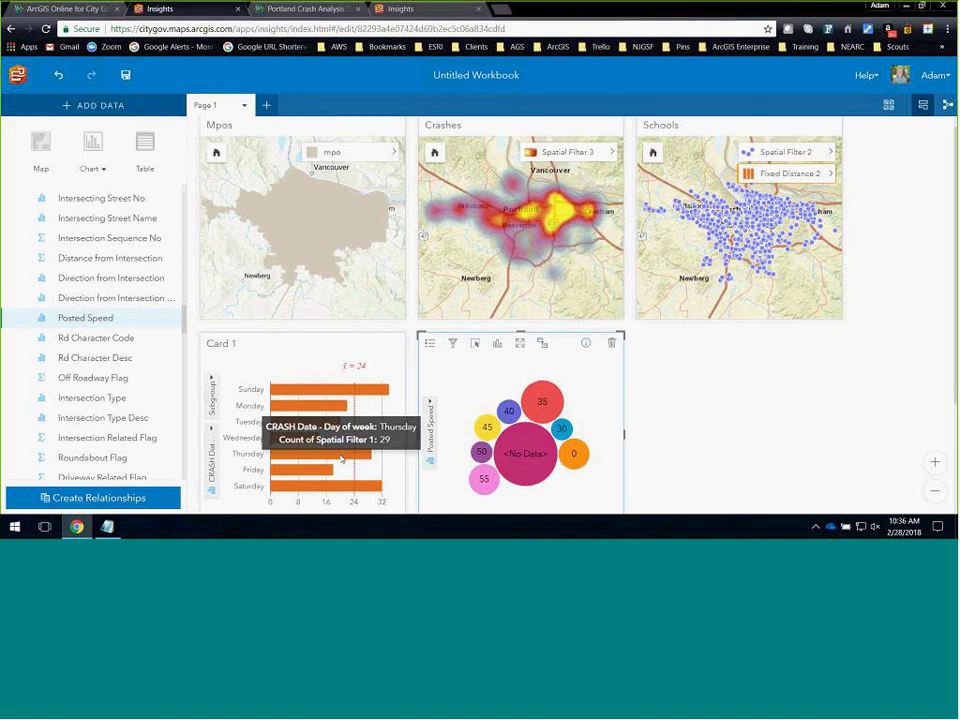
left_click(341, 458)
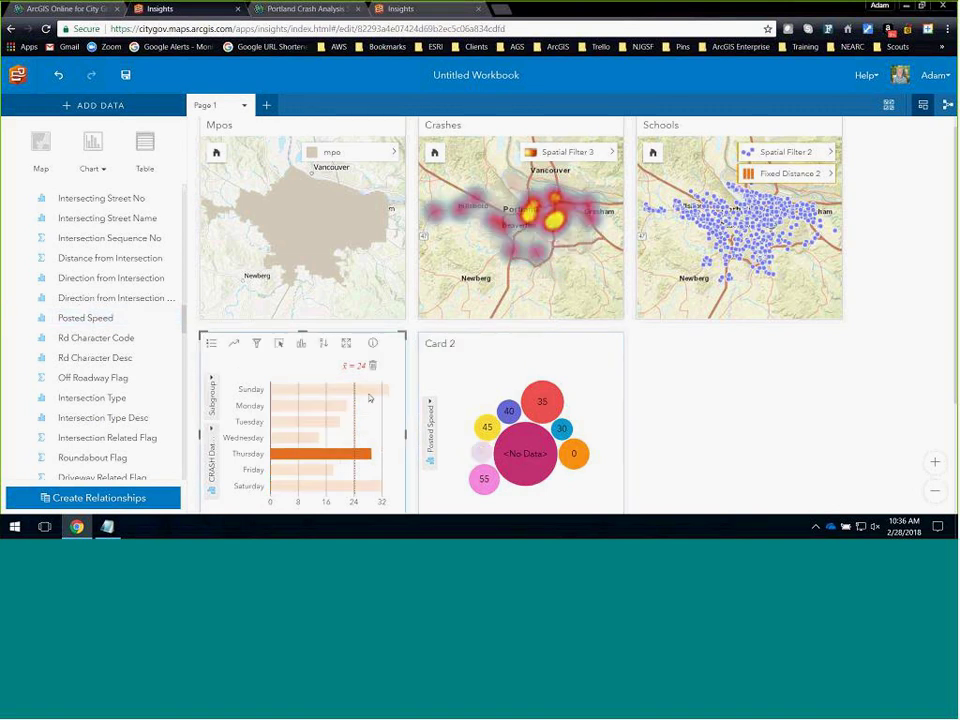
Switch to the Portland Crash Analysis story map.
mouse_move(373, 398)
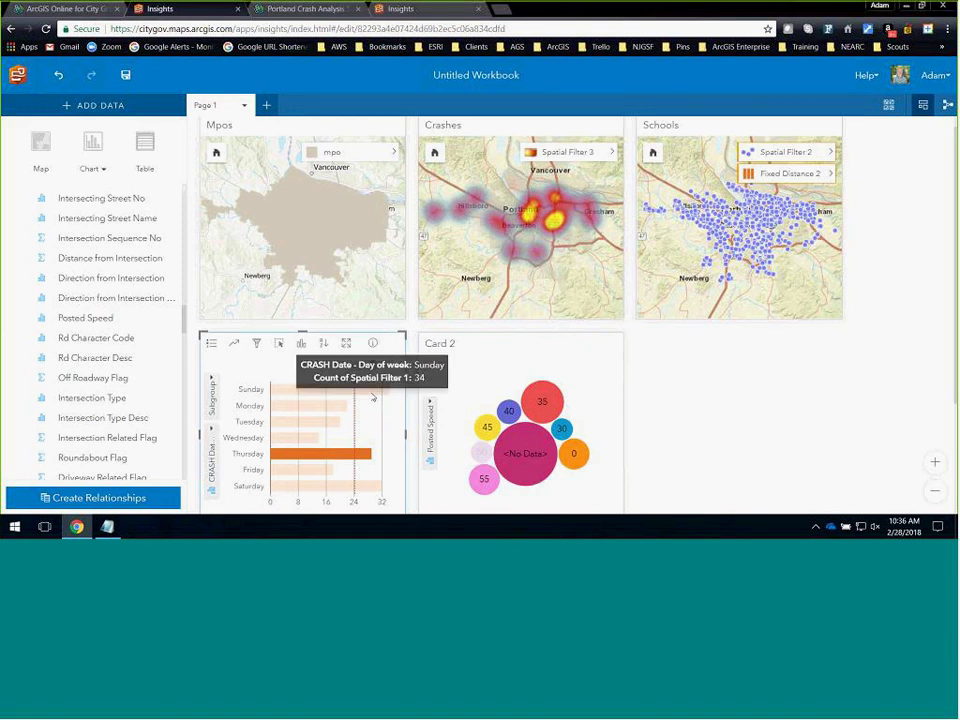
mouse_move(508, 455)
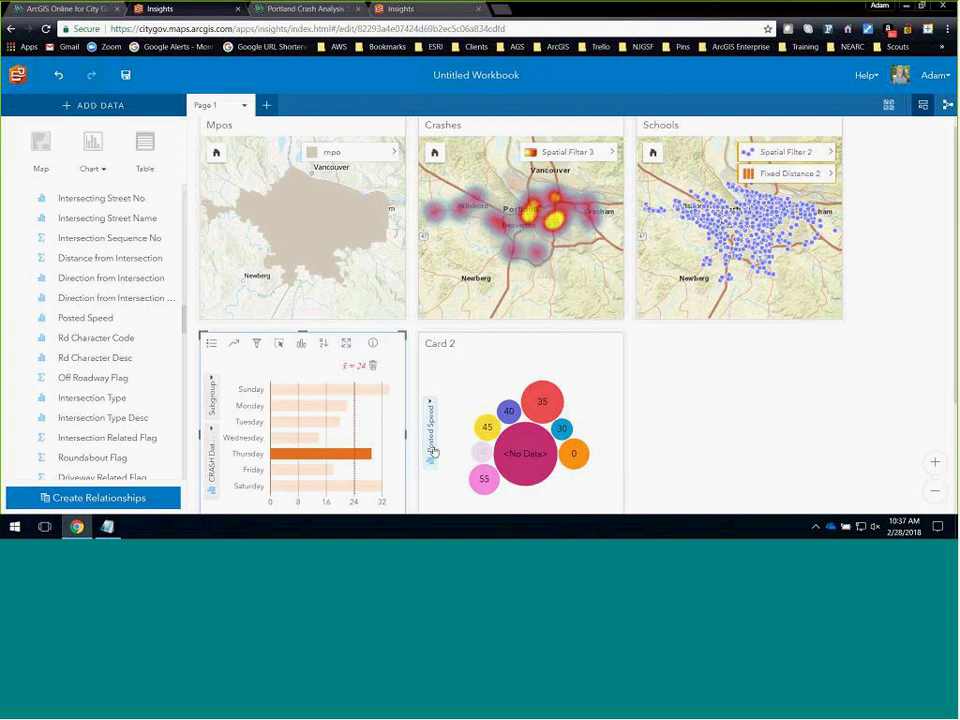
left_click(330, 11)
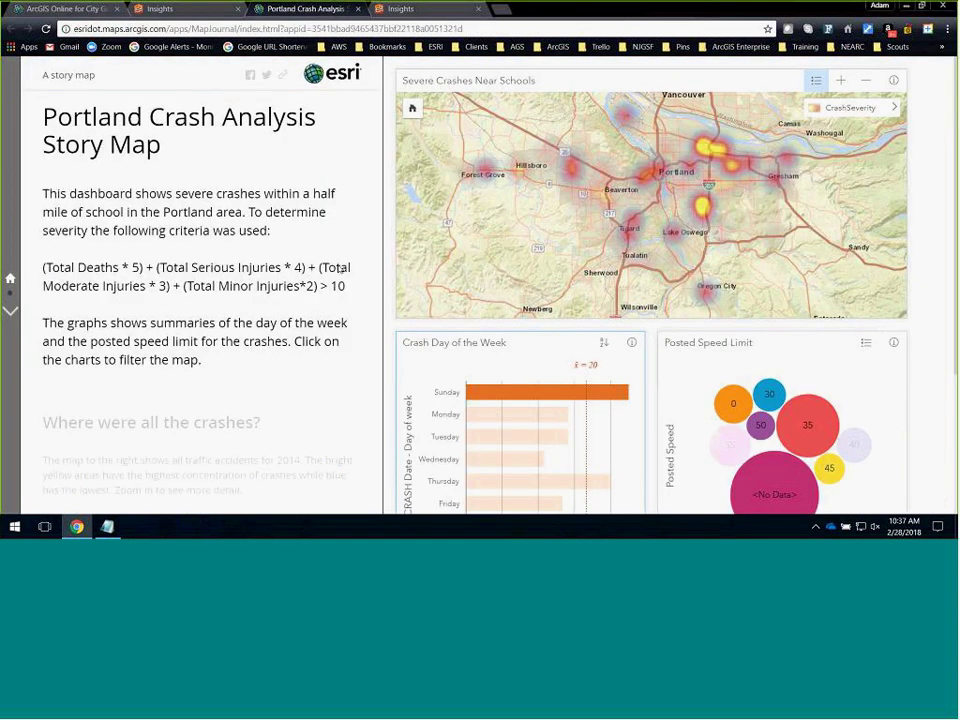
In the Crash Day of the Week chart, try Thursday, clear it, then select Monday.
left_click(541, 484)
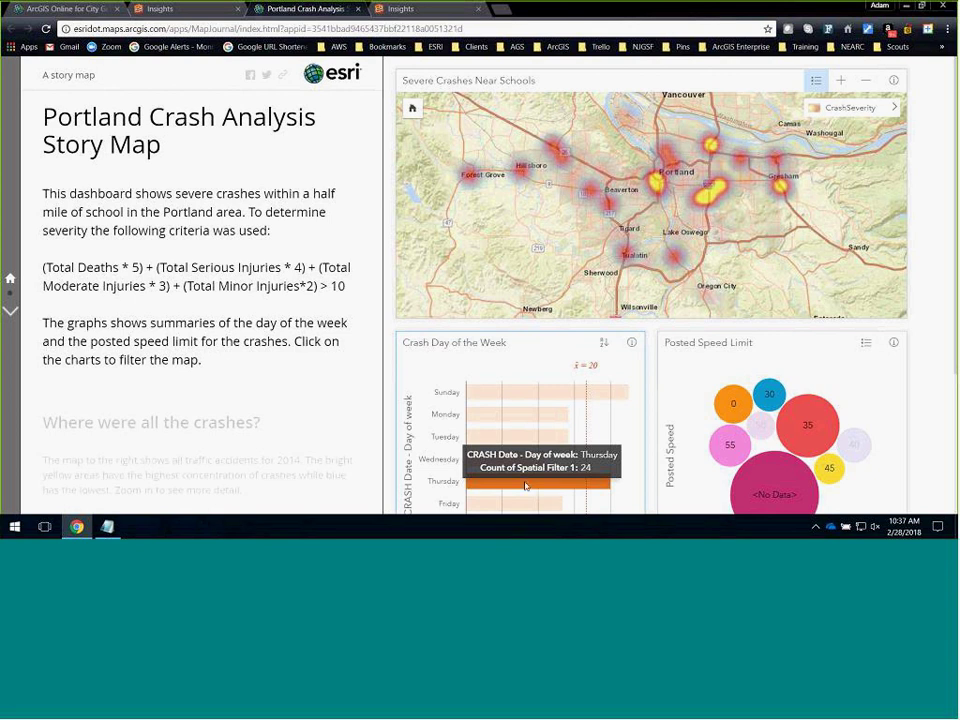
left_click(525, 486)
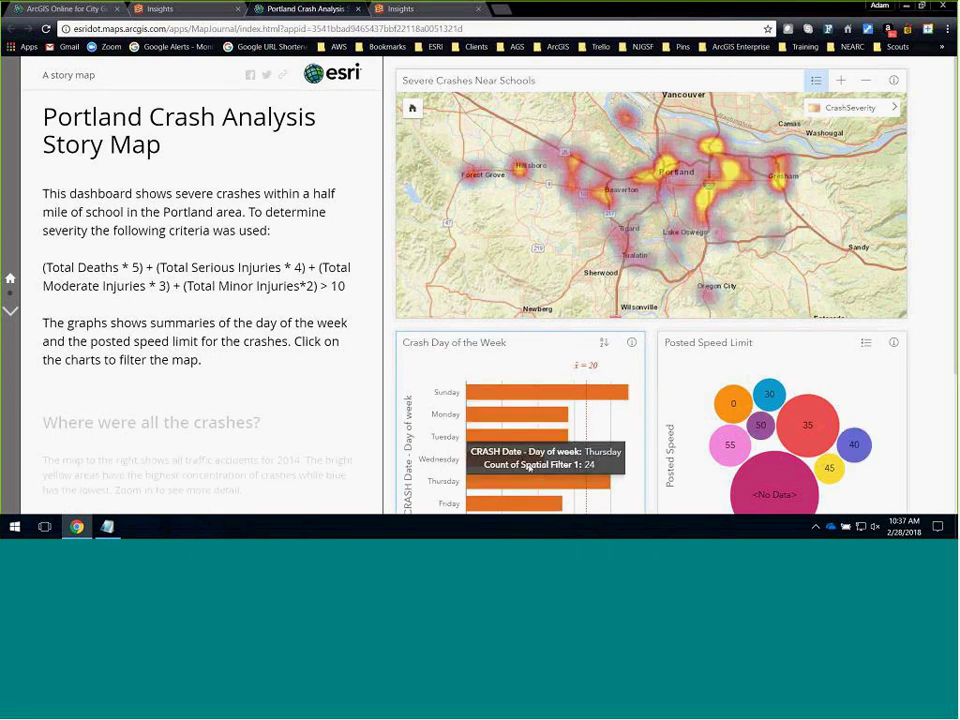
left_click(520, 415)
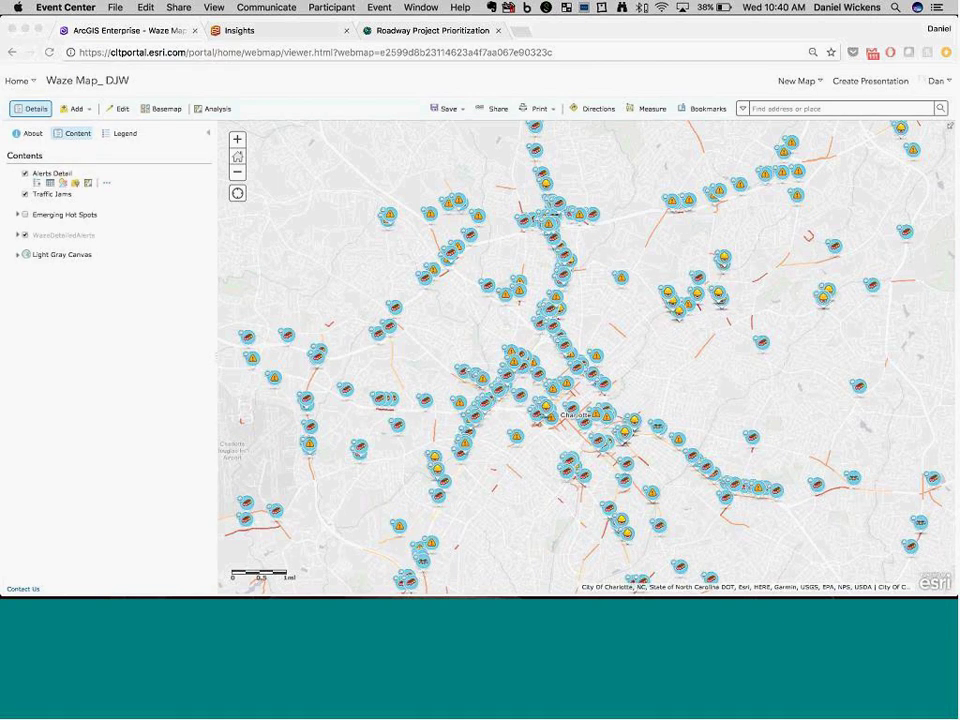
left_click(742, 31)
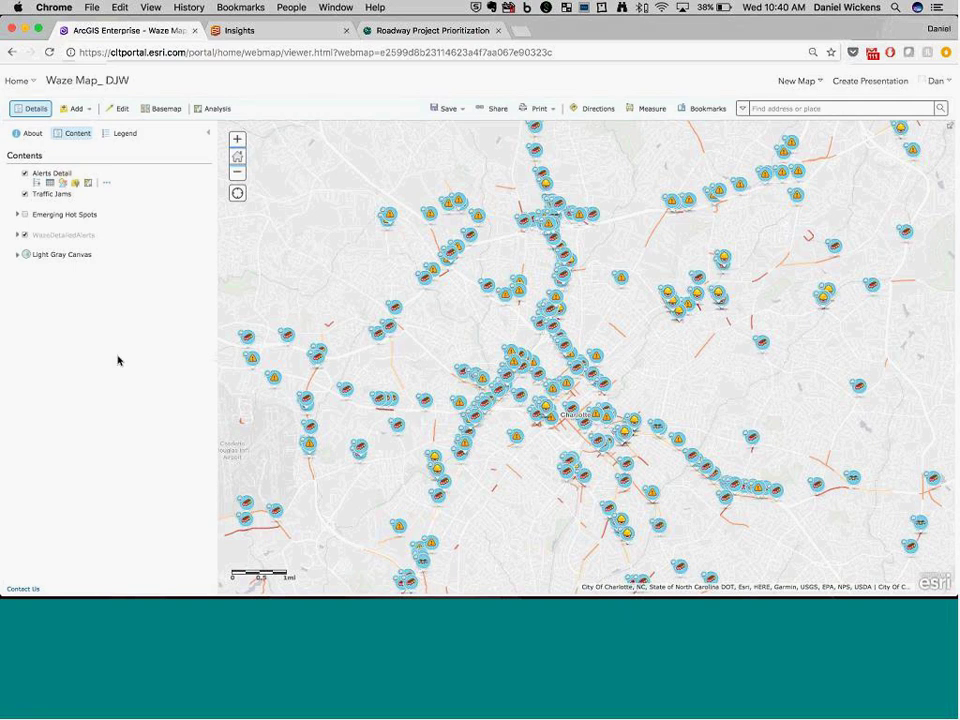
left_click(124, 133)
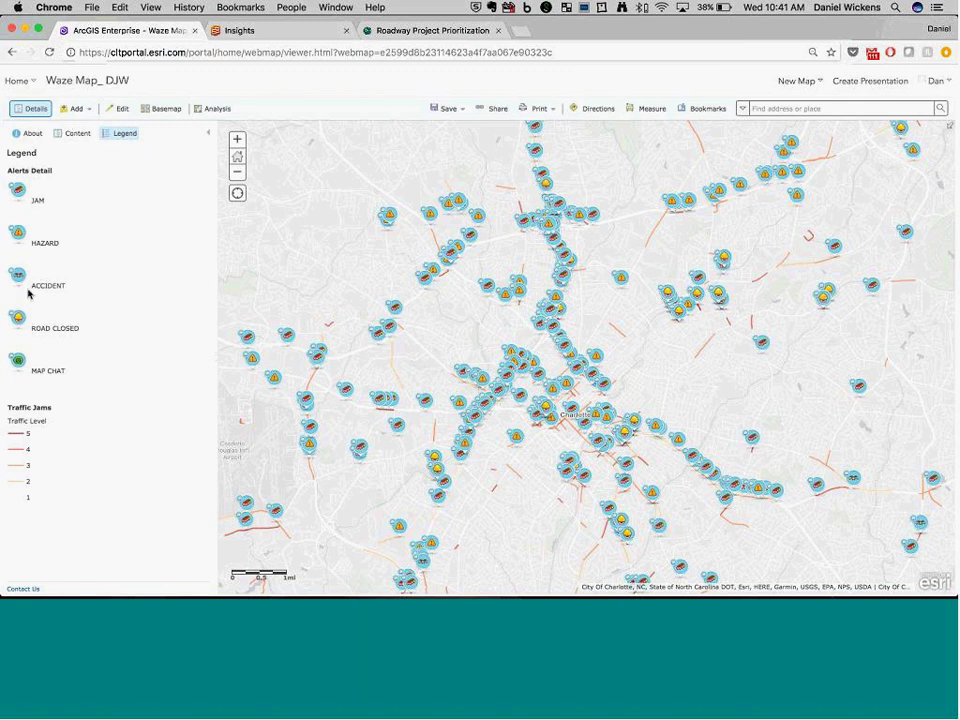
left_click(77, 133)
Zoom to WazeDetailedAlerts, enable its time animation, and bring up Time Settings.
left_click(34, 247)
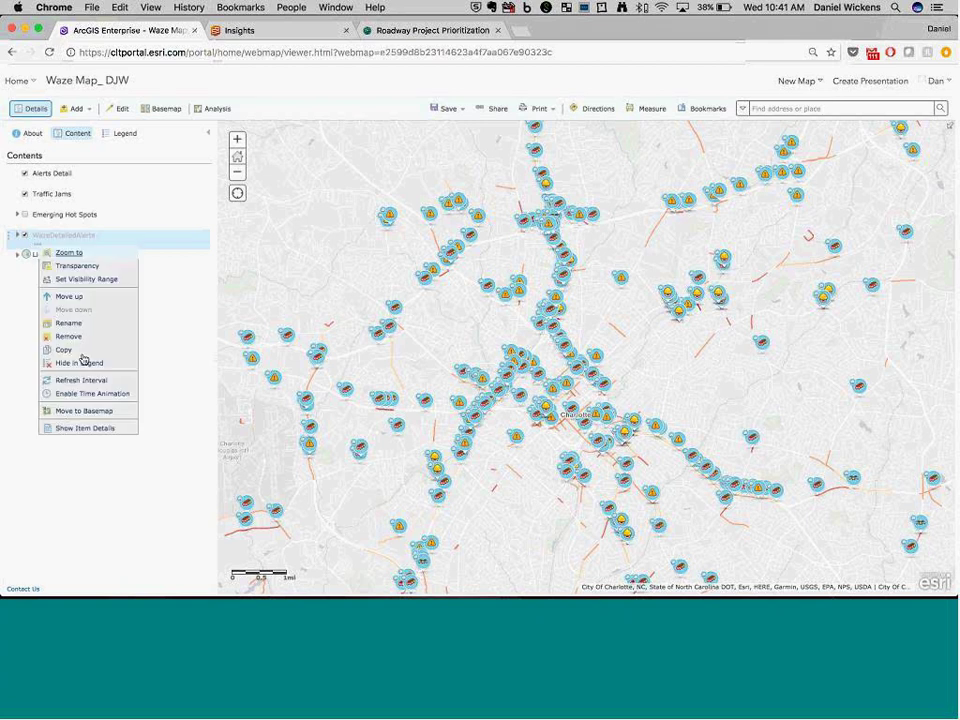
left_click(68, 256)
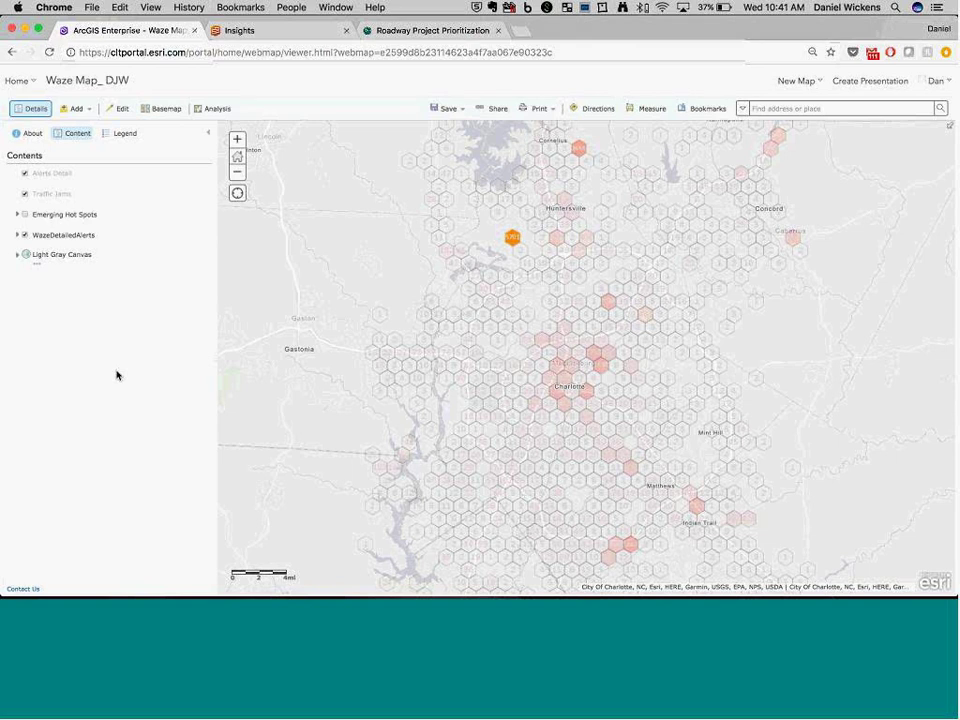
left_click(40, 248)
left_click(96, 394)
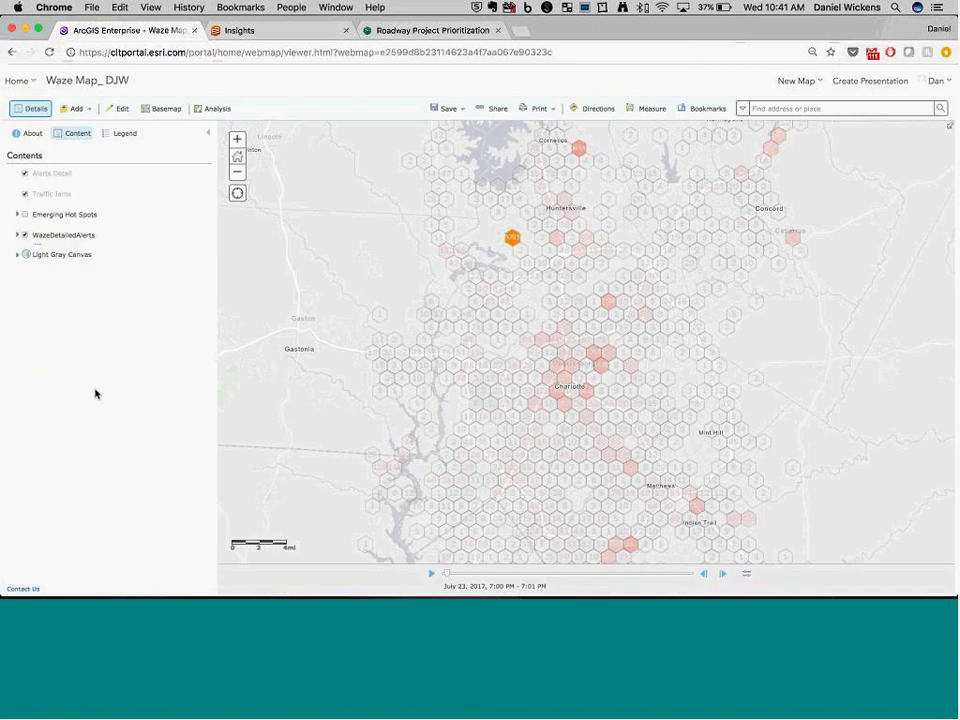
left_click(748, 575)
Set the time animation start to 2/28/2018 at 8:00 AM.
left_click(360, 360)
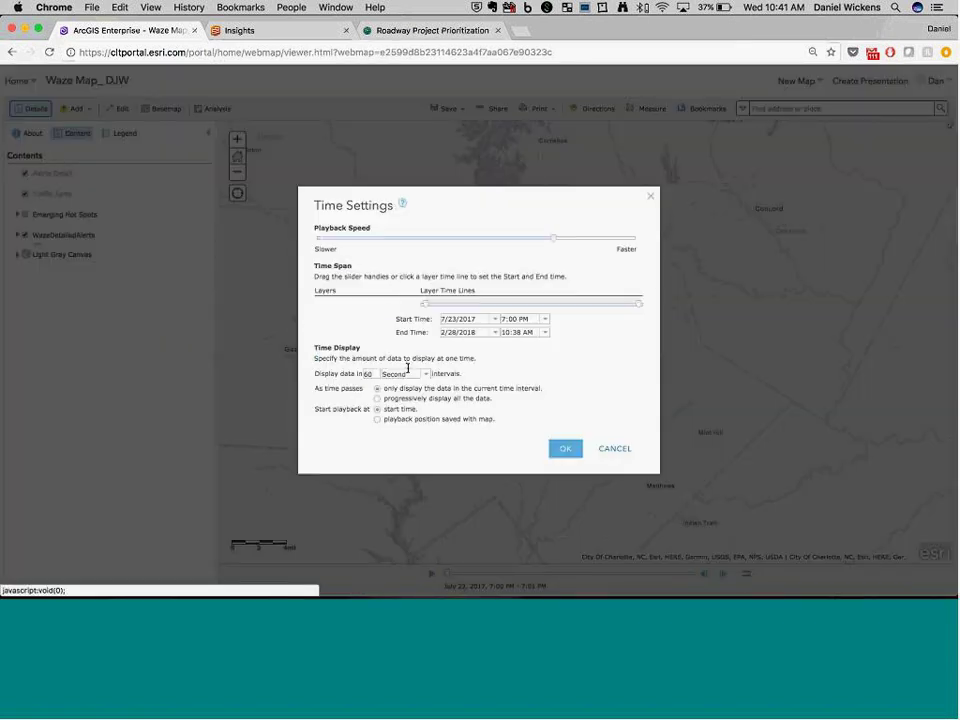
left_click(545, 320)
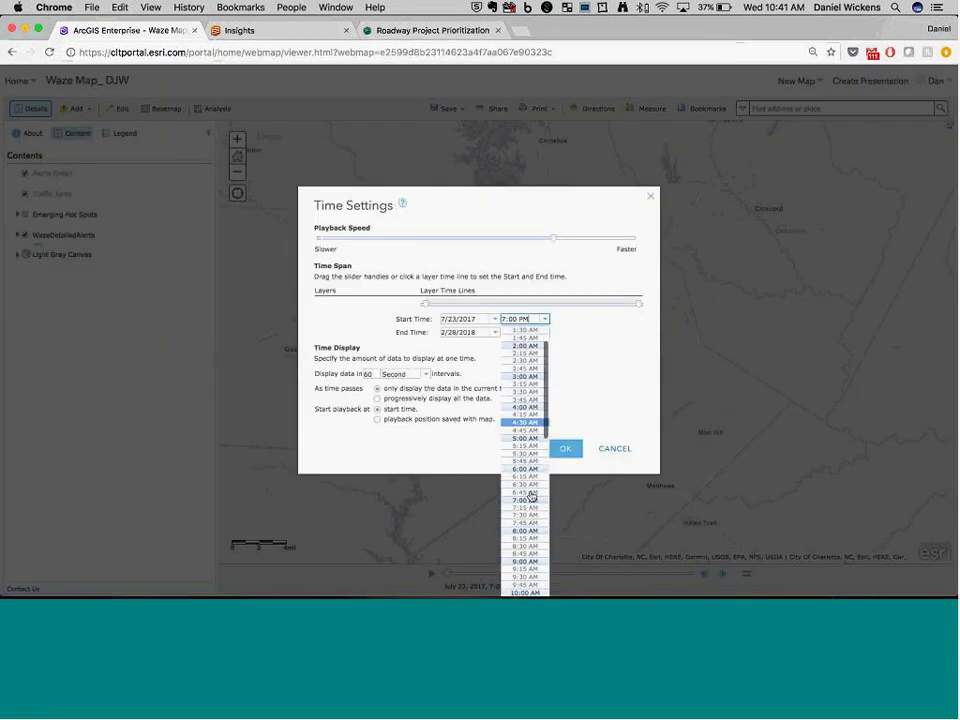
left_click(532, 532)
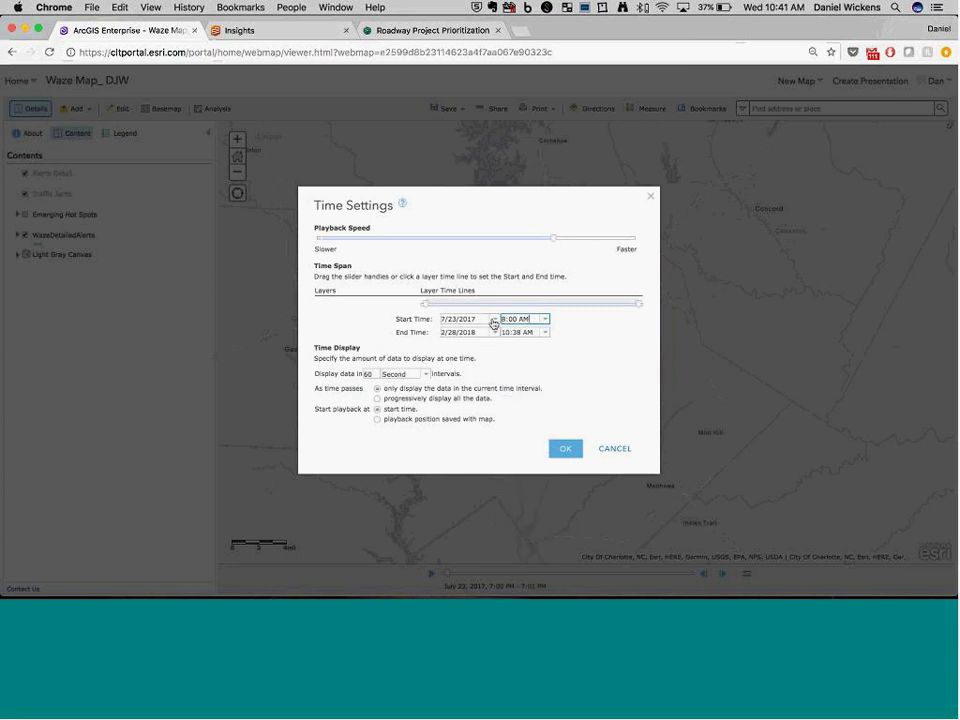
left_click(487, 320)
left_click(515, 420)
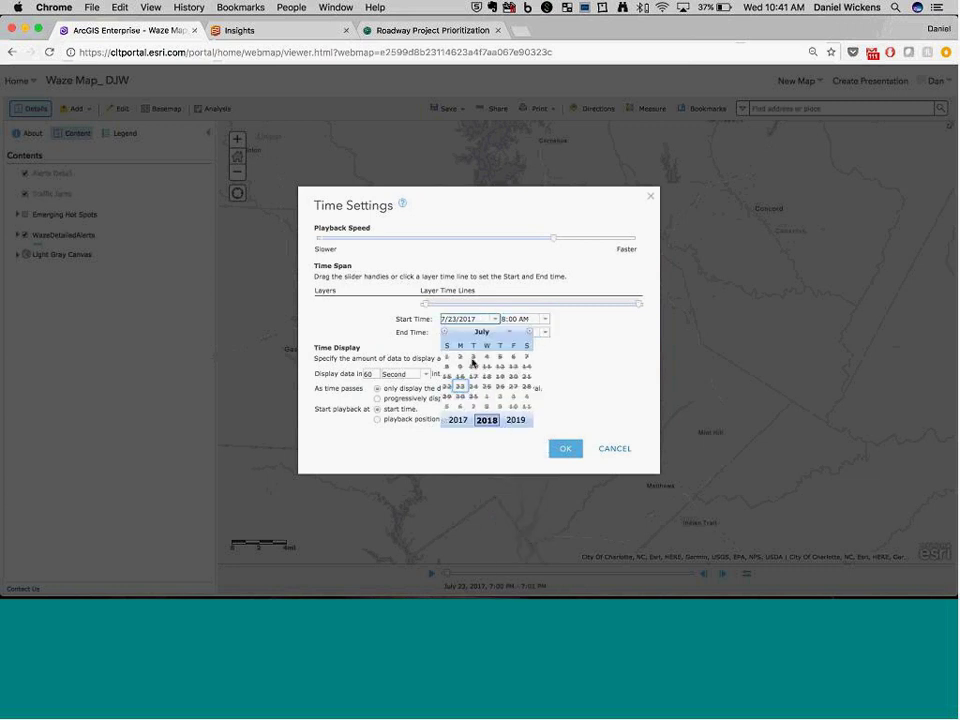
left_click(445, 332)
left_click(445, 332)
left_click(445, 332)
left_click(445, 332)
left_click(445, 332)
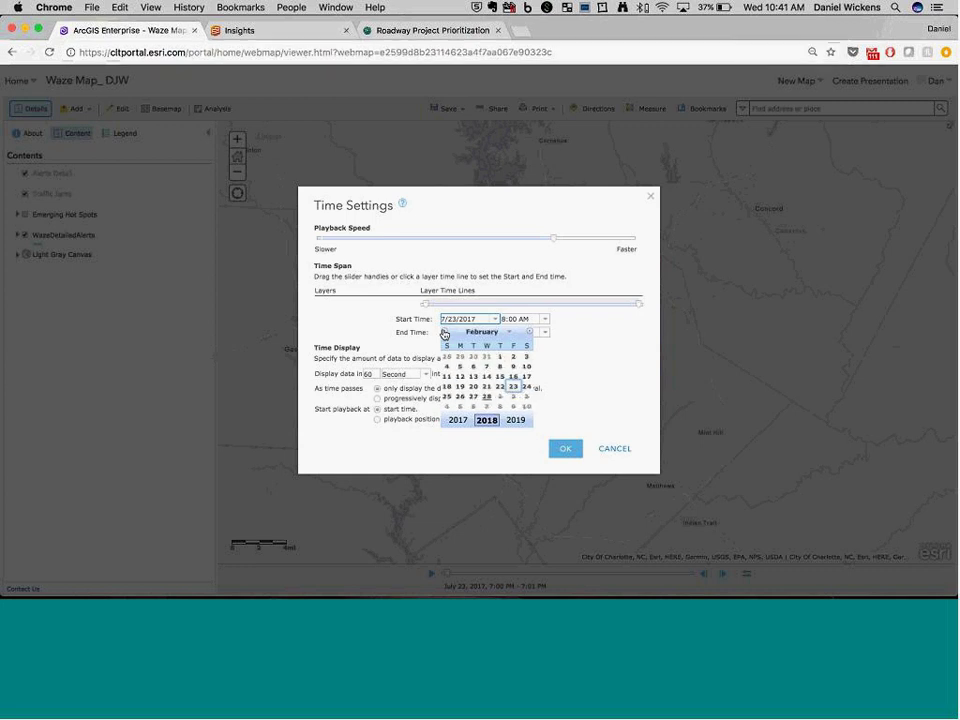
left_click(487, 397)
Display data in 10-minute intervals, apply the time settings, and start playback.
double_click(367, 373)
type("10")
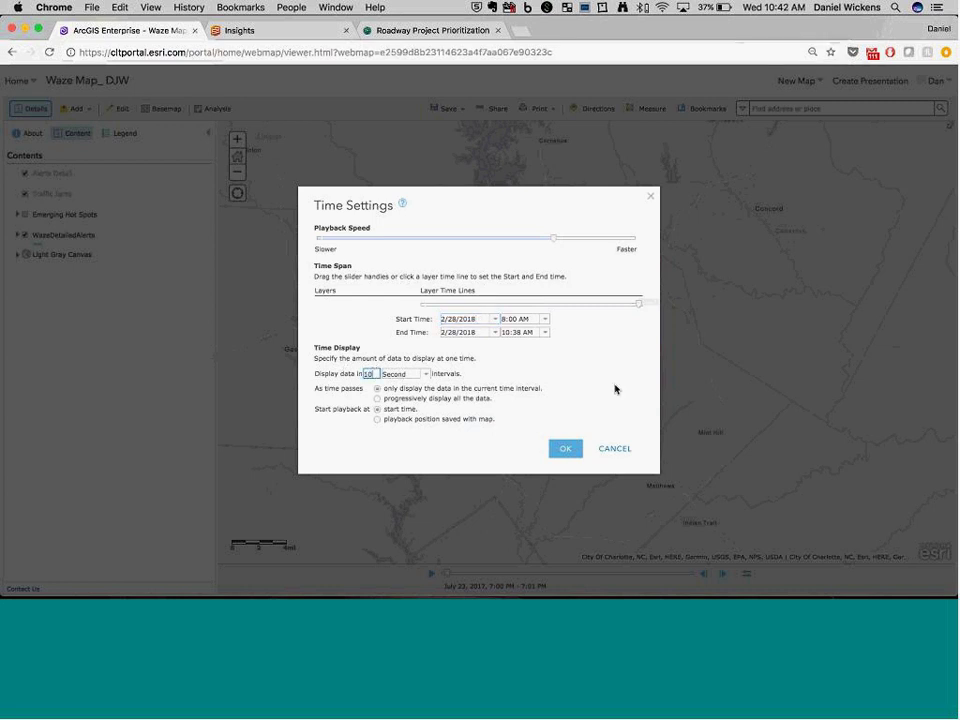
left_click(421, 373)
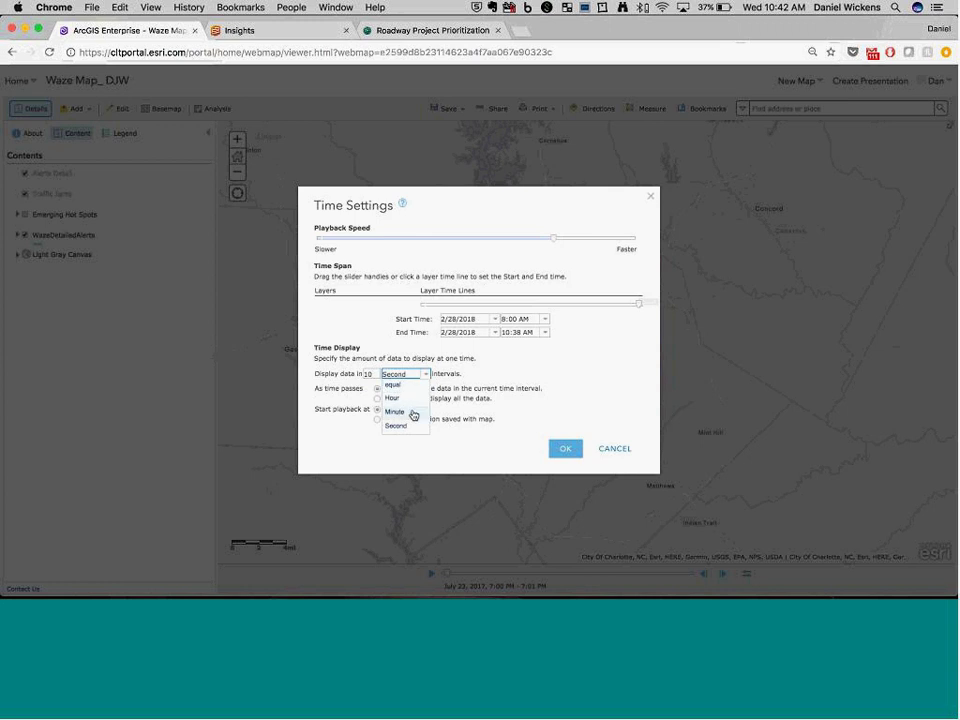
left_click(413, 412)
left_click(564, 449)
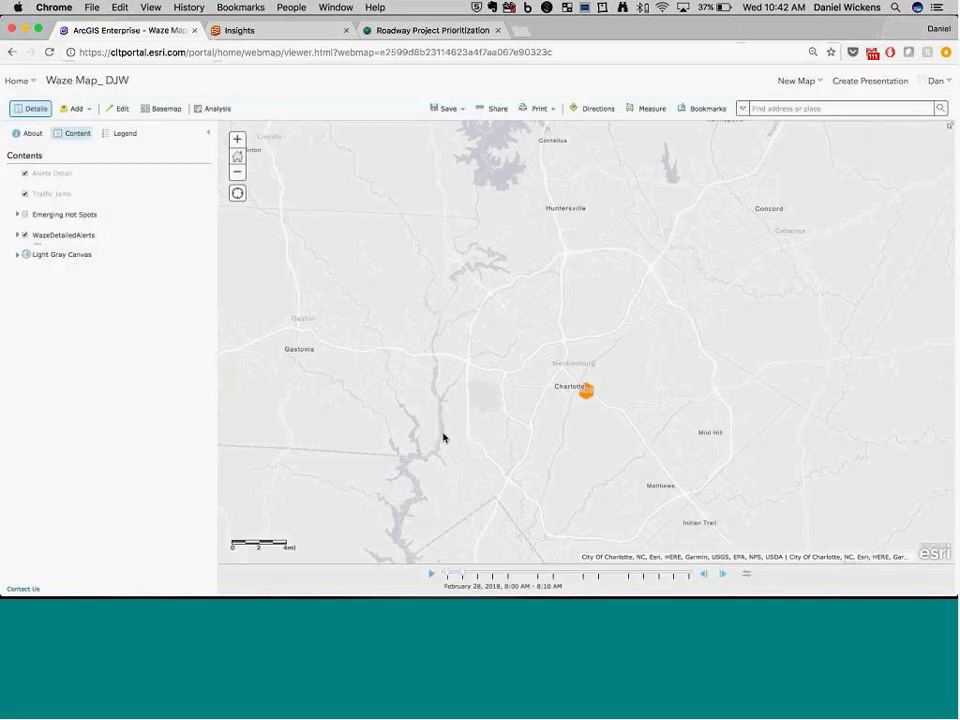
left_click(431, 575)
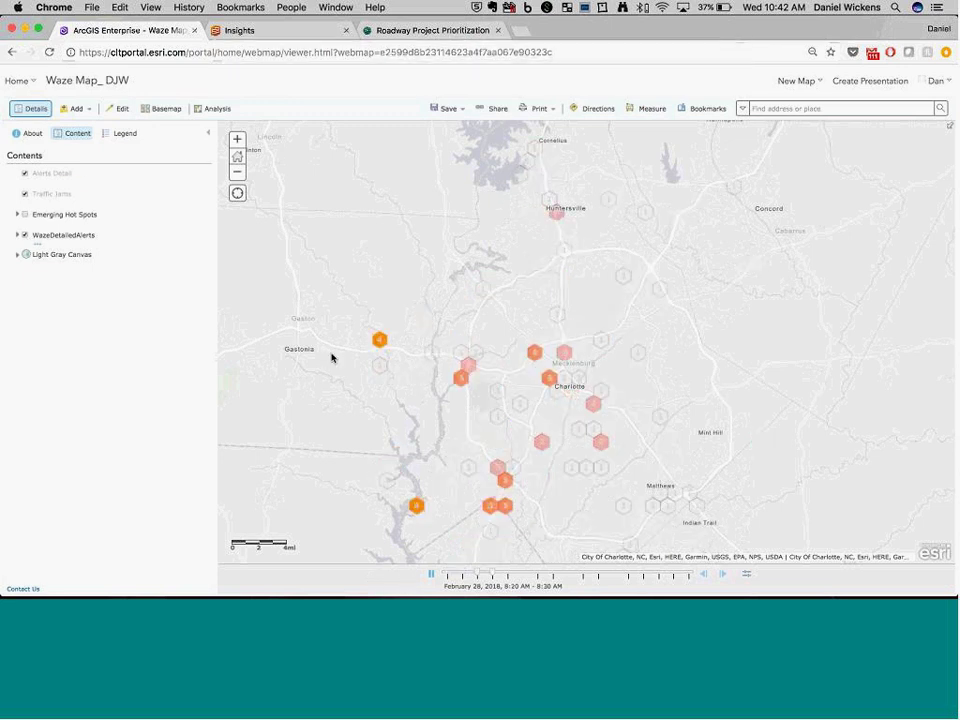
After the alerts animate to 8:40–8:50 AM on 2/28/2018, bring up the Analysis tools.
left_click(212, 110)
Read the Copy to Data Store description under GeoAnalytics Tools > Manage Data, then close it.
left_click(58, 156)
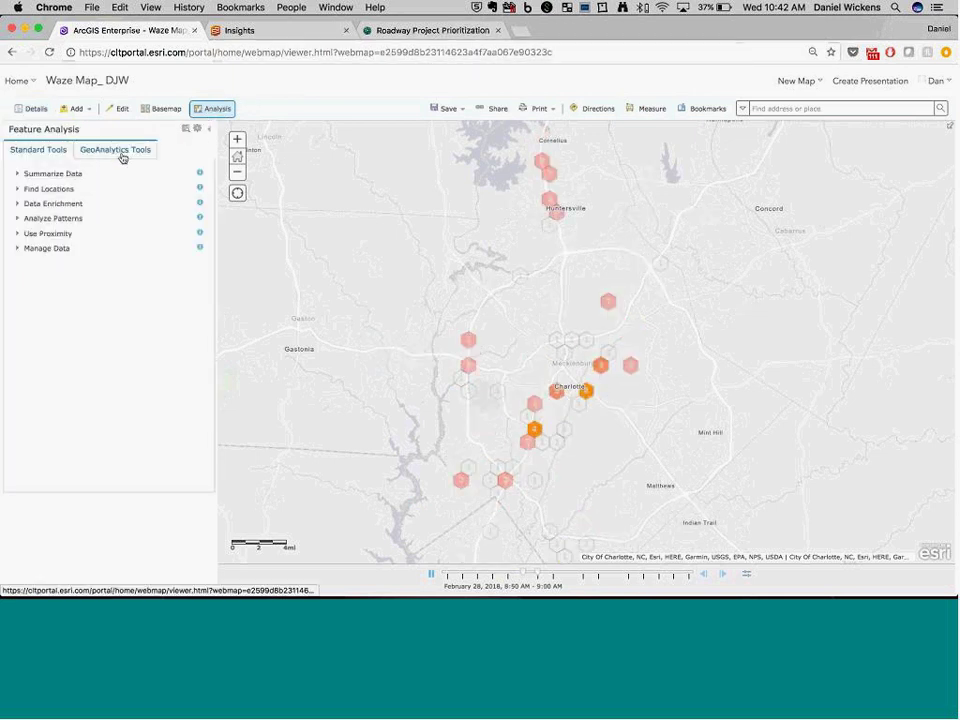
left_click(121, 156)
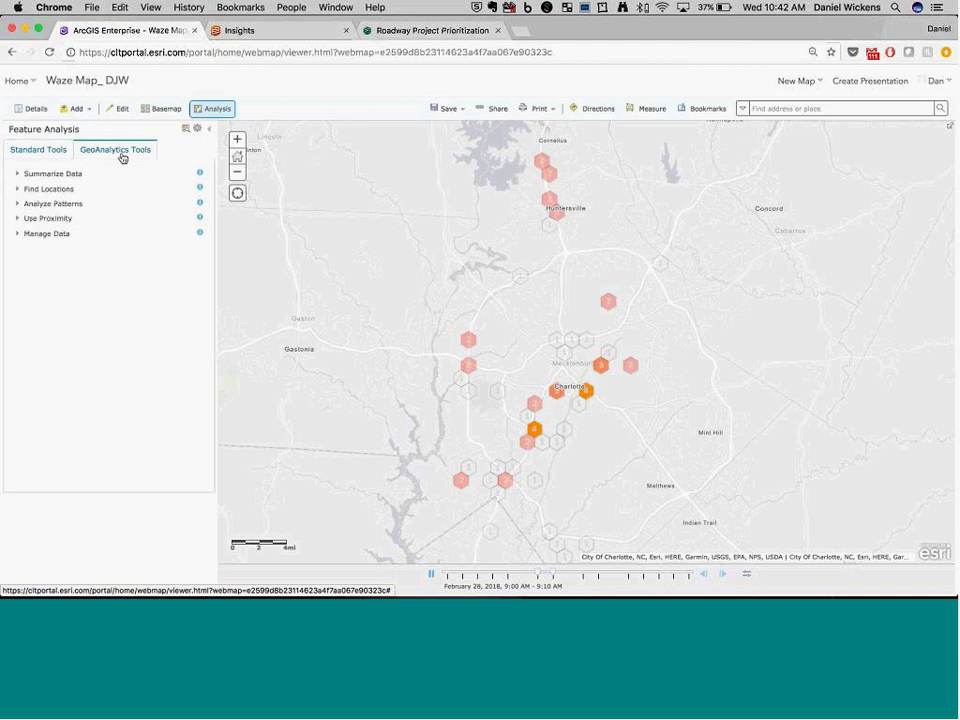
left_click(17, 235)
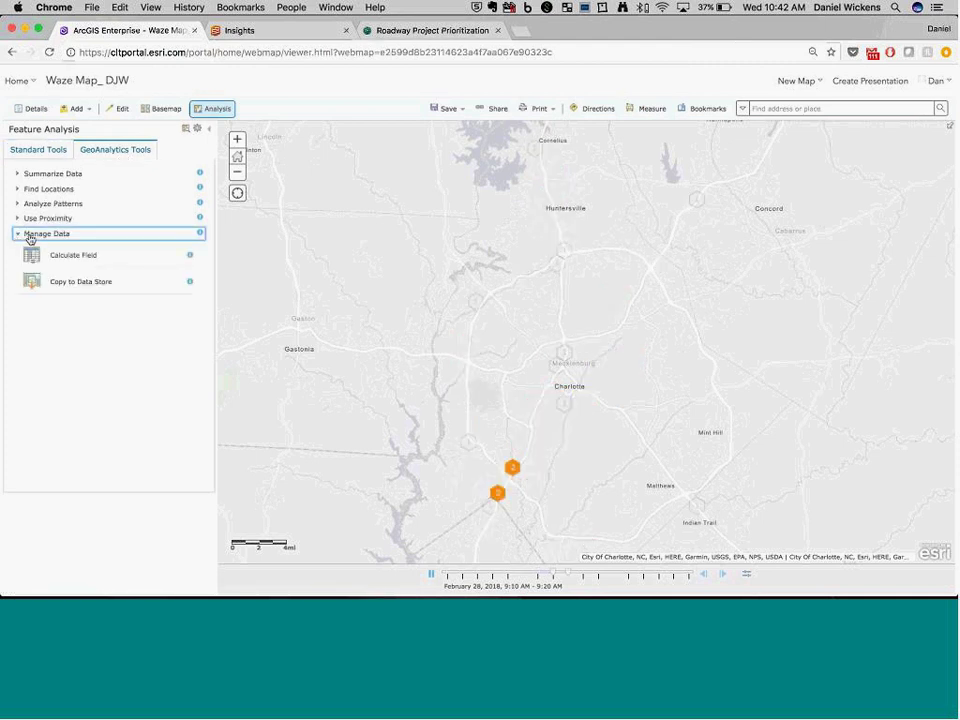
left_click(190, 282)
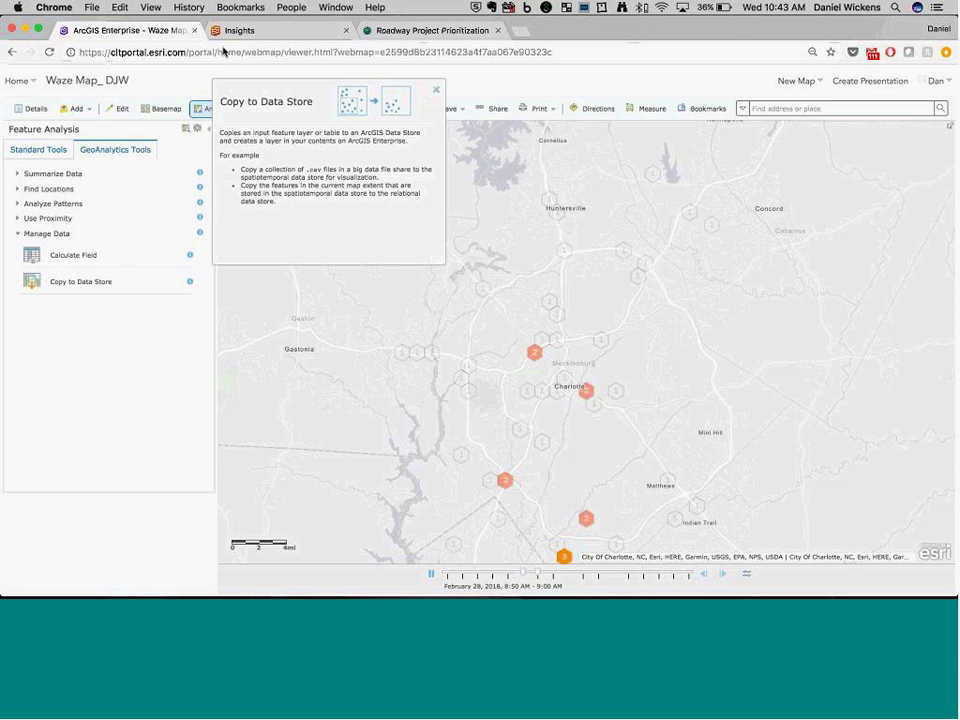
left_click(229, 34)
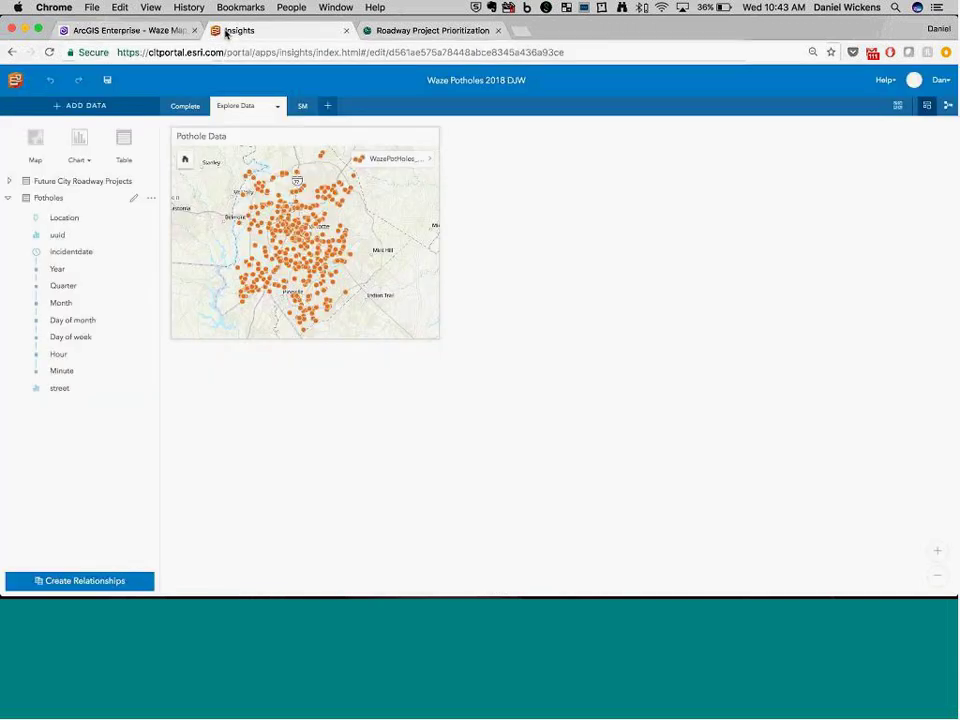
left_click(158, 31)
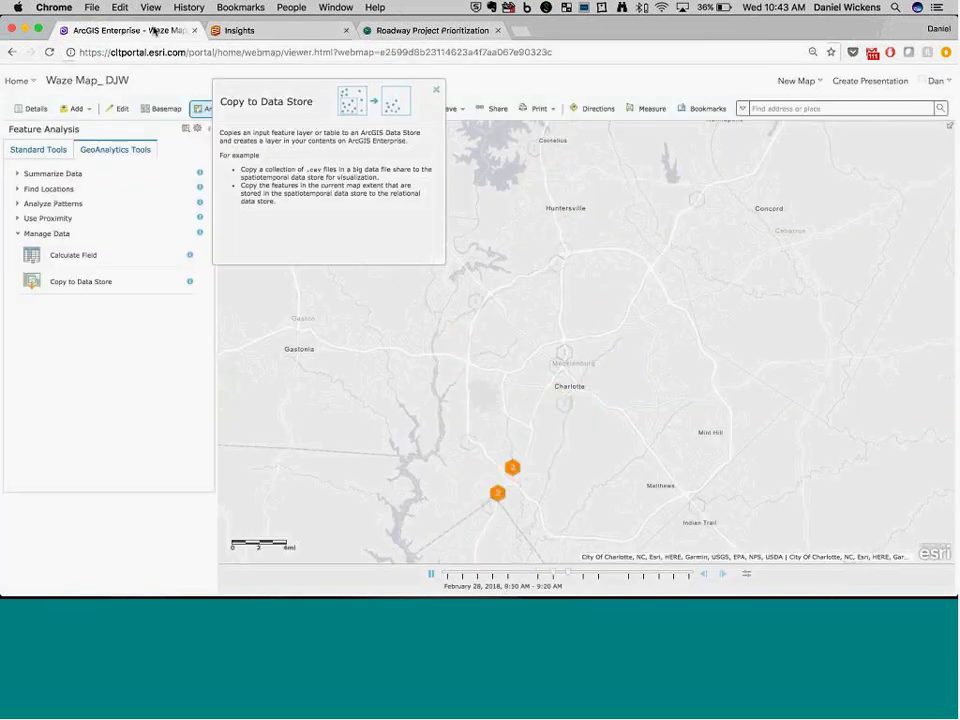
left_click(436, 90)
Return to map contents and hide the Traffic Jams, Alerts Detail and WazeDetailedAlerts layers.
left_click(211, 112)
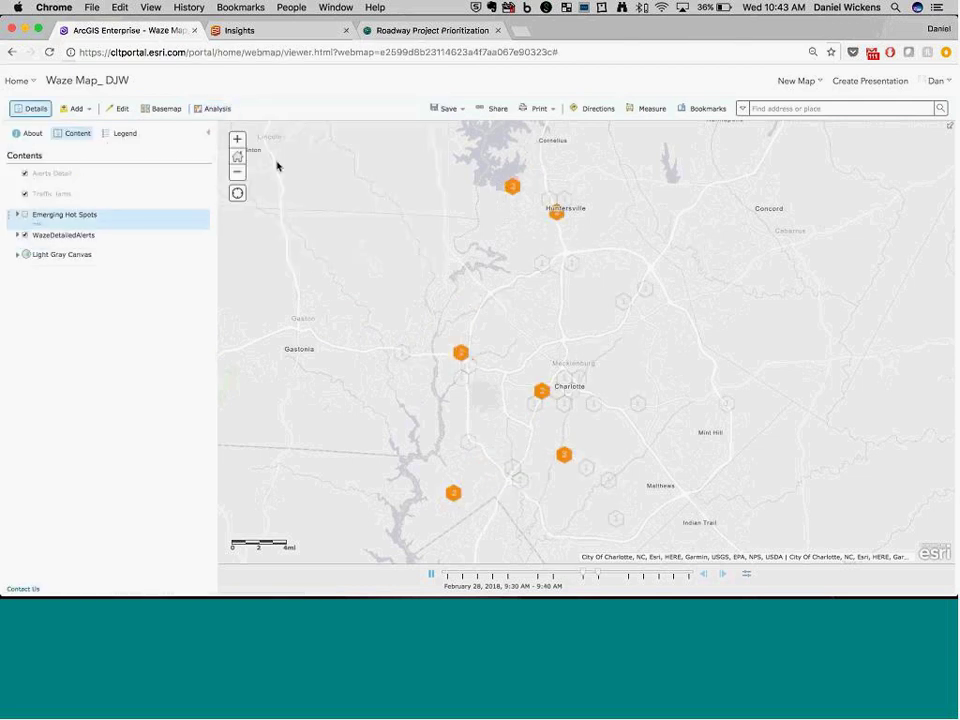
left_click(25, 193)
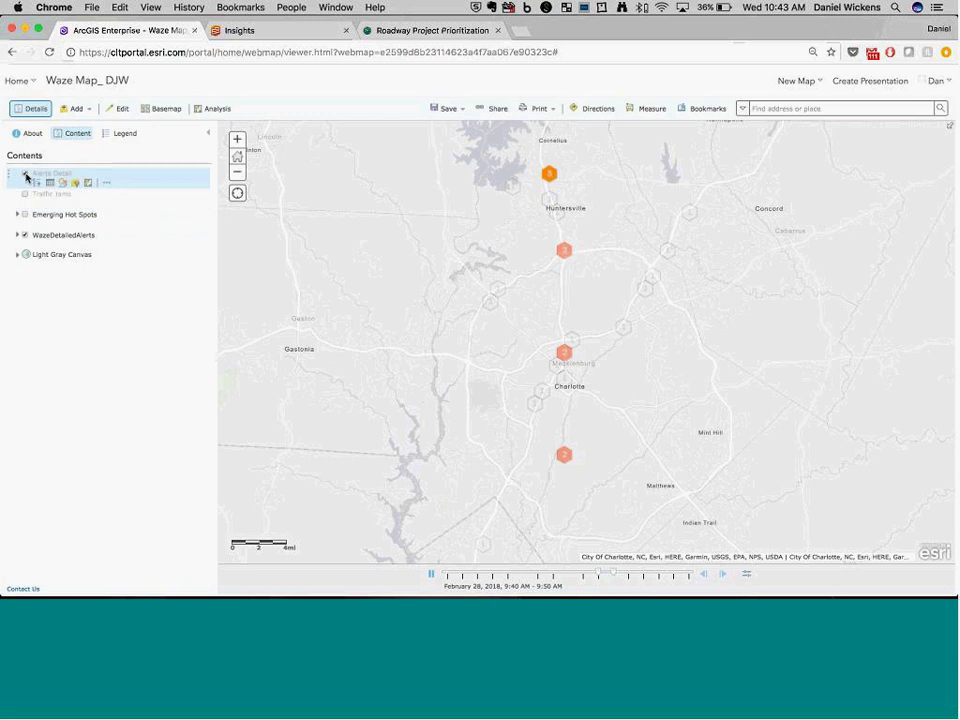
left_click(25, 173)
left_click(25, 236)
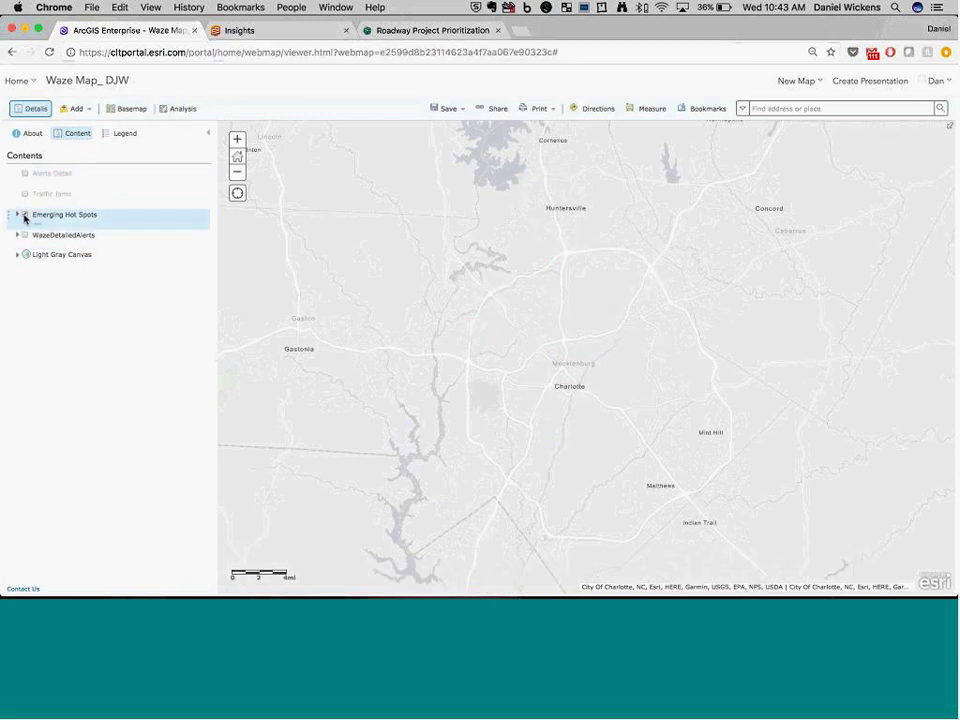
Show Emerging Hot Spots zoomed to central Charlotte with its legend, then go to Insights.
left_click(25, 215)
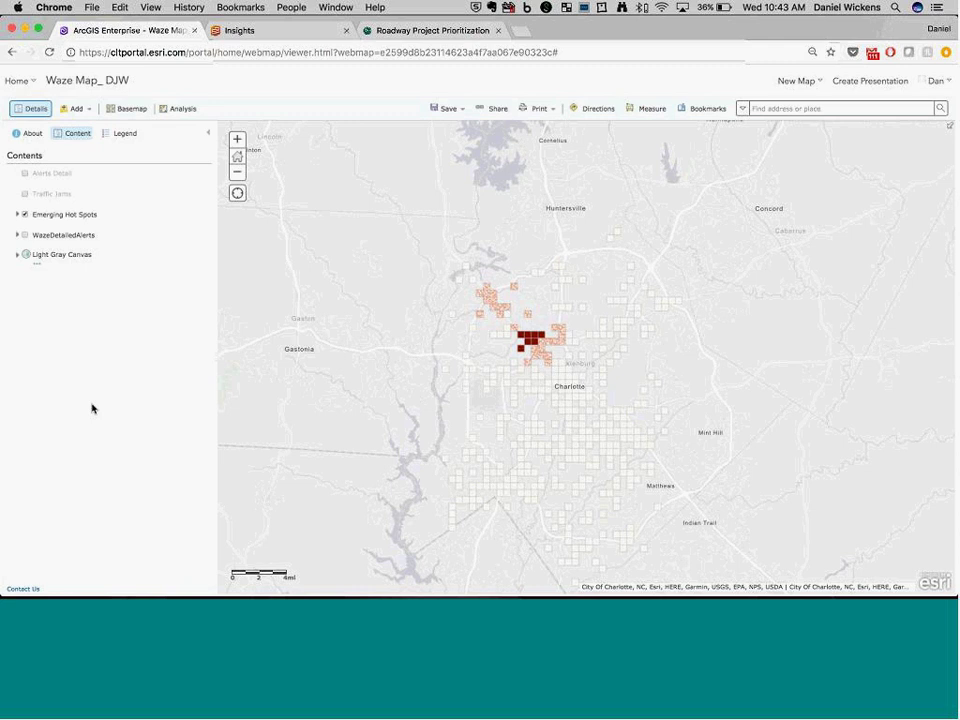
left_click_drag(428, 258, 596, 390)
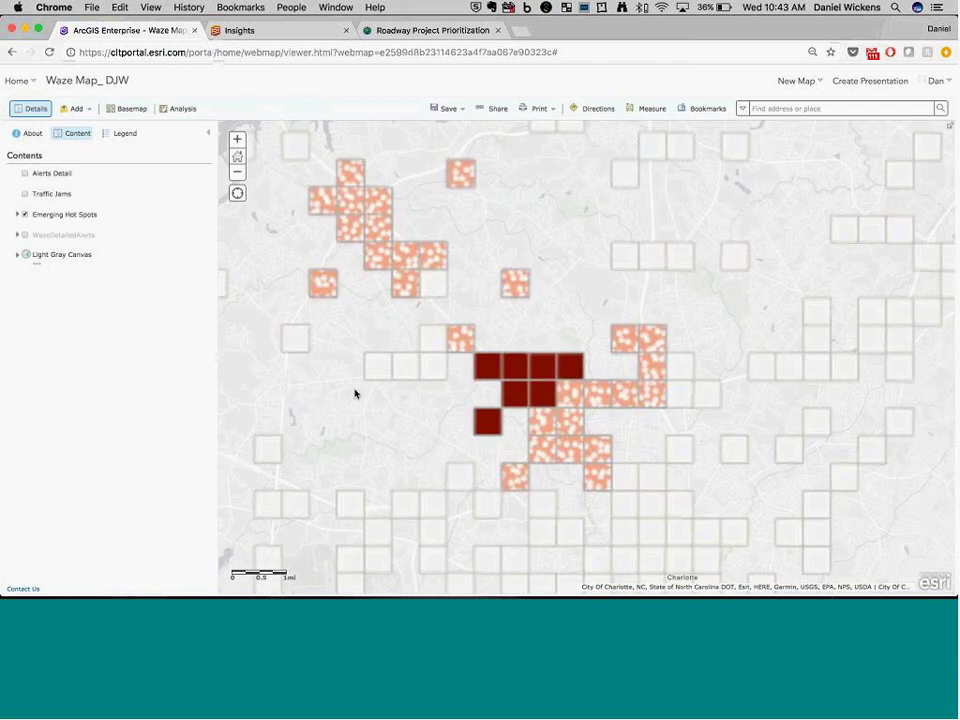
left_click(124, 133)
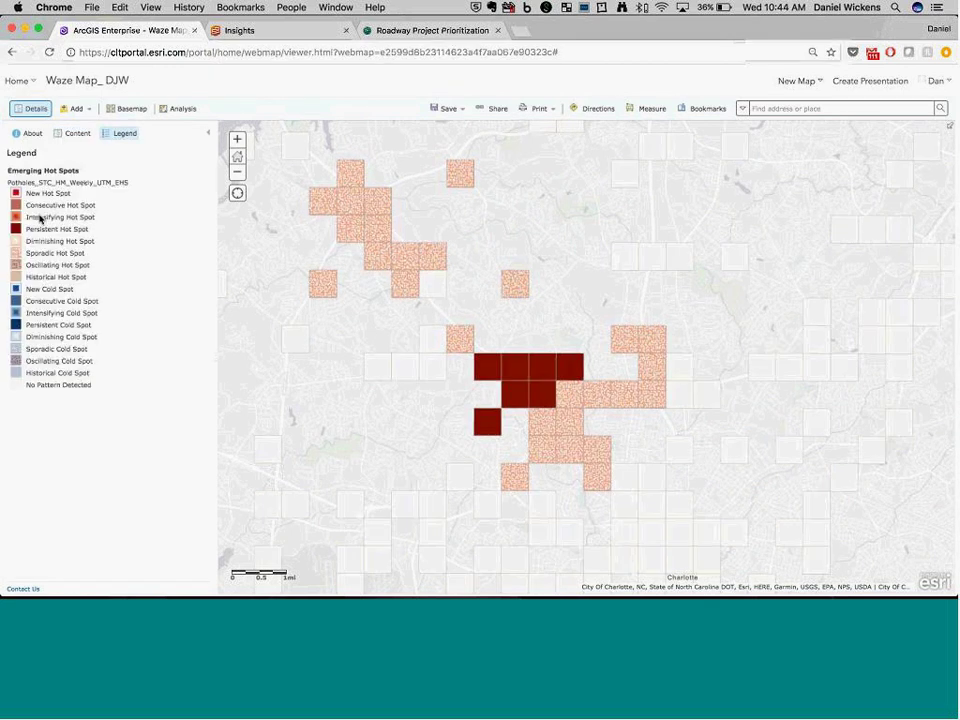
left_click_drag(26, 229, 114, 236)
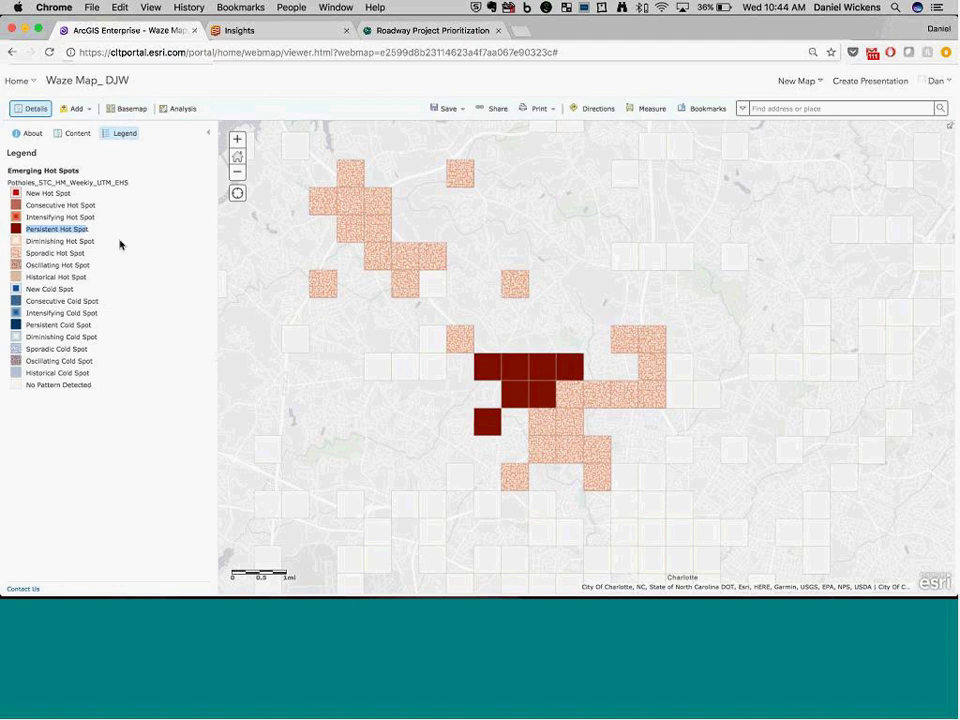
left_click(241, 36)
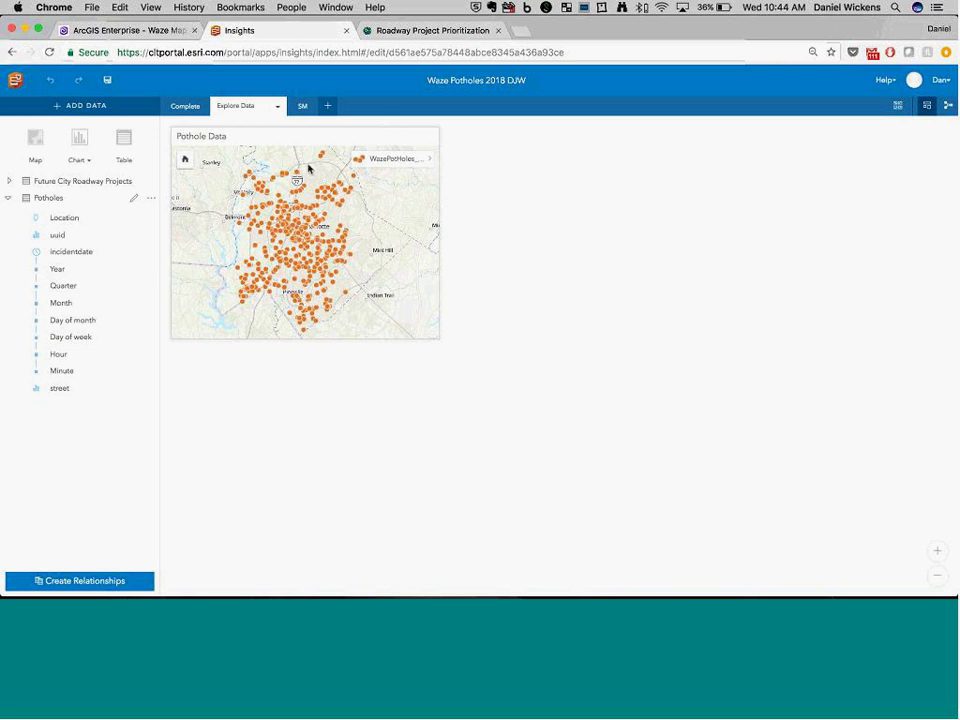
Chart potholes over incidentdate at full width, select the 52-pothole 5/8–5/9/2017 peak, and add a street table.
left_click_drag(65, 260, 257, 405)
left_click_drag(383, 459, 939, 456)
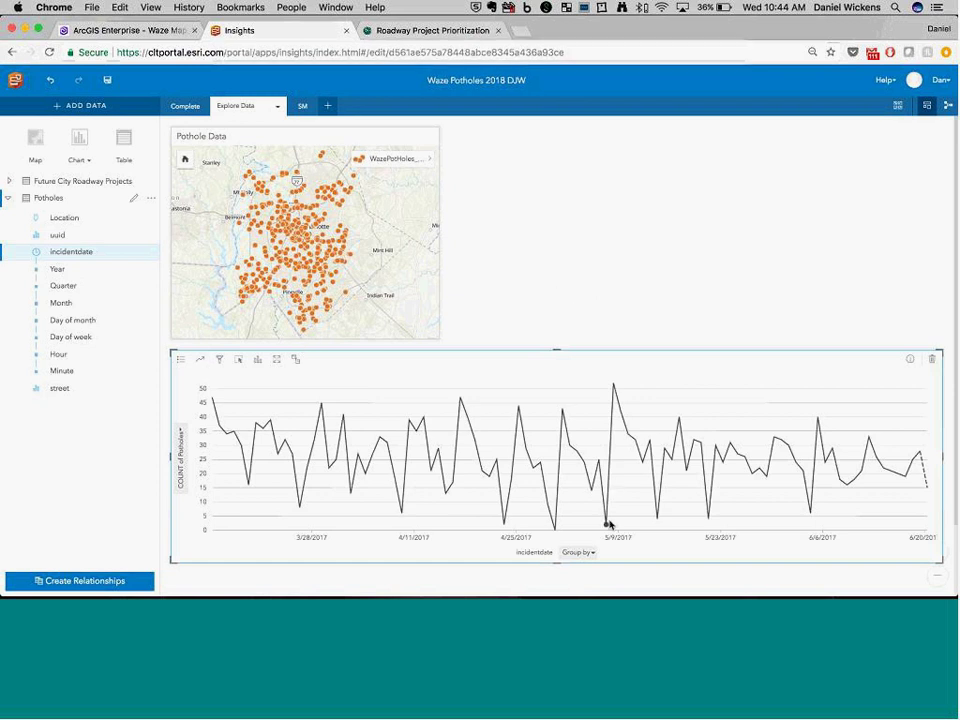
left_click(614, 387)
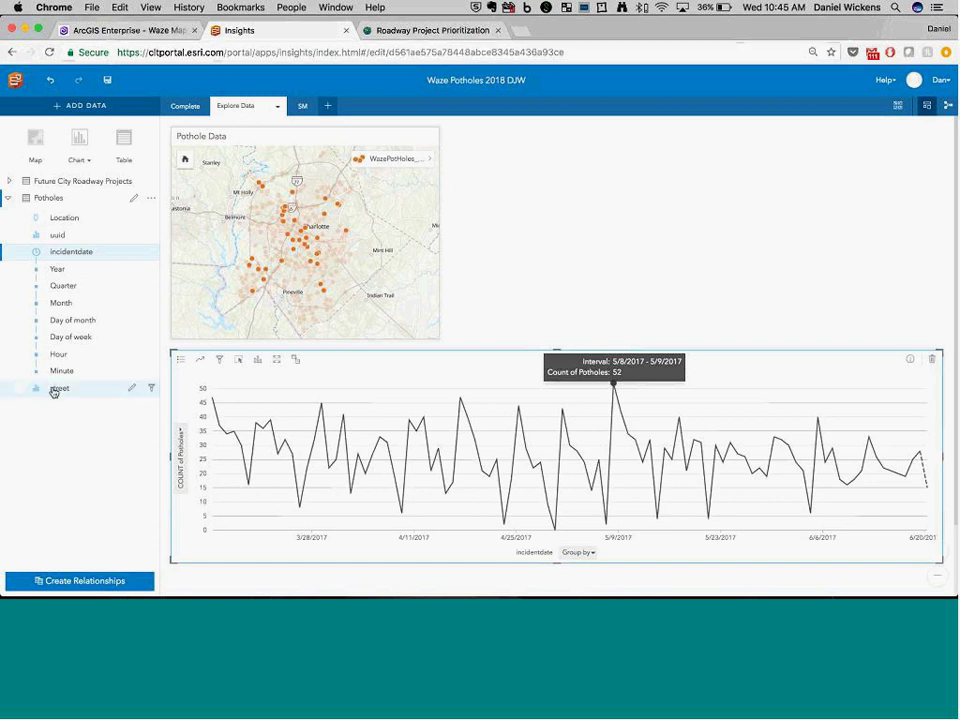
left_click_drag(61, 394, 586, 204)
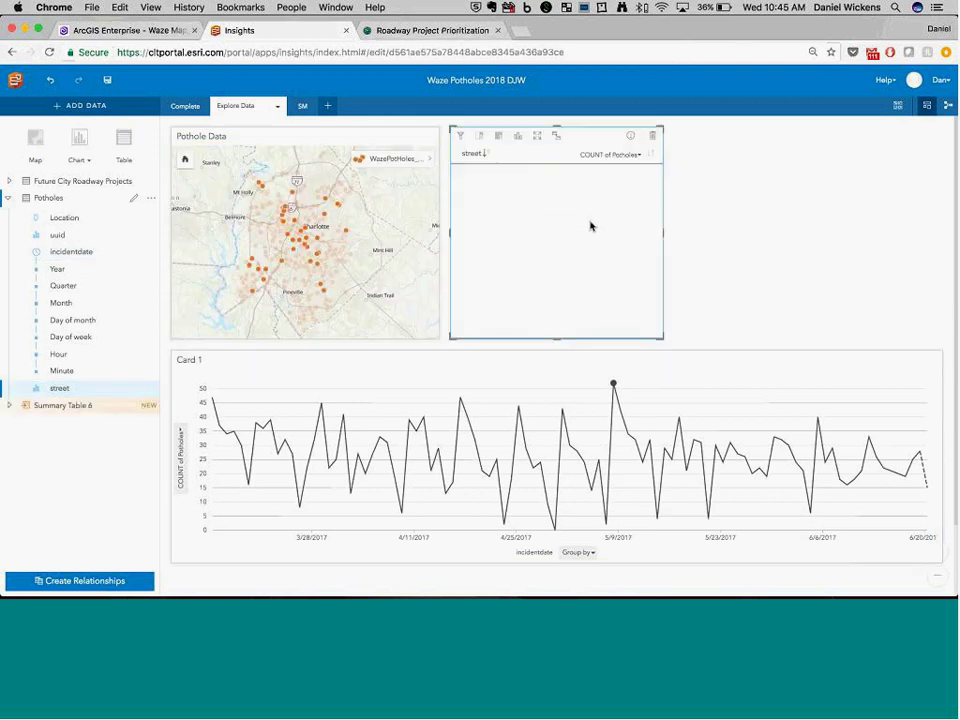
Sort the street table by pothole count descending and map Brookshire Blvd's potholes on a new card.
left_click(654, 155)
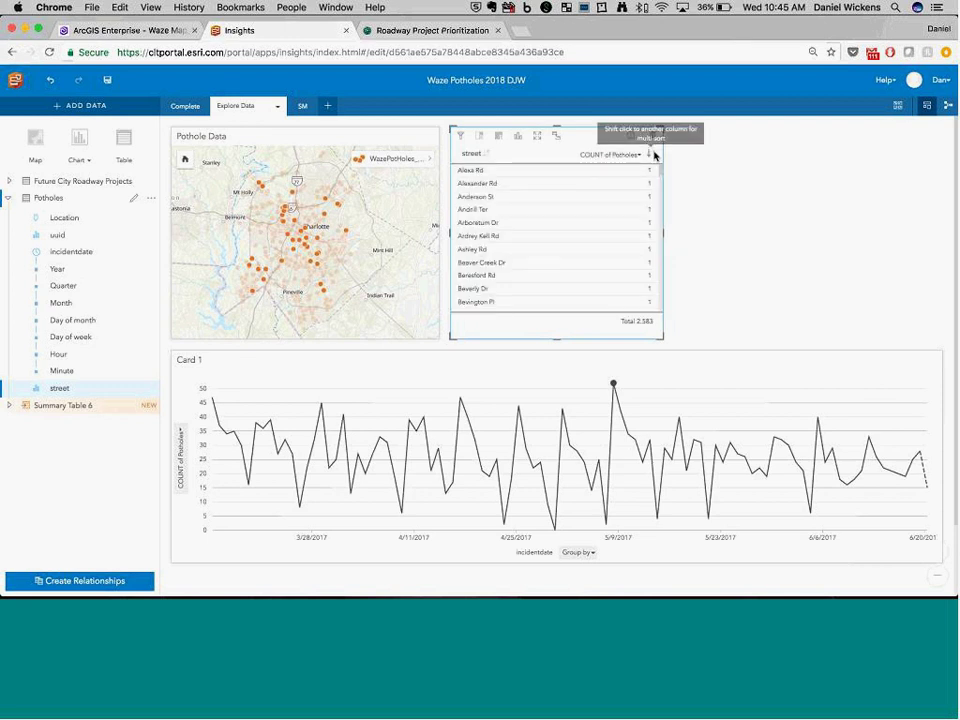
left_click(654, 155)
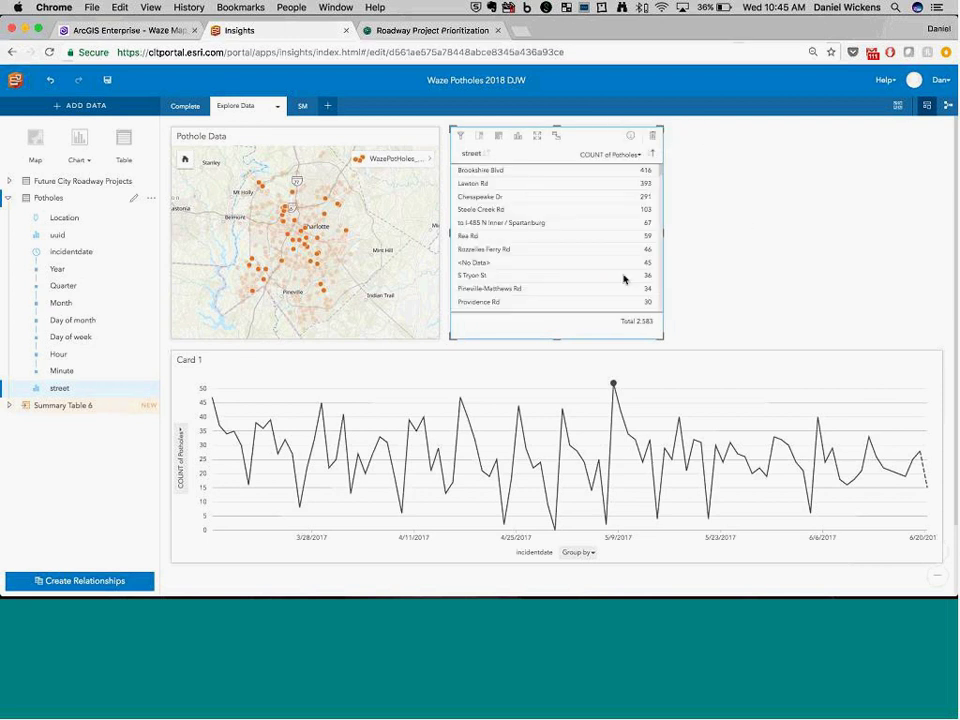
left_click(614, 382)
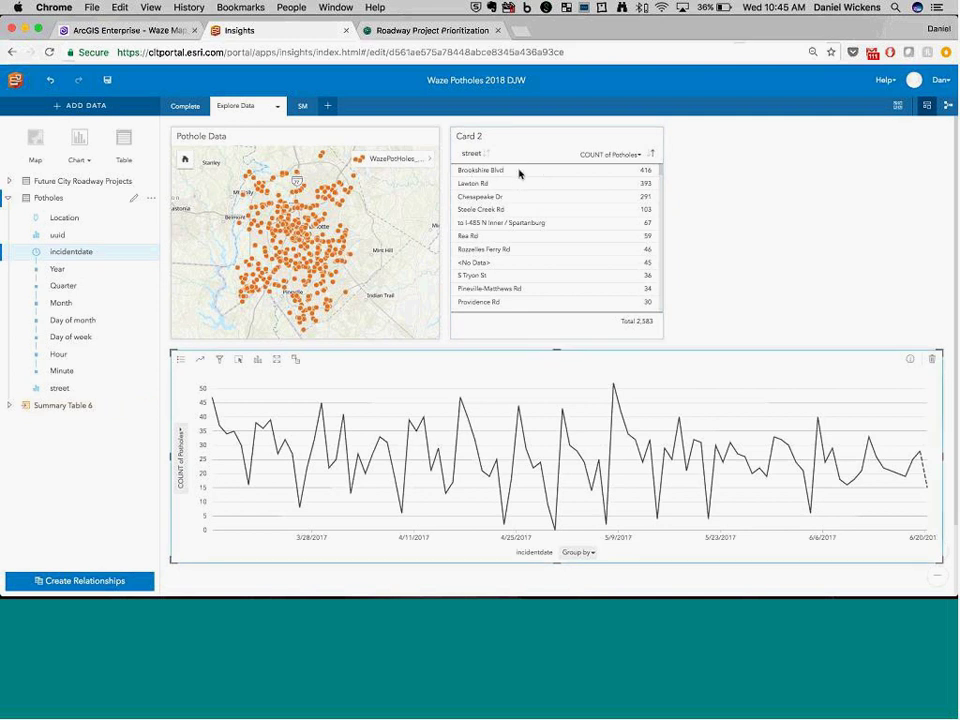
left_click(519, 171)
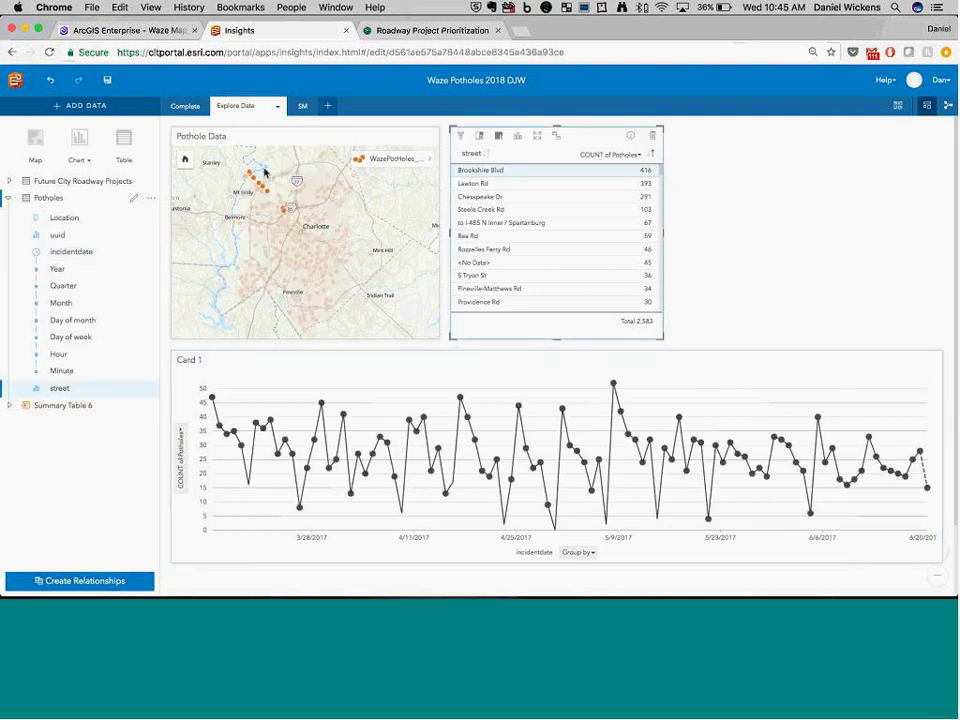
mouse_move(255, 173)
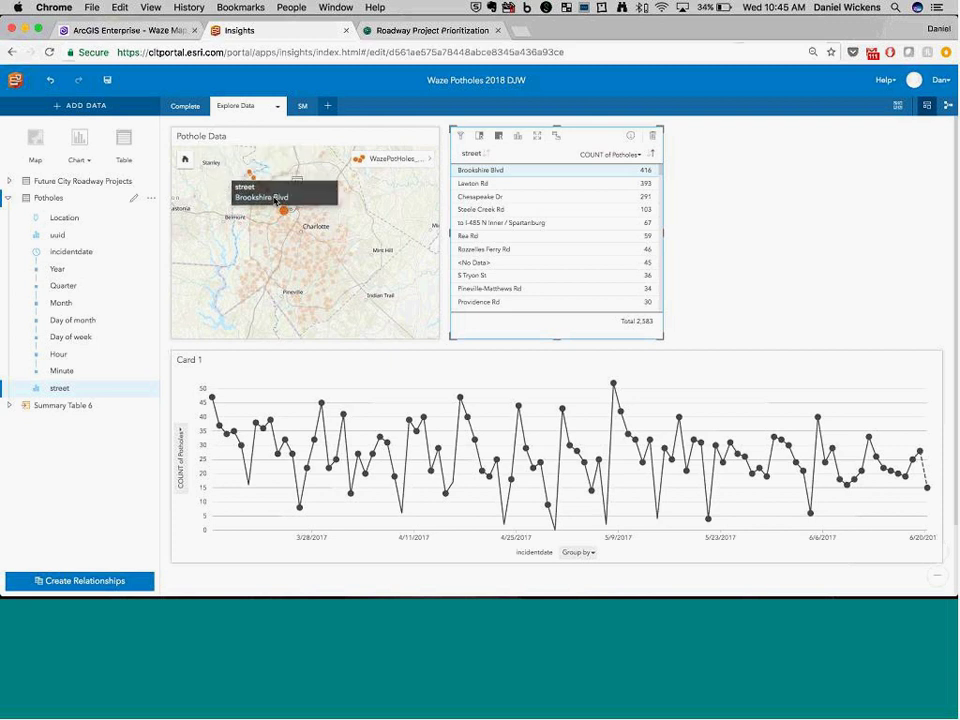
left_click_drag(250, 175, 707, 190)
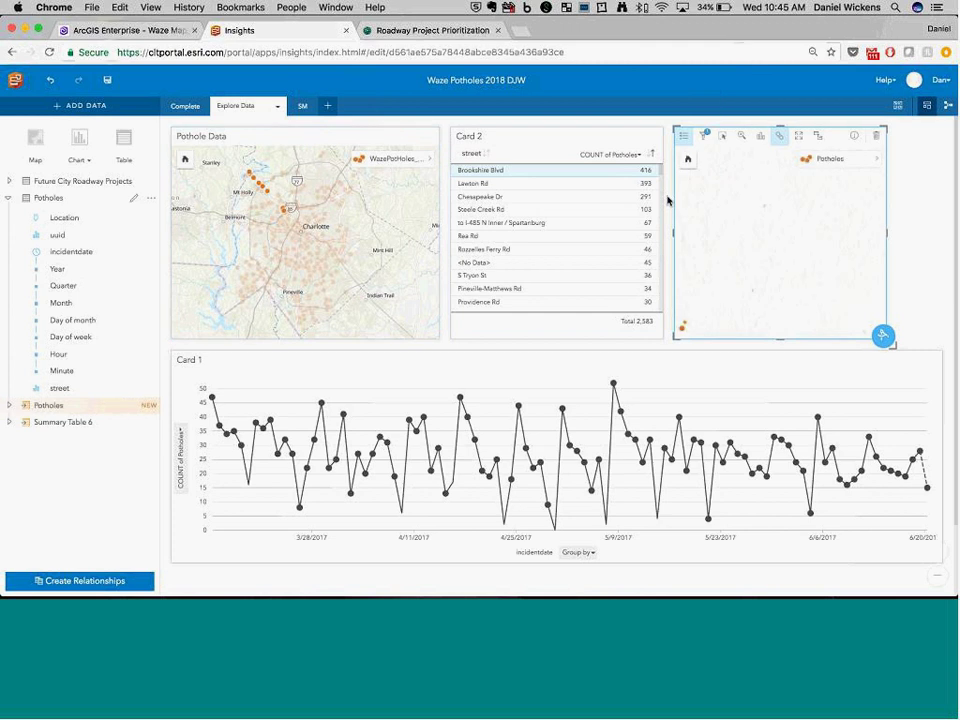
Increase the third map's pothole symbol size from 10 px to 15 px.
left_click(875, 160)
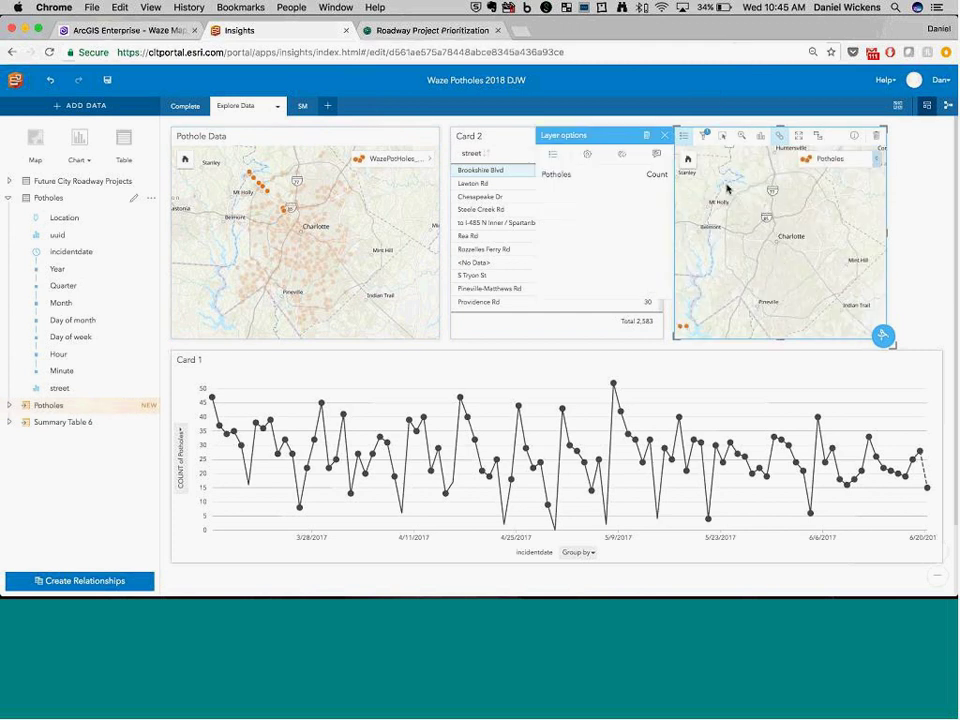
left_click(586, 157)
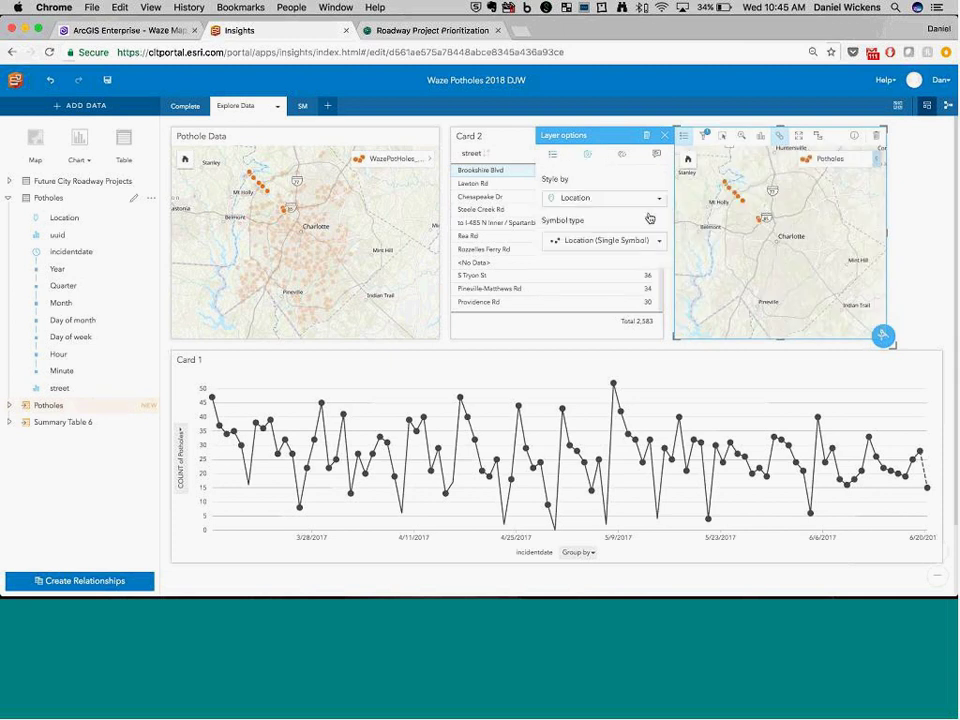
left_click(621, 154)
left_click(598, 235)
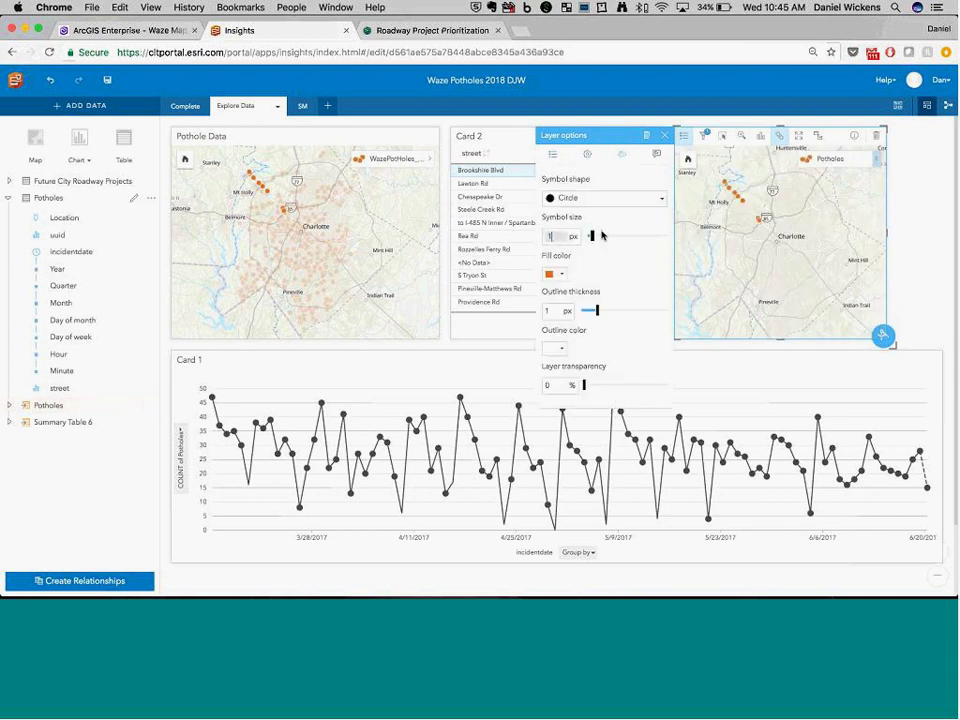
left_click(666, 137)
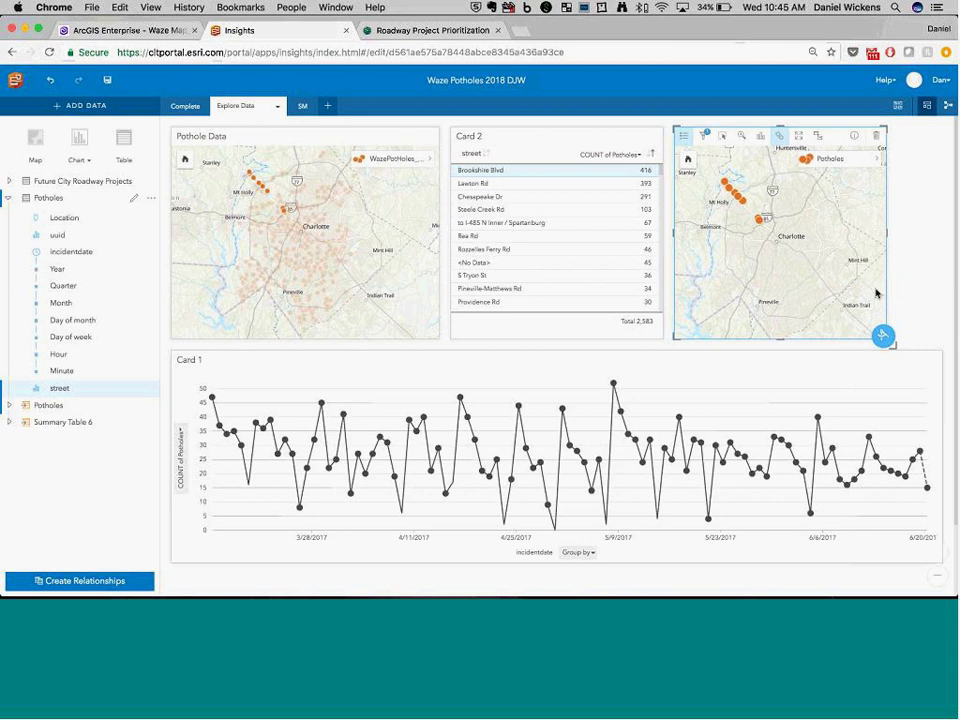
mouse_move(735, 196)
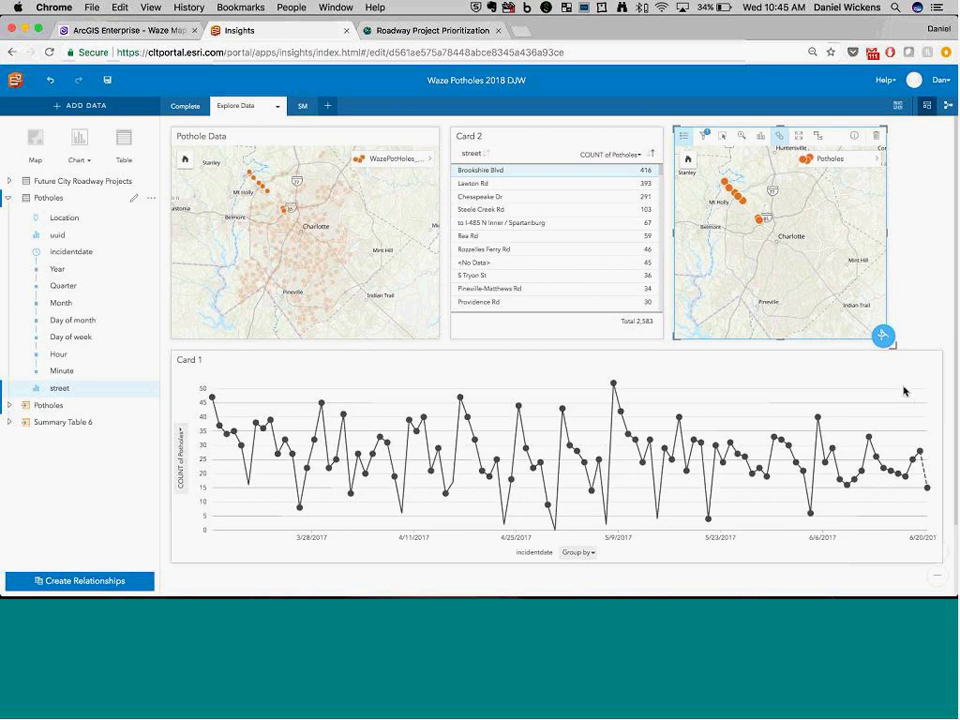
left_click(881, 361)
Halve the time chart's width and add a uuid table from the second Potholes dataset, sorted by count.
left_click_drag(873, 430, 440, 418)
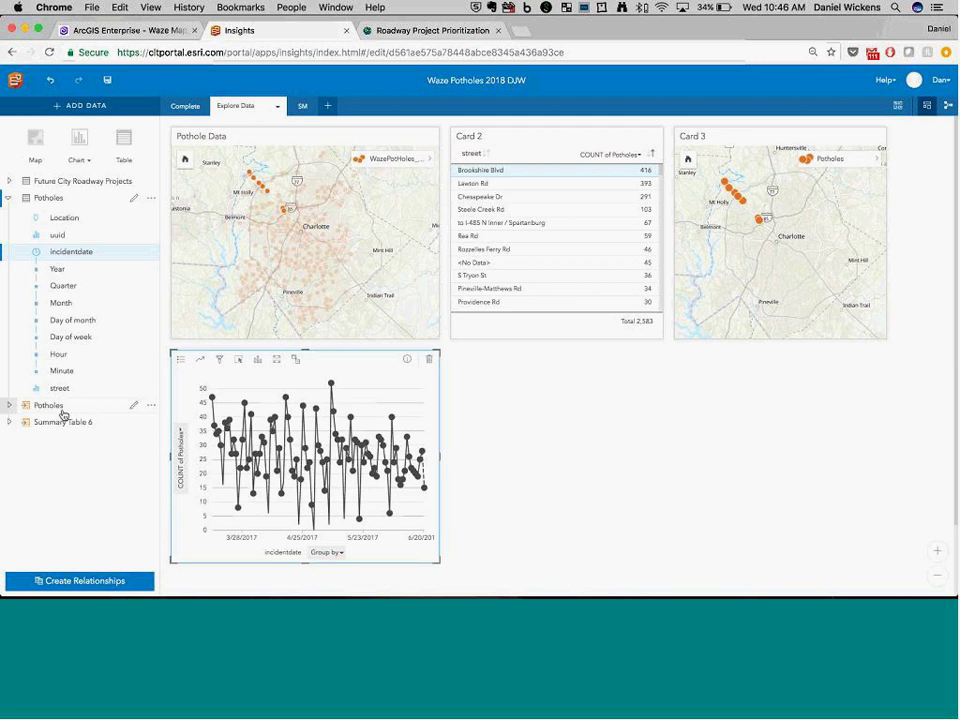
left_click(60, 408)
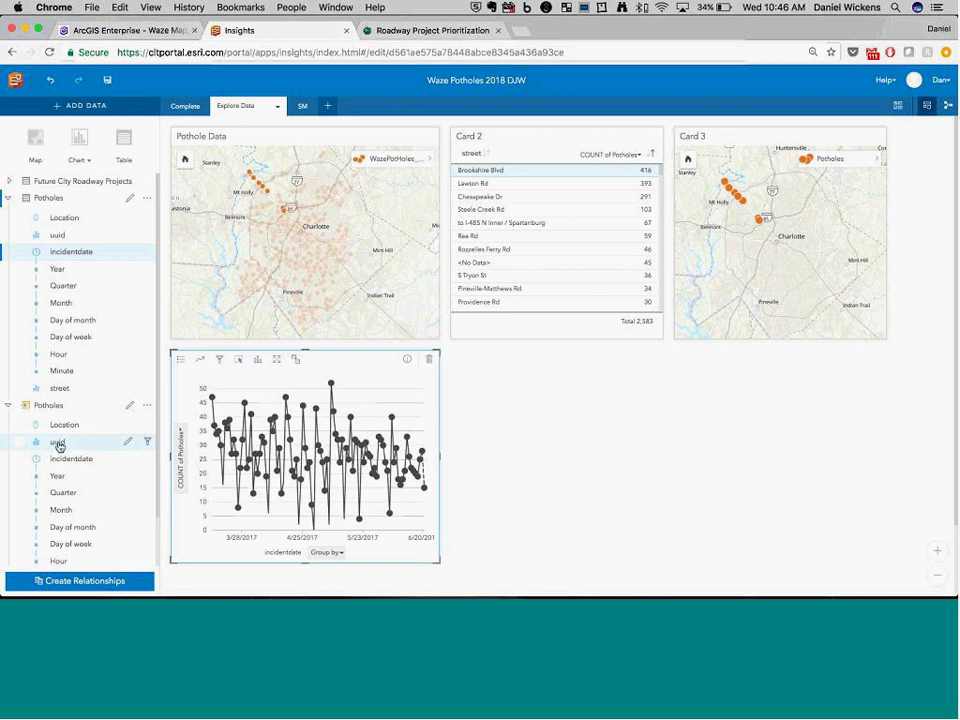
left_click_drag(58, 446, 614, 407)
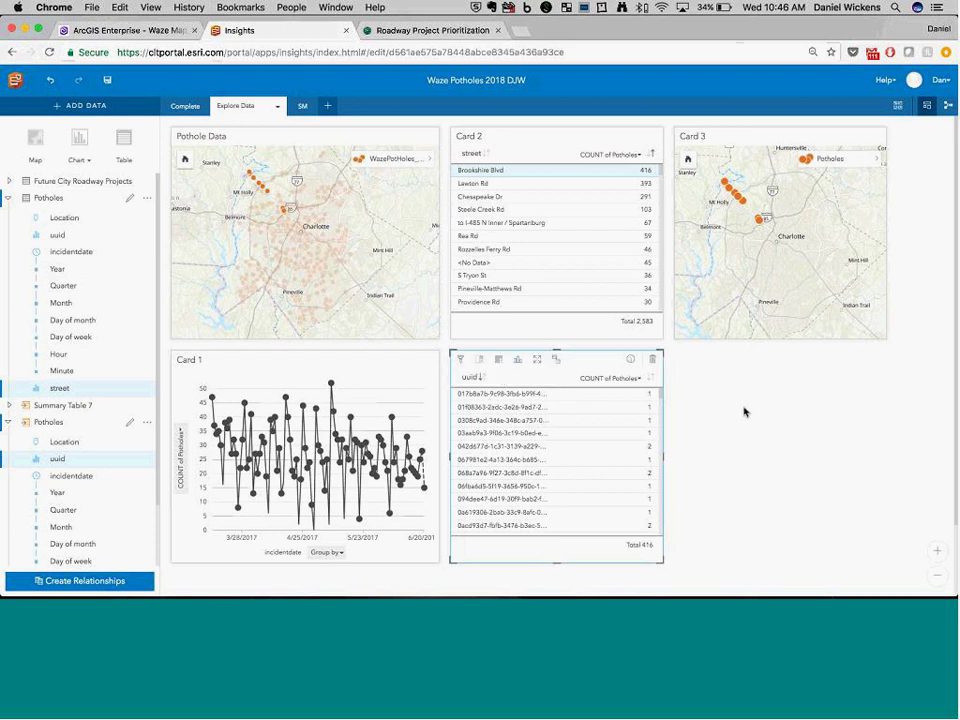
left_click(648, 379)
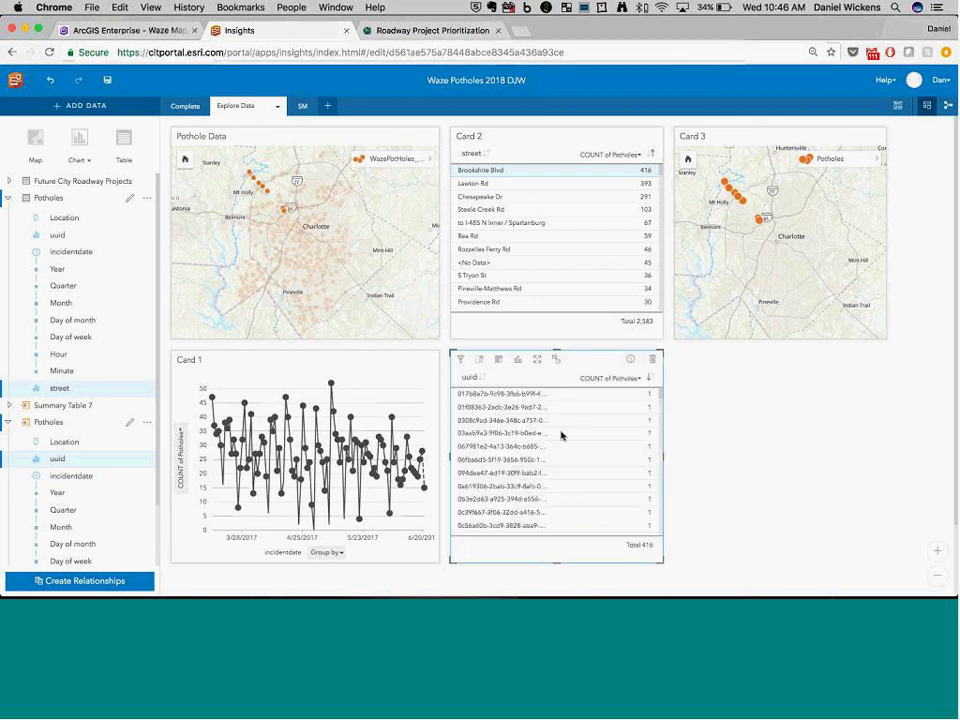
scroll(590, 443, "down", 8)
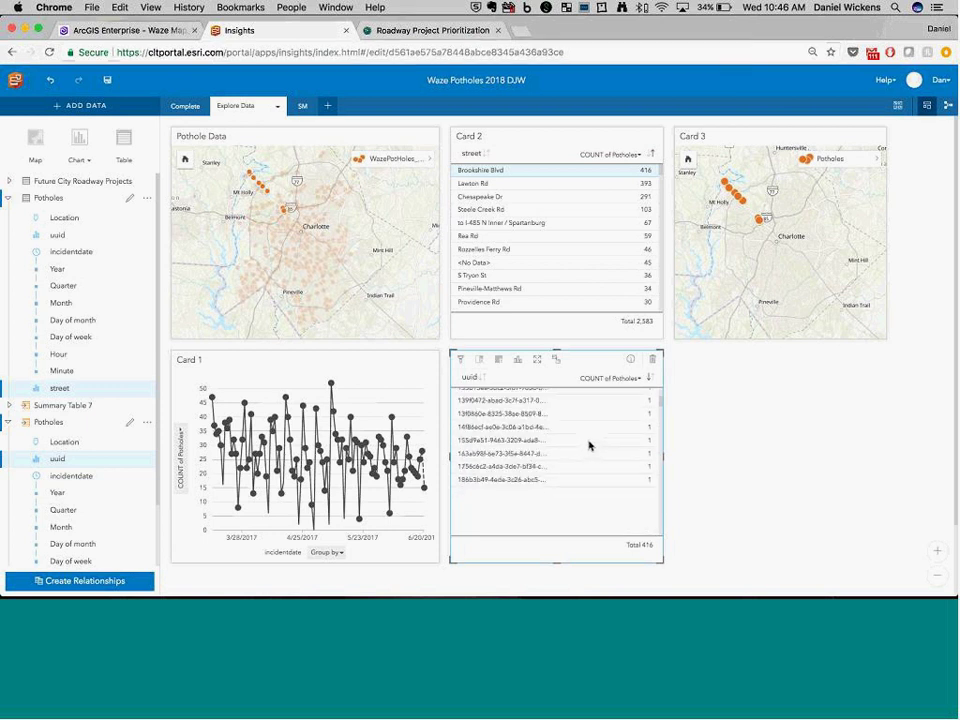
scroll(591, 485, "down", 1)
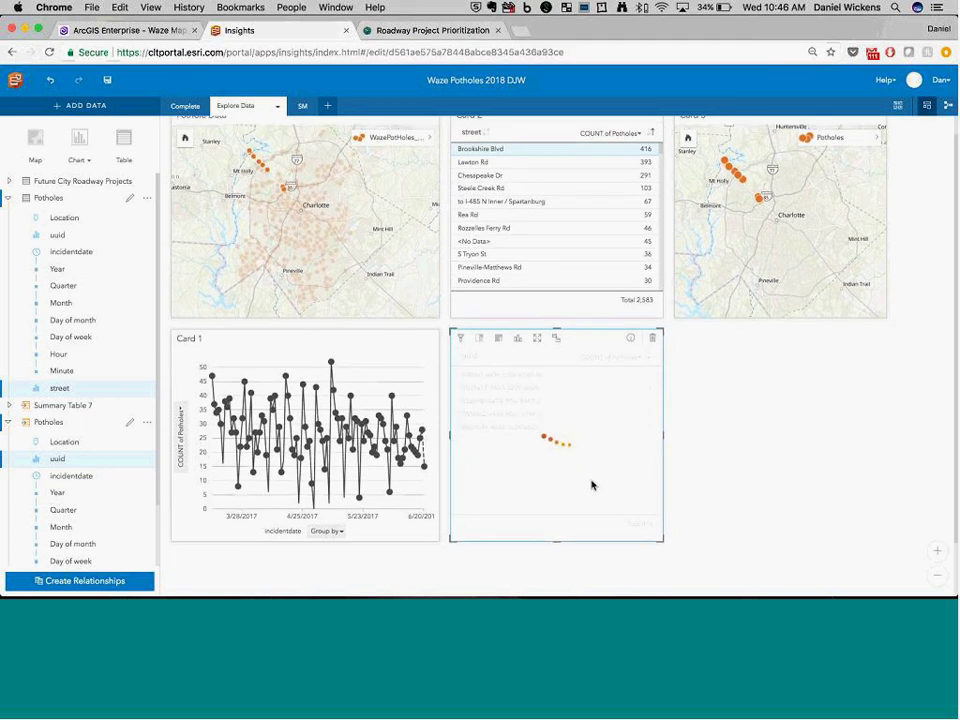
scroll(591, 485, "down", 5)
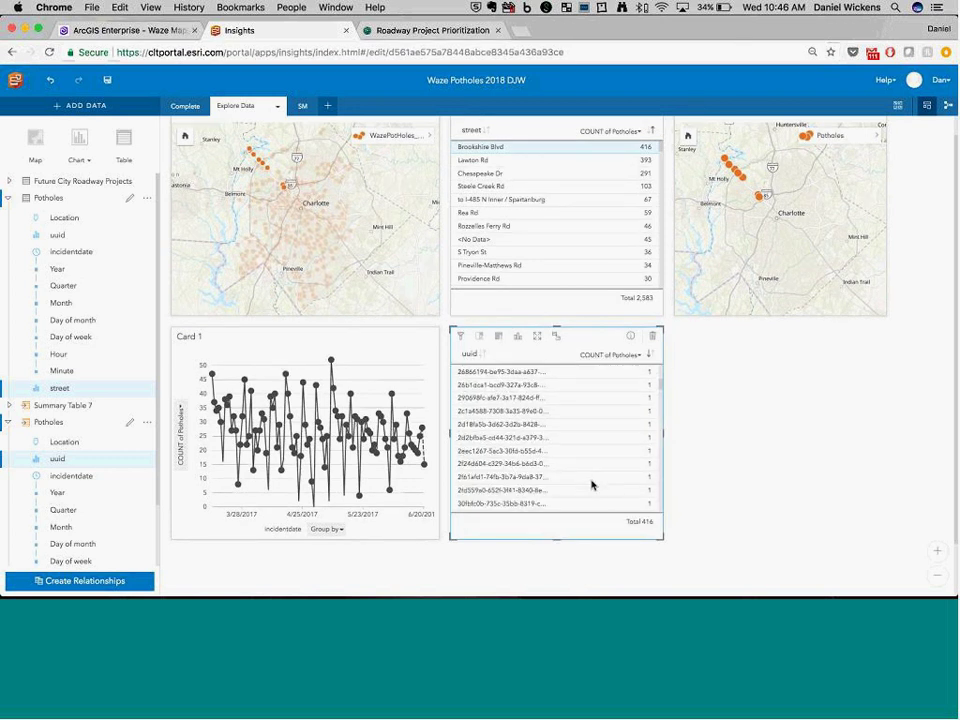
scroll(591, 485, "down", 4)
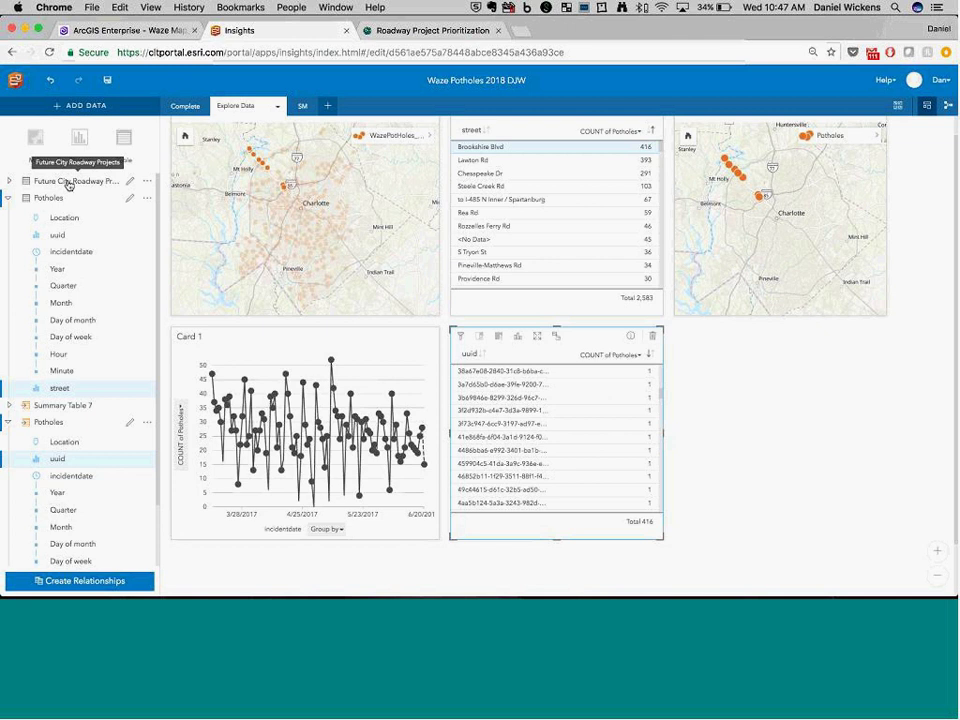
Overlay Future City Roadway Projects on the third map, maximize it, and zoom to the northwest pothole cluster.
left_click_drag(40, 185, 756, 186)
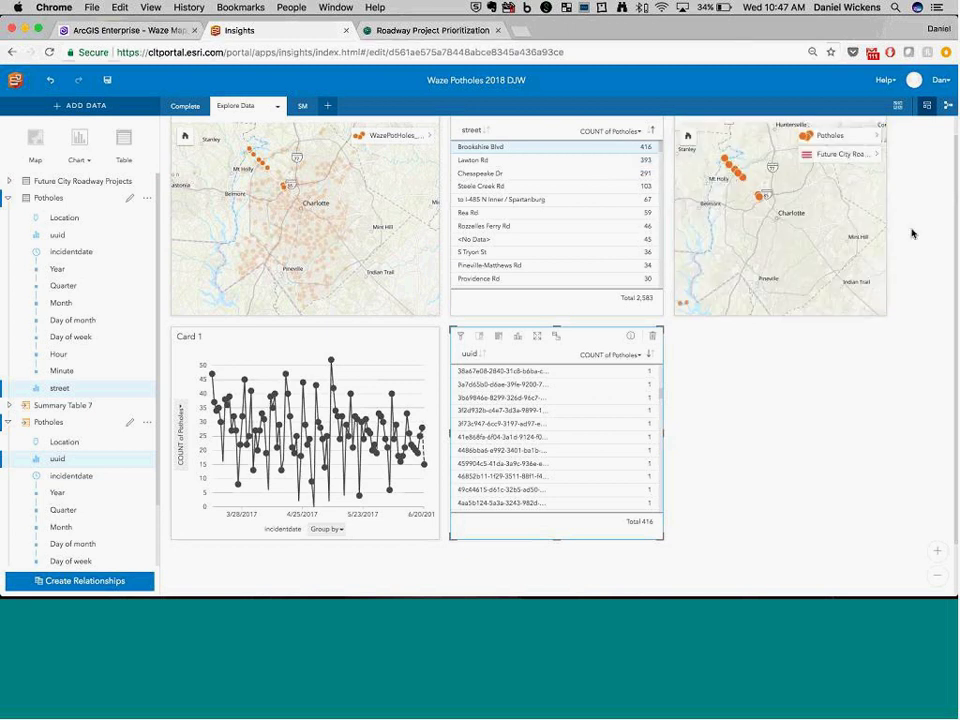
scroll(912, 233, "up", 1)
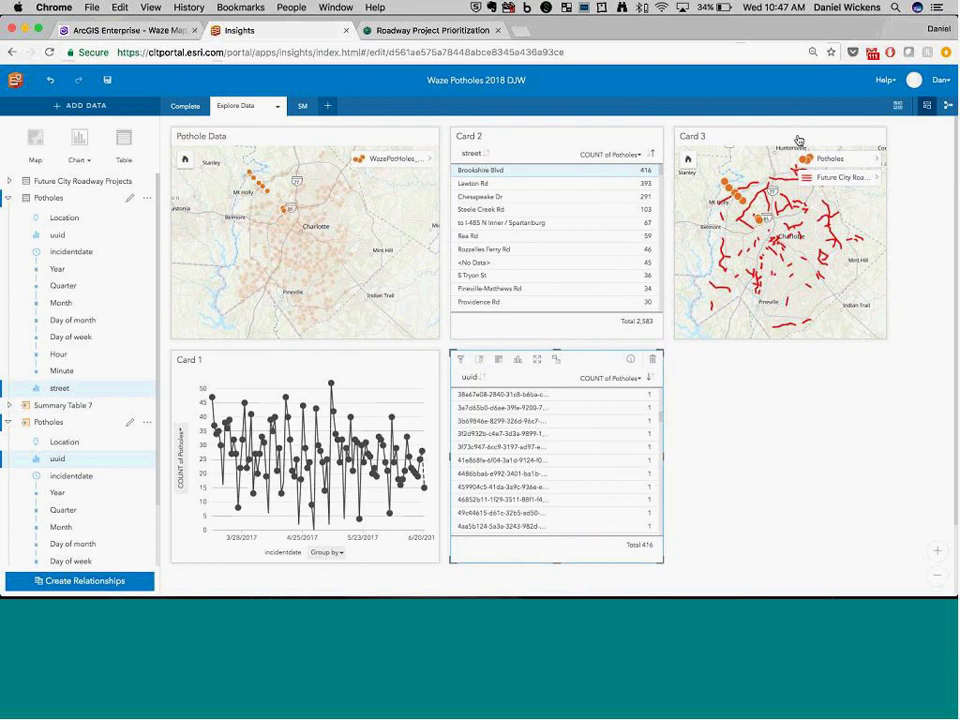
left_click(799, 135)
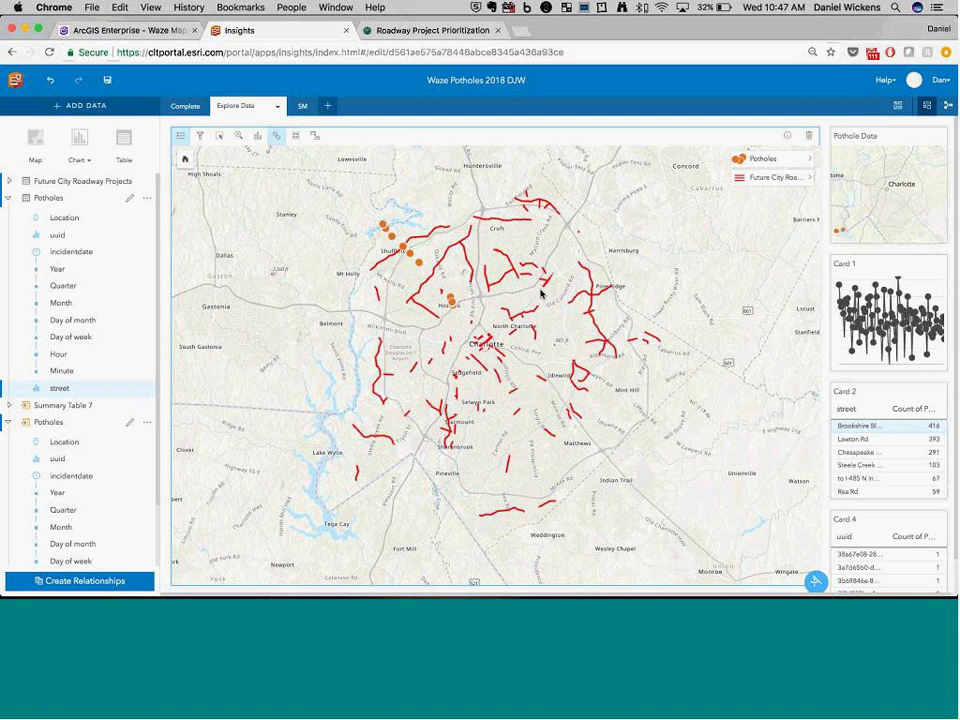
left_click_drag(330, 200, 494, 333)
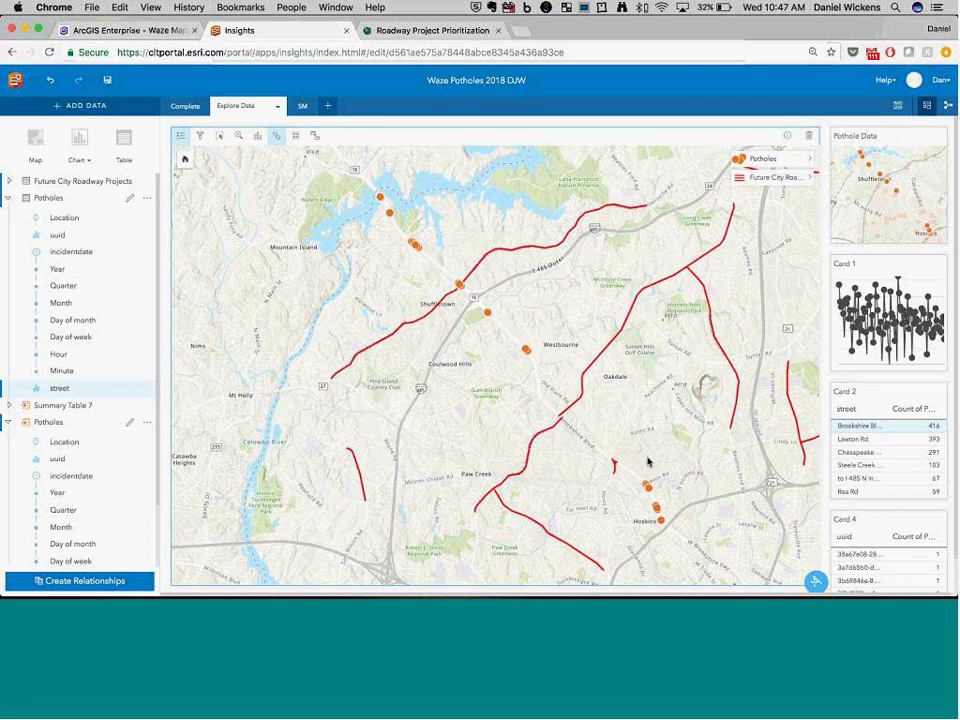
Choose Share Page for the Explore Data page, then switch to the Roadway Project Prioritization story.
left_click(277, 106)
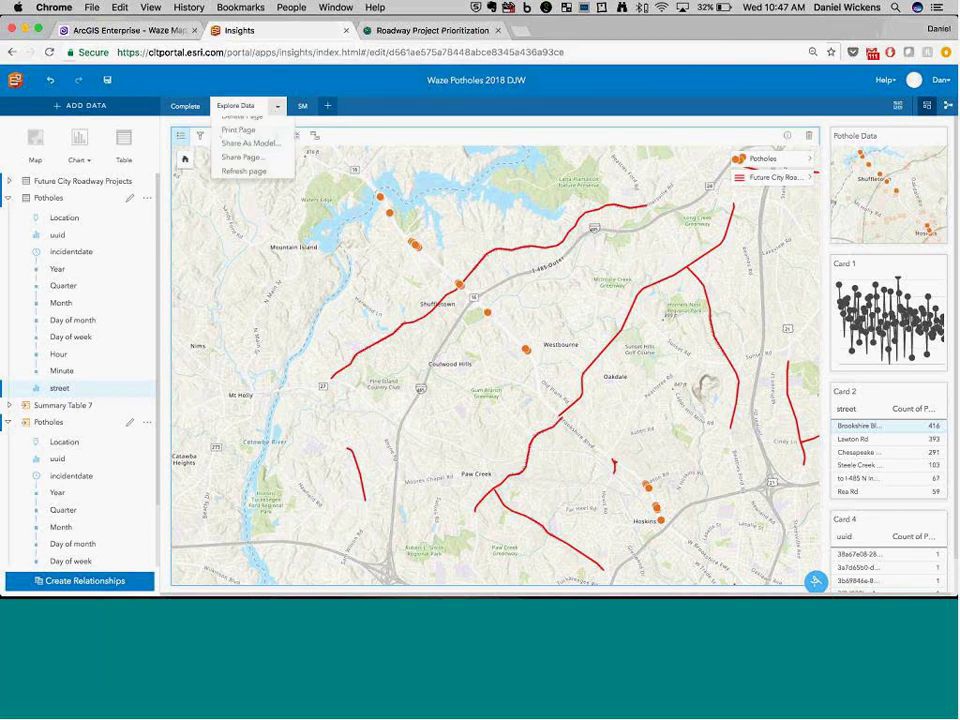
left_click(265, 180)
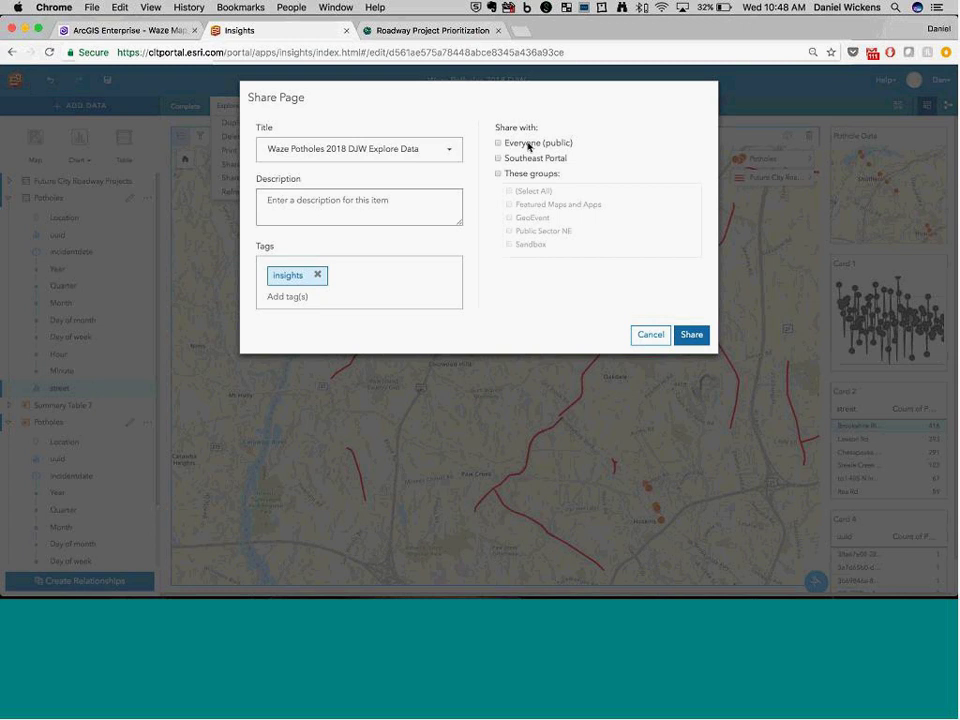
left_click(368, 35)
Filter the embedded Insights panels to Brookshire Blvd using the Streets table.
scroll(540, 403, "down", 3)
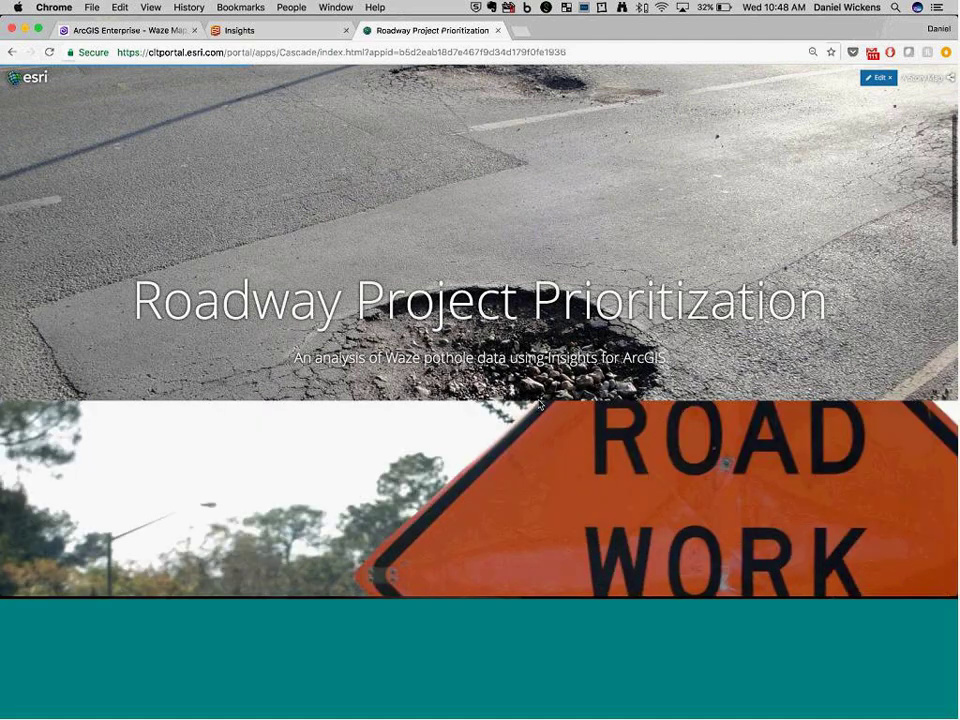
scroll(540, 403, "down", 3)
scroll(606, 394, "down", 3)
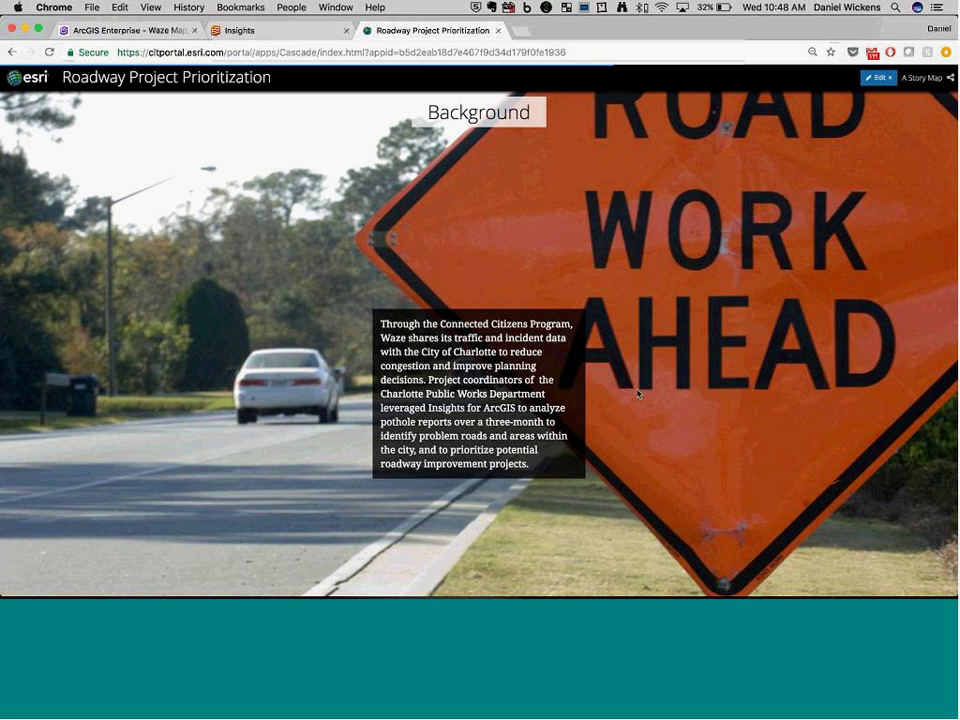
scroll(637, 393, "down", 3)
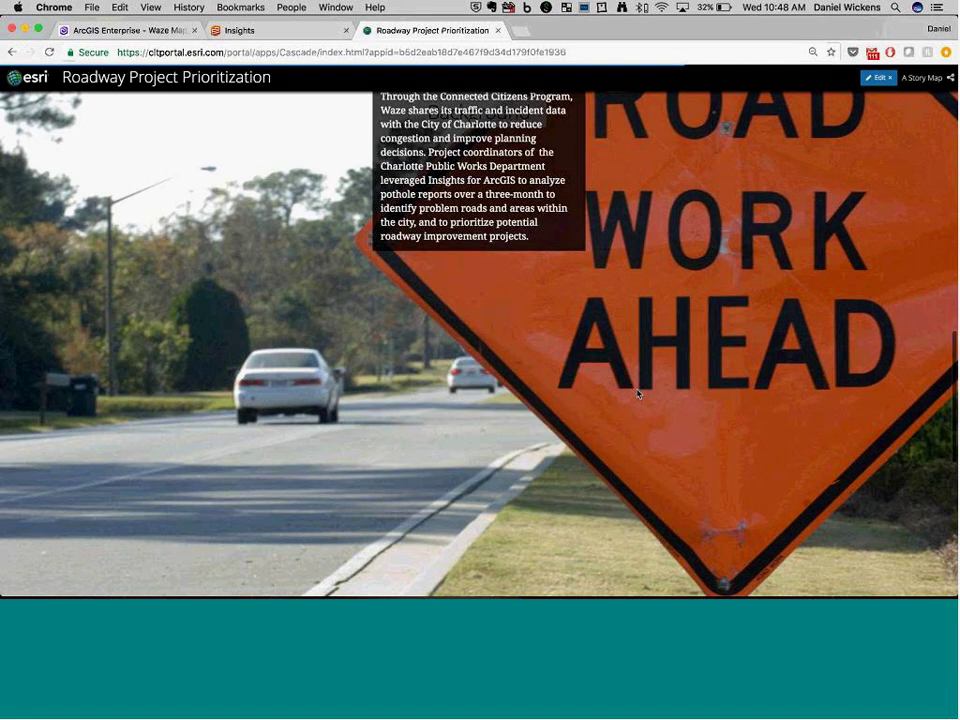
scroll(637, 393, "down", 5)
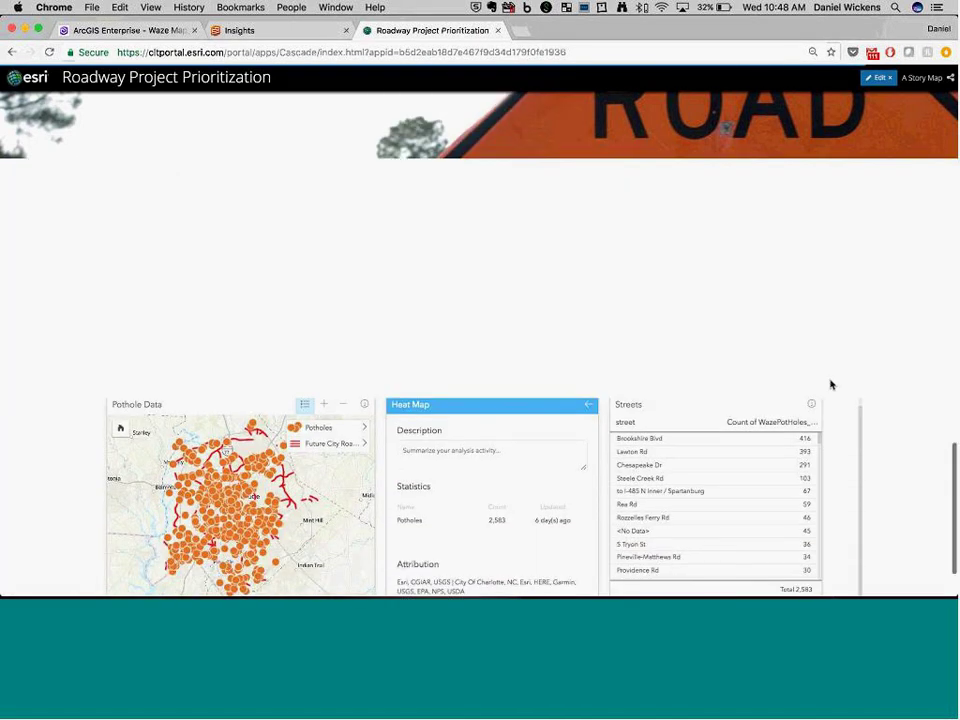
scroll(829, 386, "down", 2)
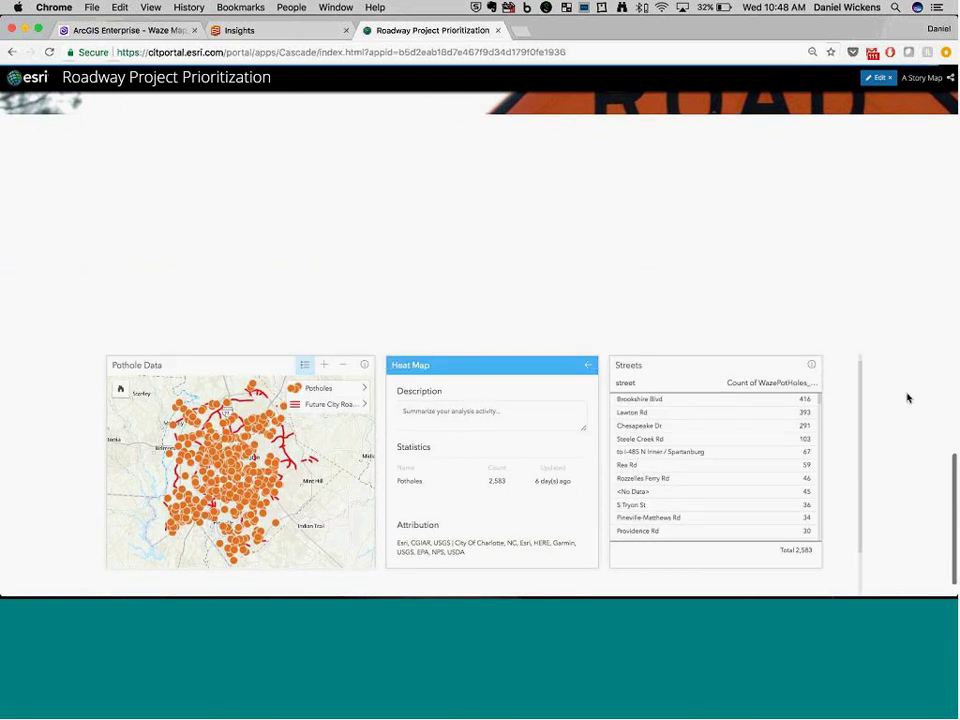
scroll(907, 398, "down", 2)
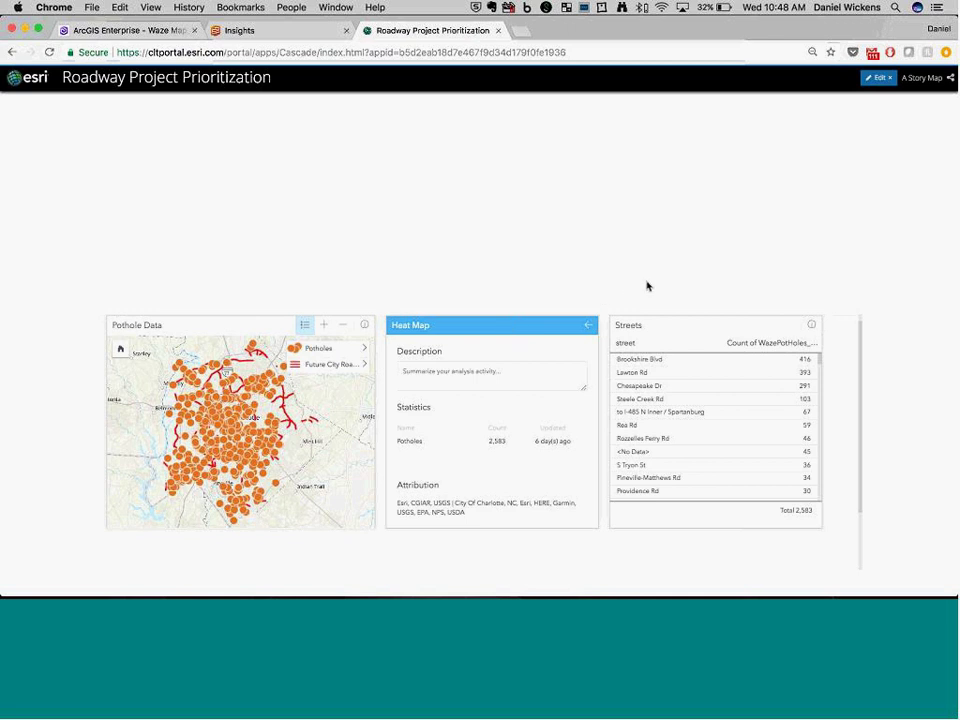
left_click(666, 364)
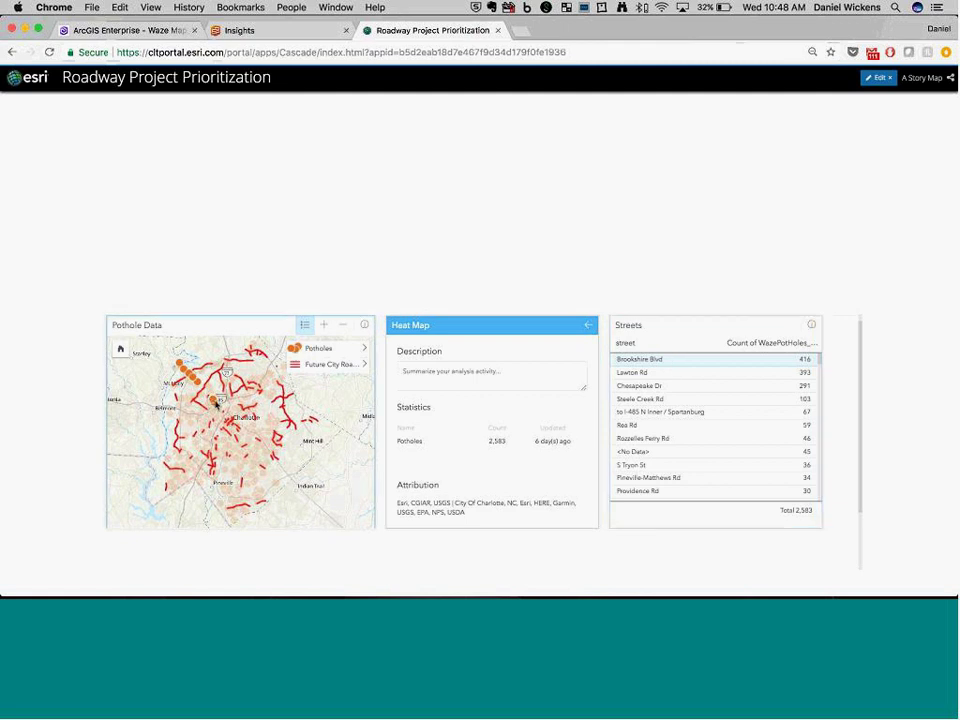
Zoom the Pothole Data map in toward the Mt Holly potholes.
left_click_drag(165, 348, 188, 370)
scroll(237, 425, "up", 2)
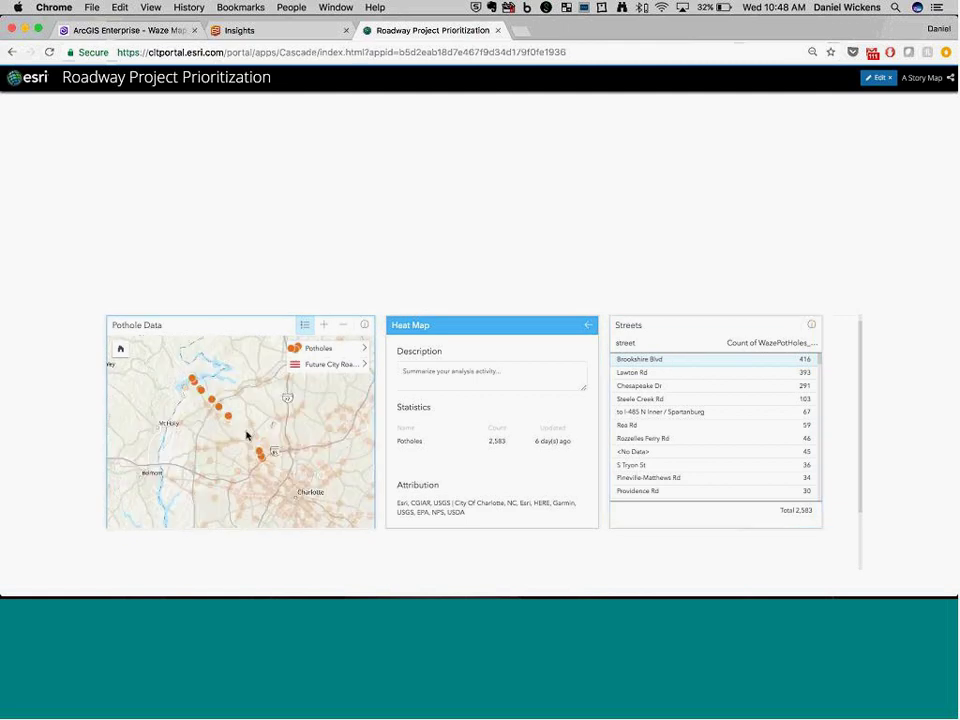
mouse_move(291, 446)
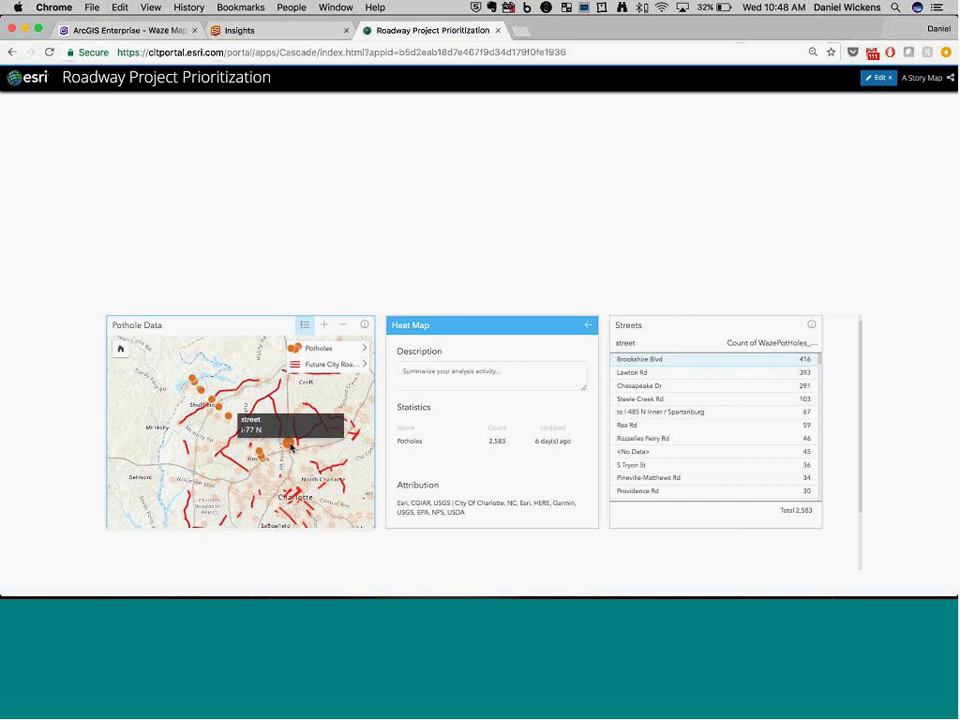